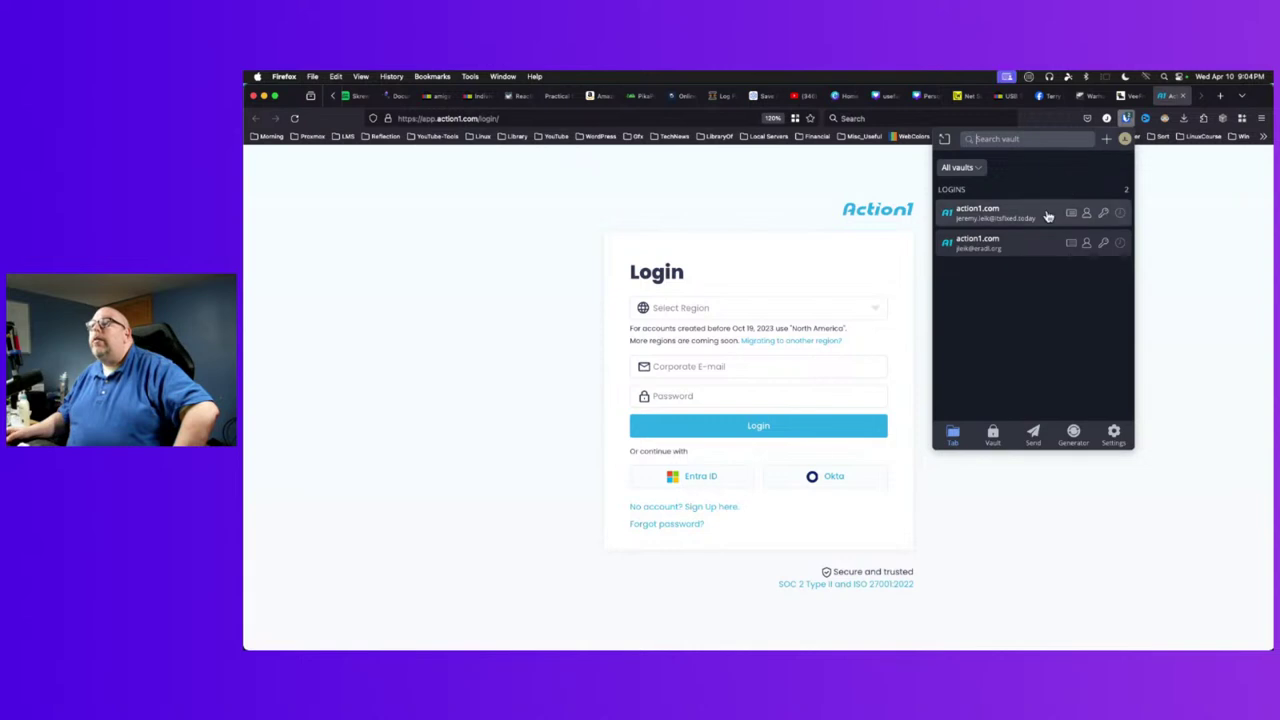
Log in with the saved action1.com credentials from Bitwarden, selecting the North America region.
left_click(1045, 216)
left_click(758, 428)
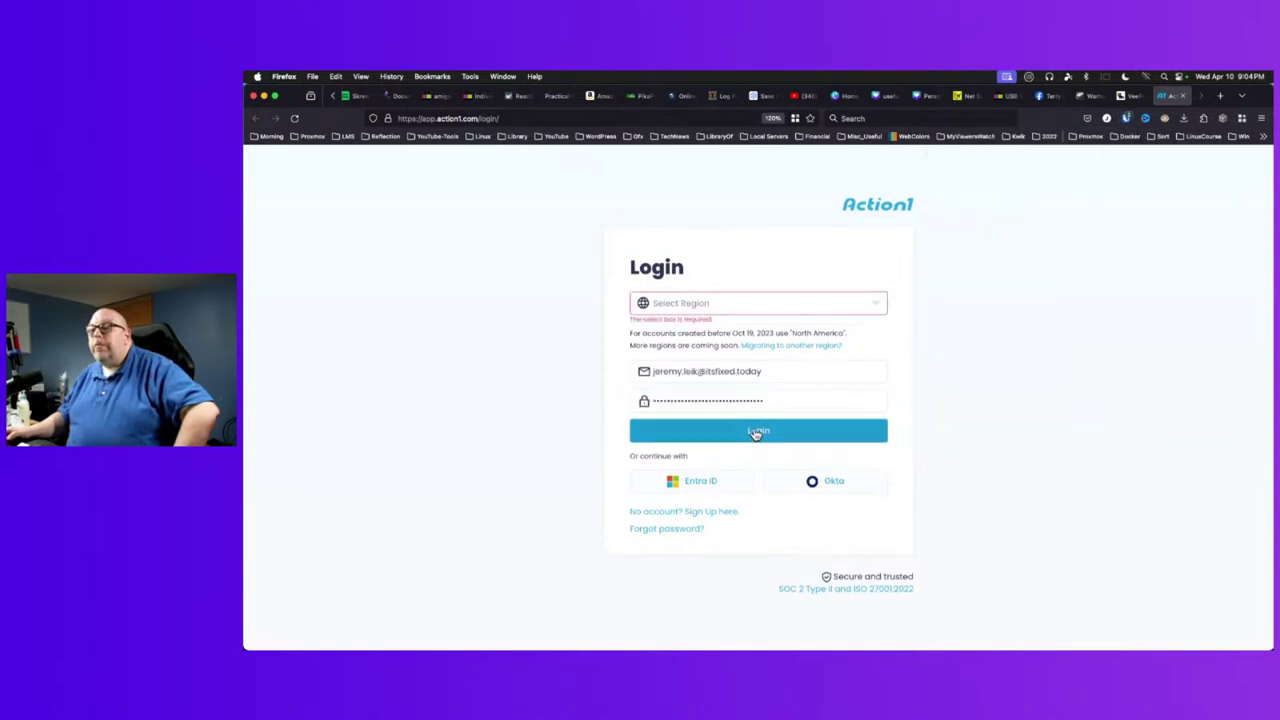
left_click(808, 310)
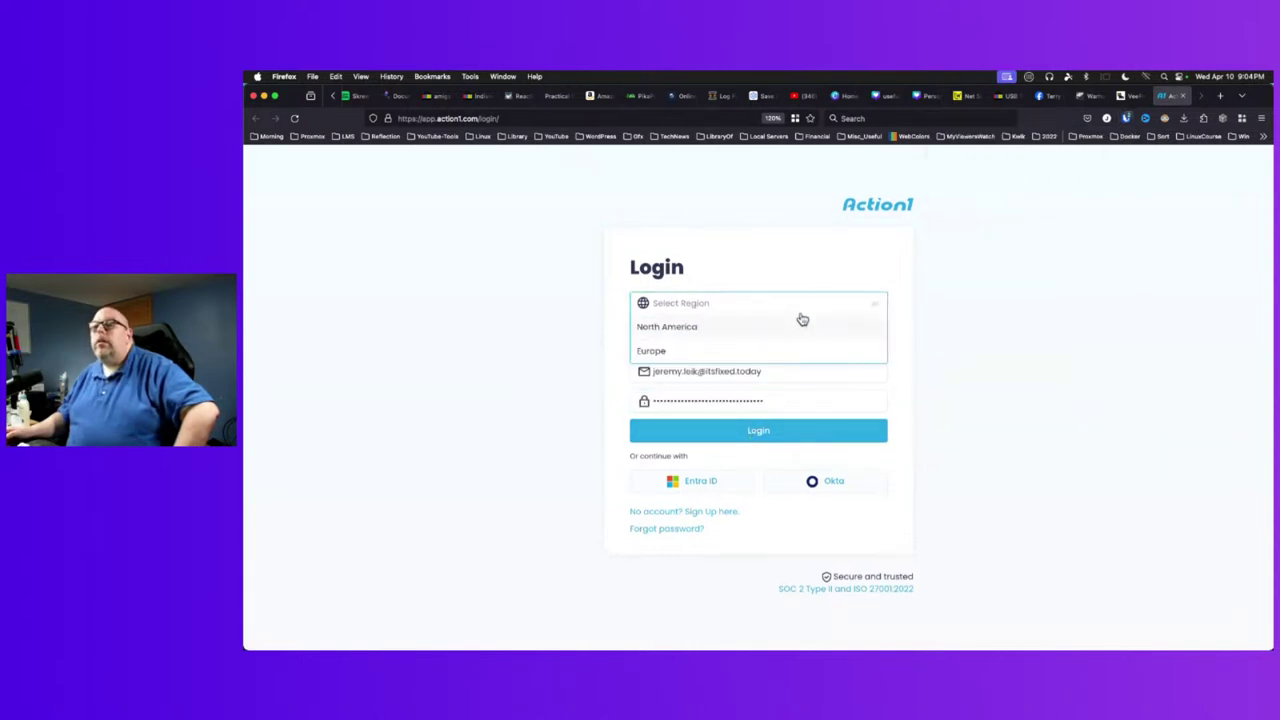
left_click(789, 326)
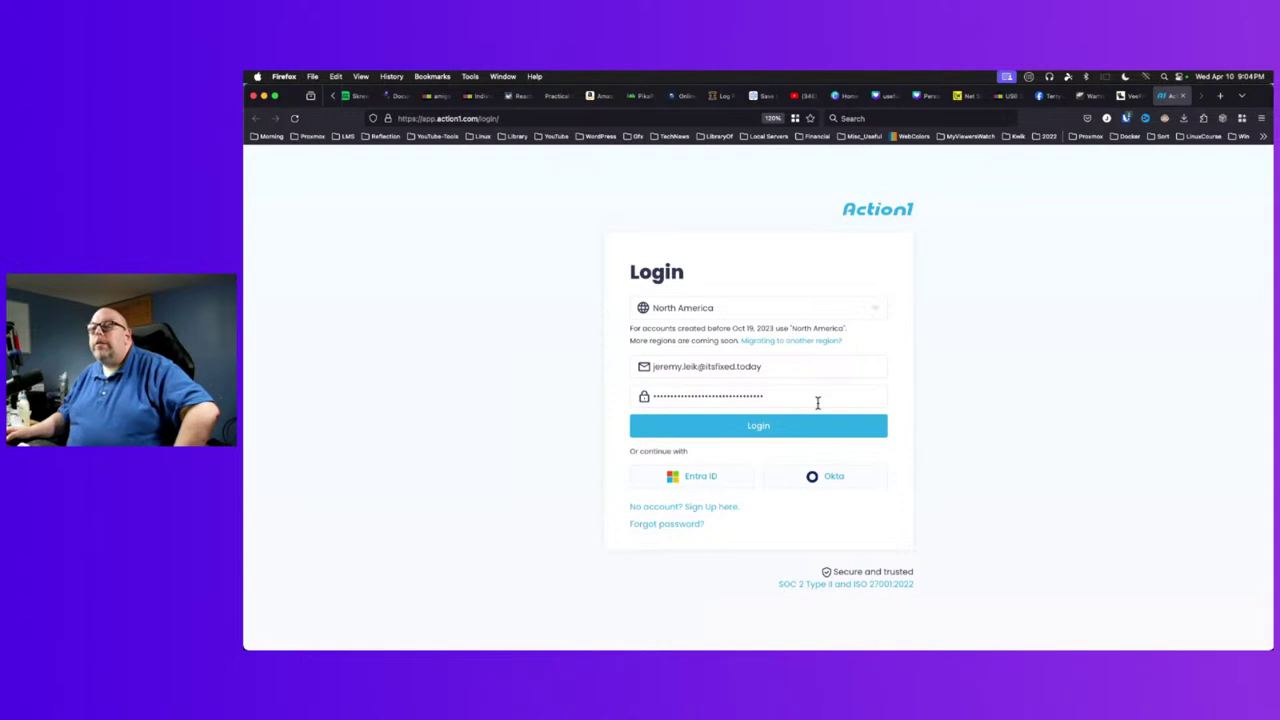
left_click(749, 430)
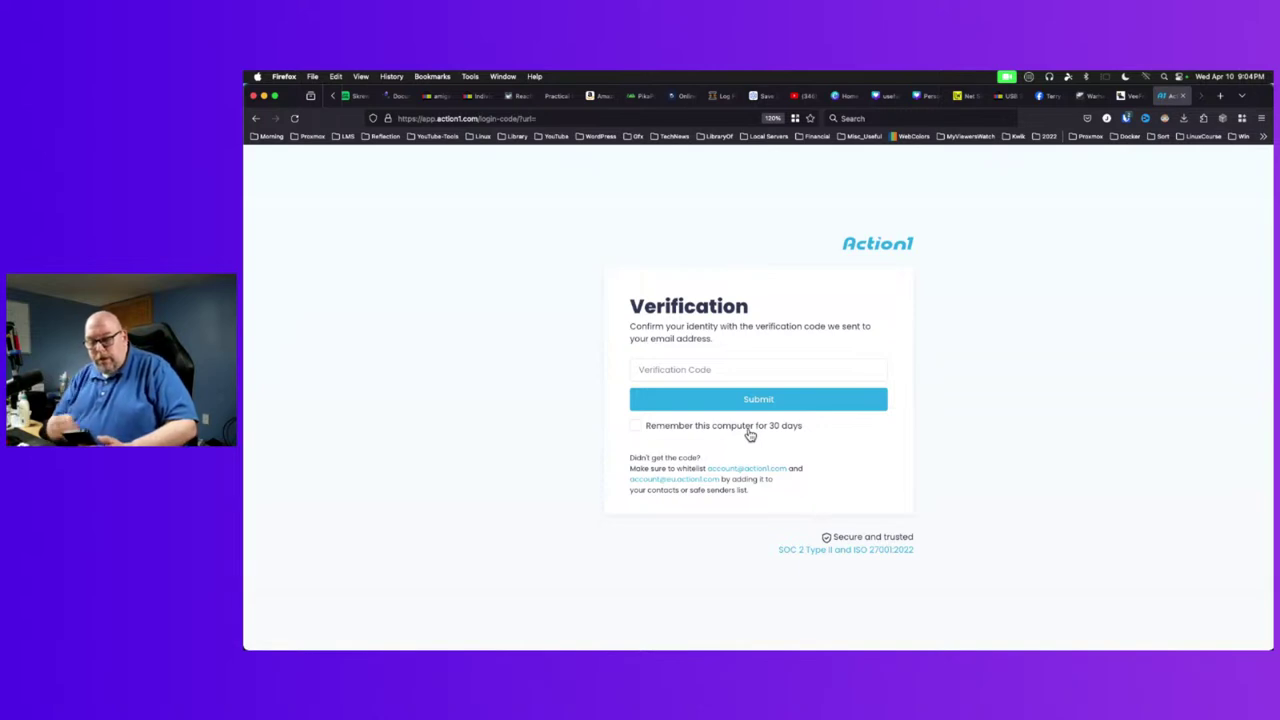
Enter the emailed verification code, tick 'Remember this computer for 30 days', and submit.
left_click(704, 371)
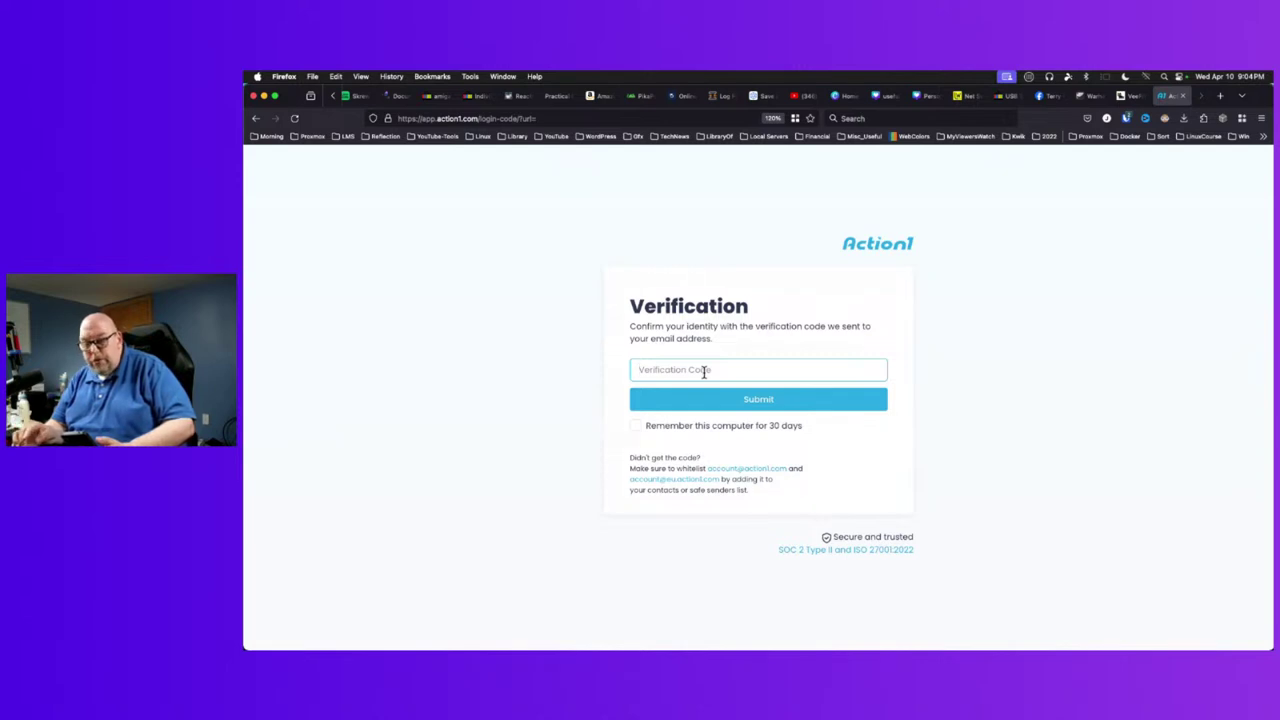
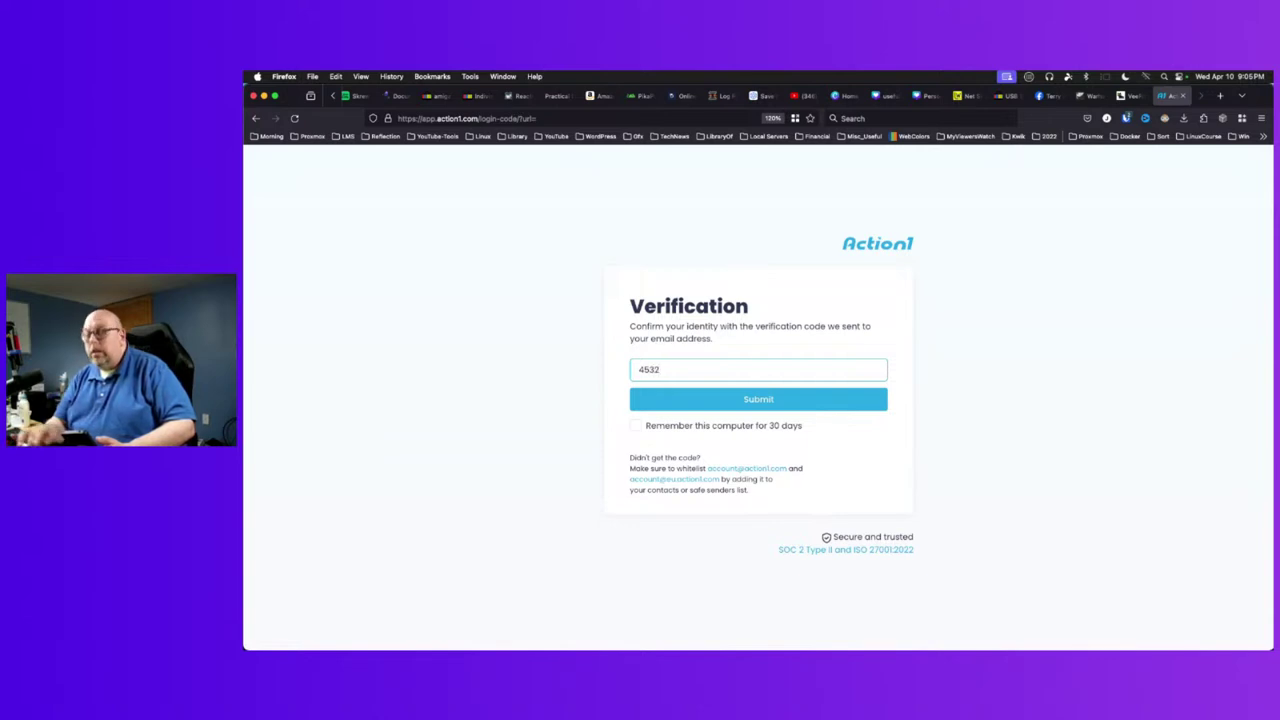
left_click(636, 426)
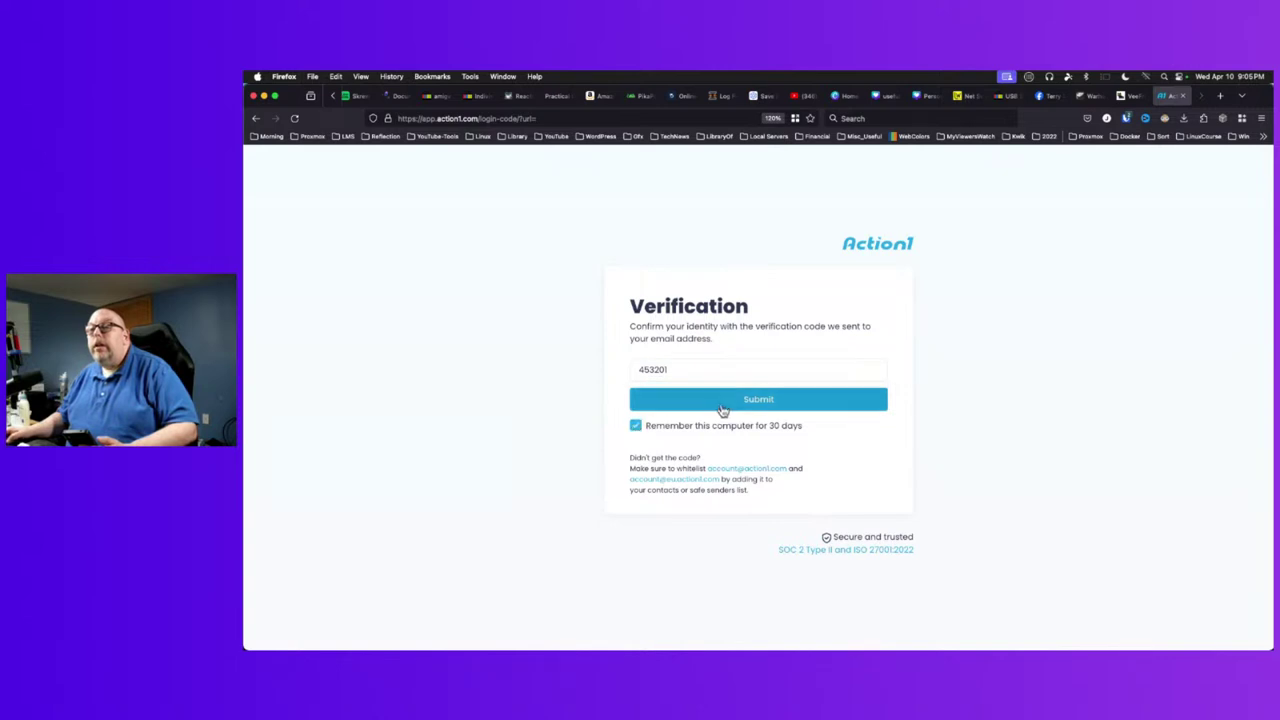
left_click(742, 402)
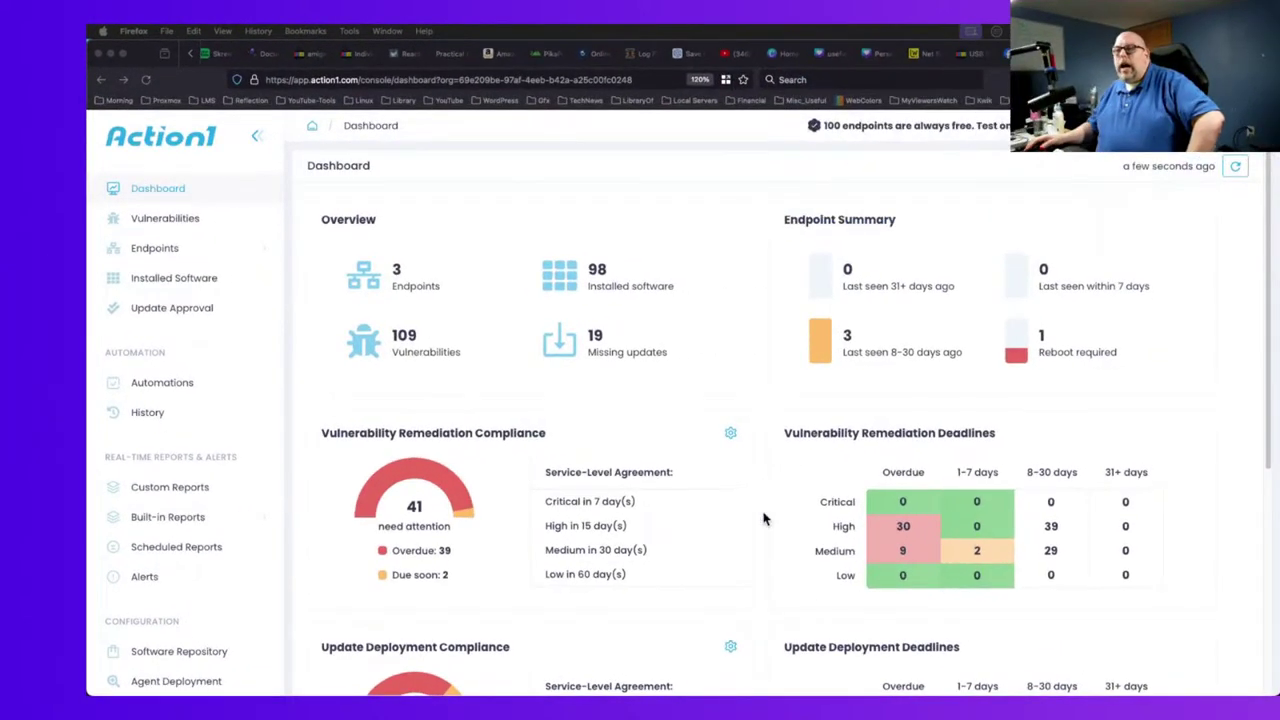
Open Software Repository from the sidebar and search the packages for 'windows'.
scroll(212, 494, "down", 5)
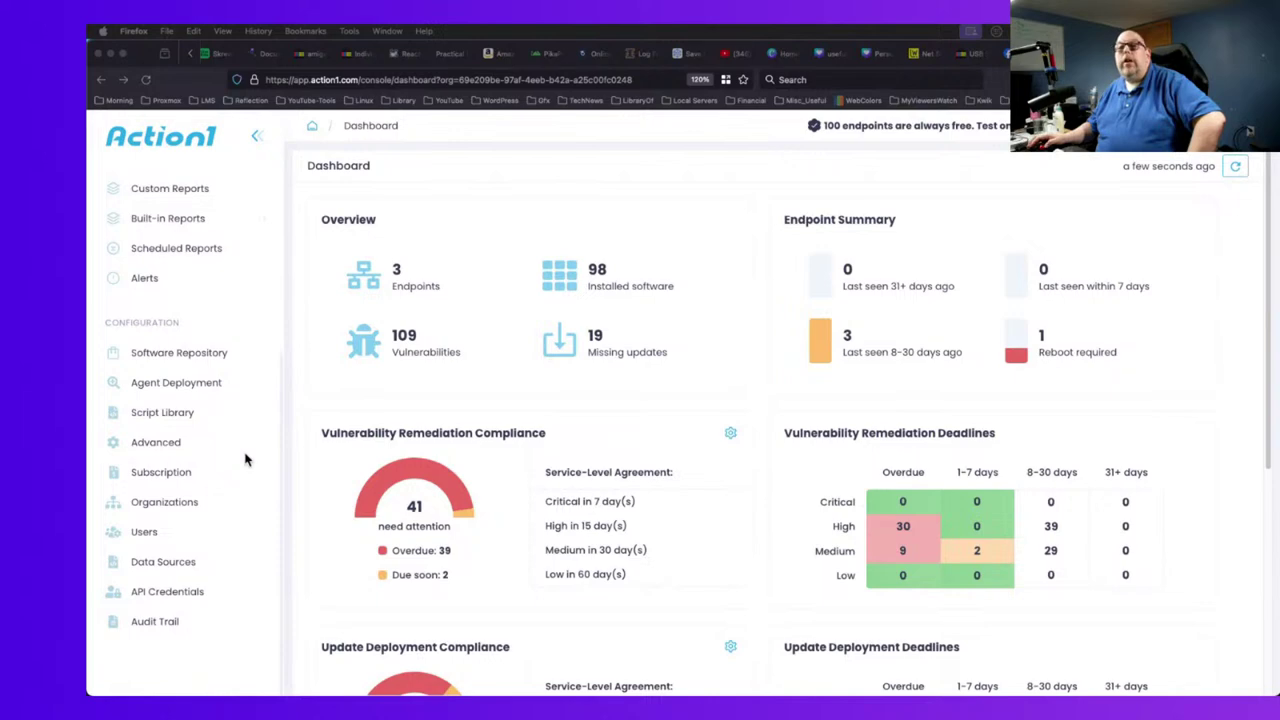
left_click(212, 360)
left_click(198, 360)
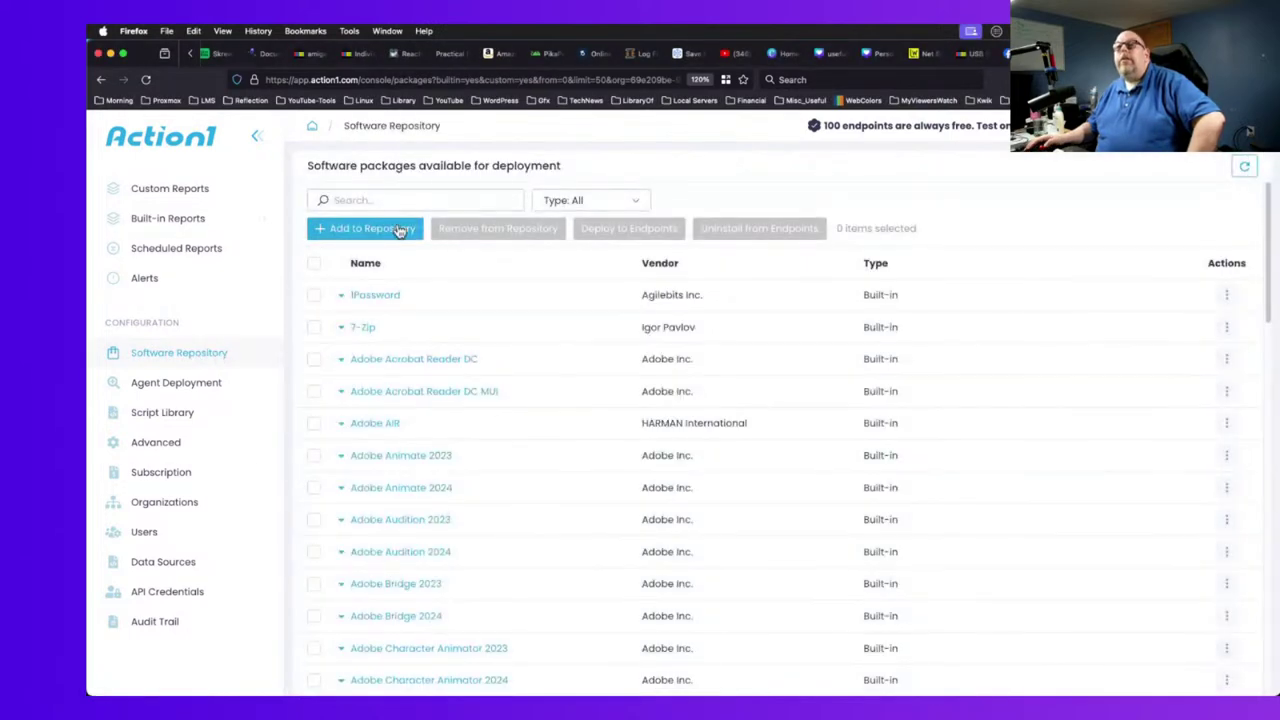
left_click(409, 200)
type("windows")
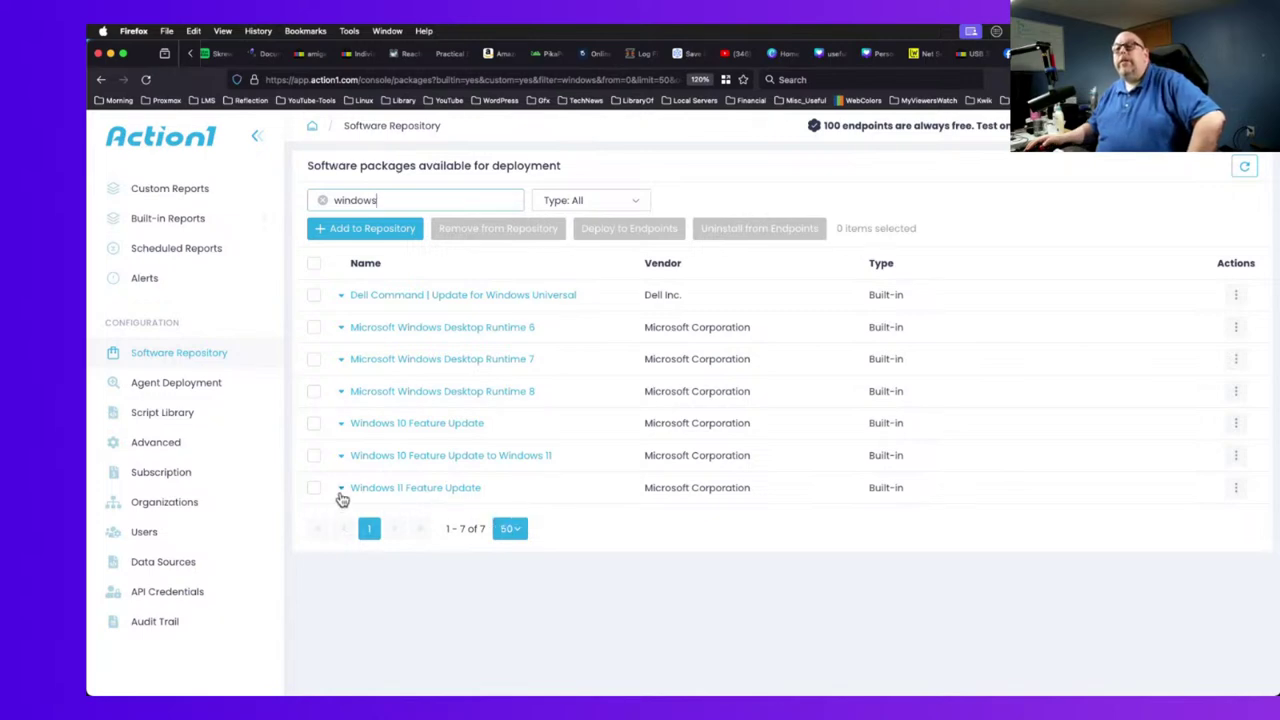
Expand the Windows 11 Feature Update entry to reveal its description.
left_click(340, 488)
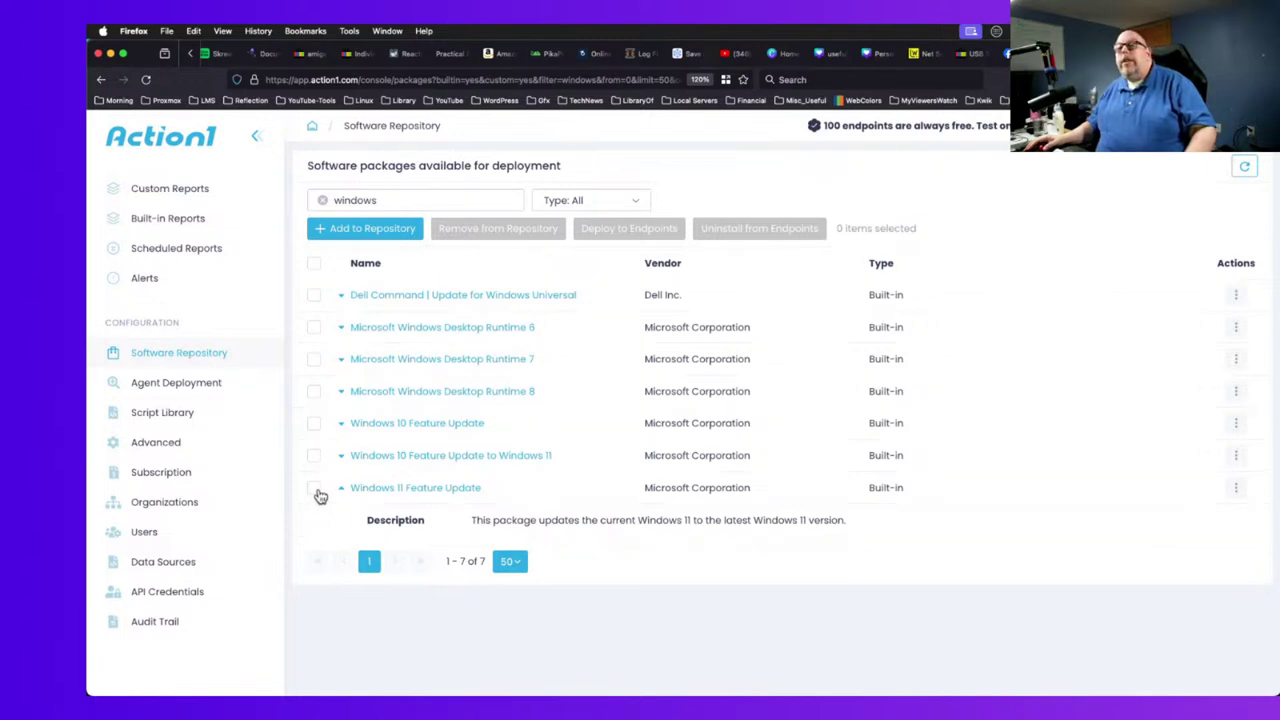
left_click(316, 490)
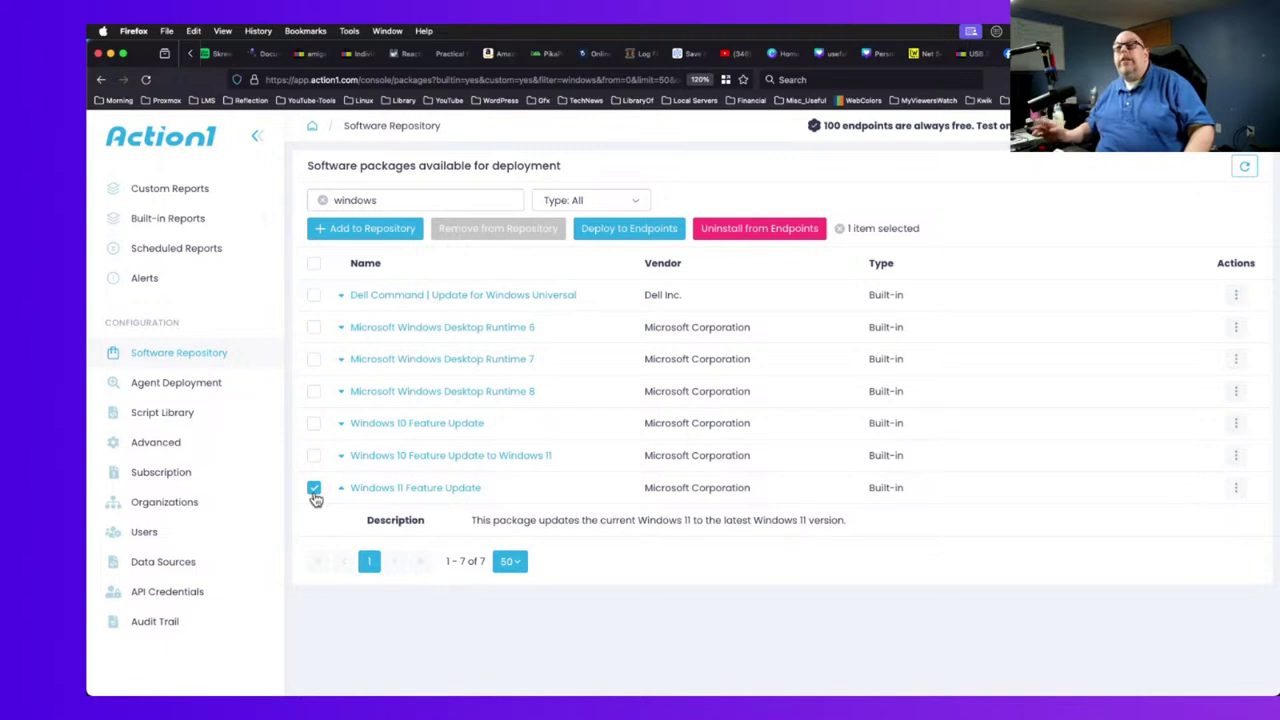
left_click(314, 492)
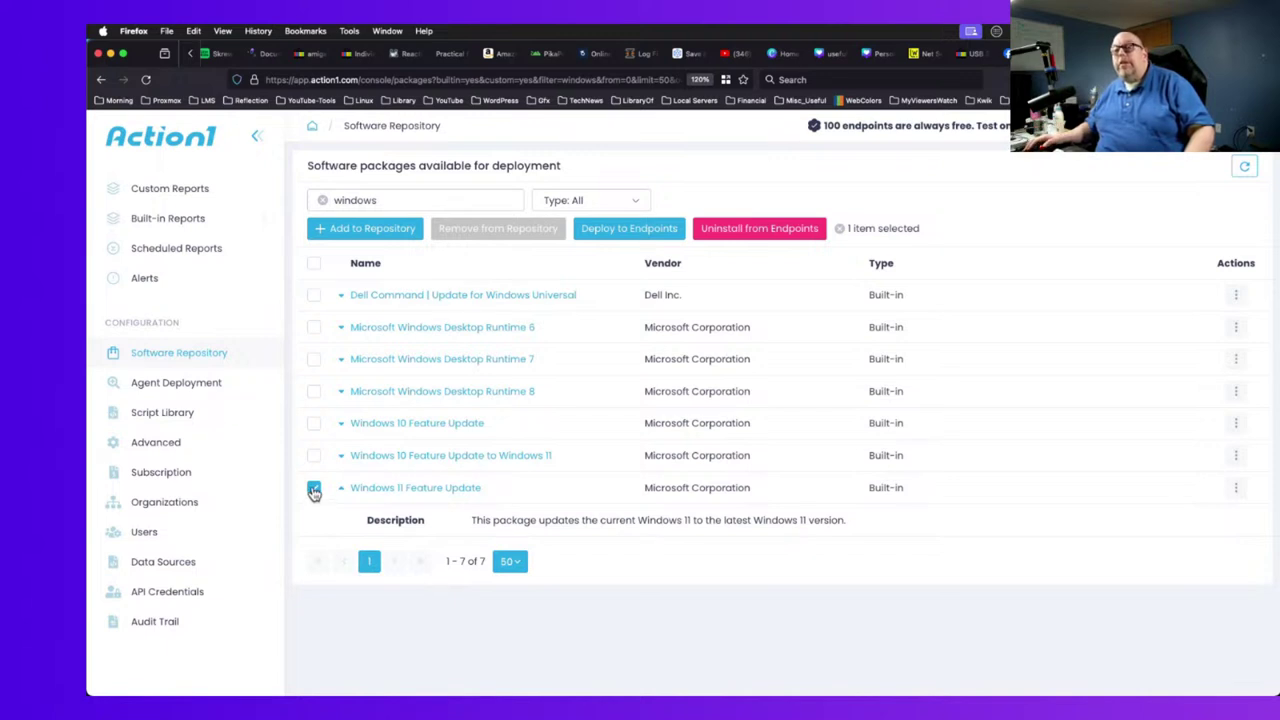
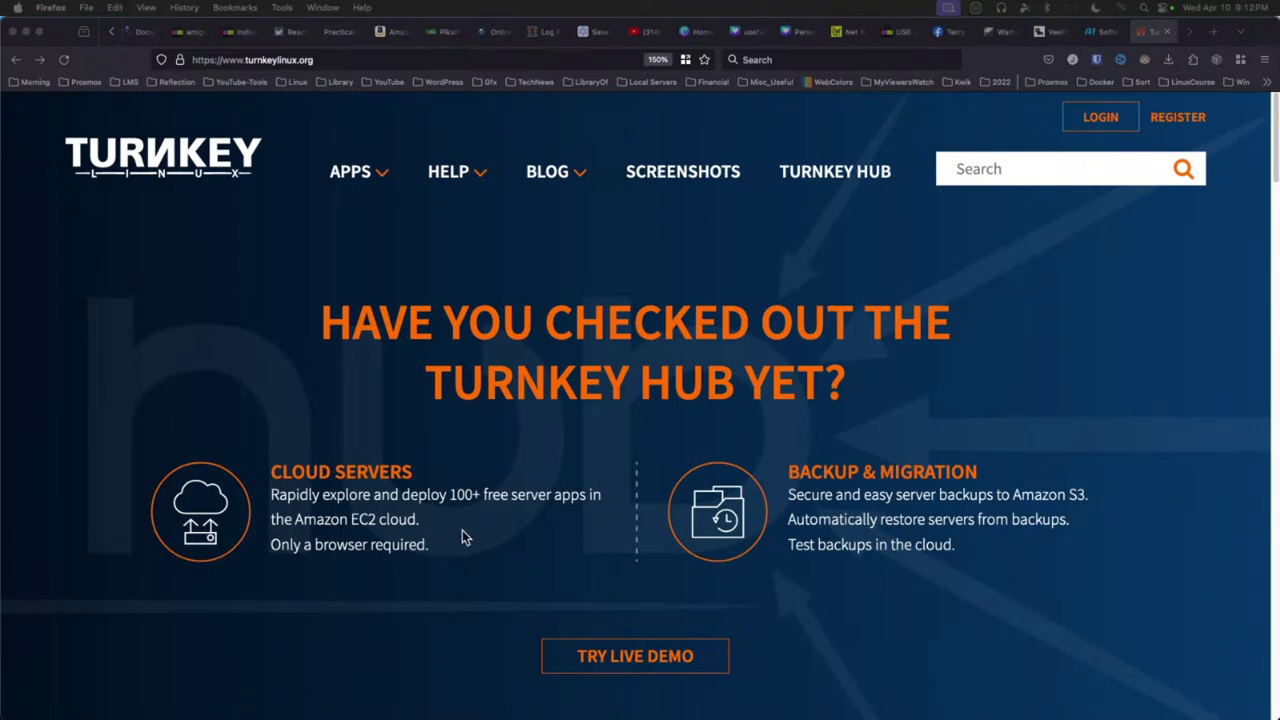
Open TurnKey's All virtual appliances catalogue and scroll down to the File Server appliance.
left_click(378, 176)
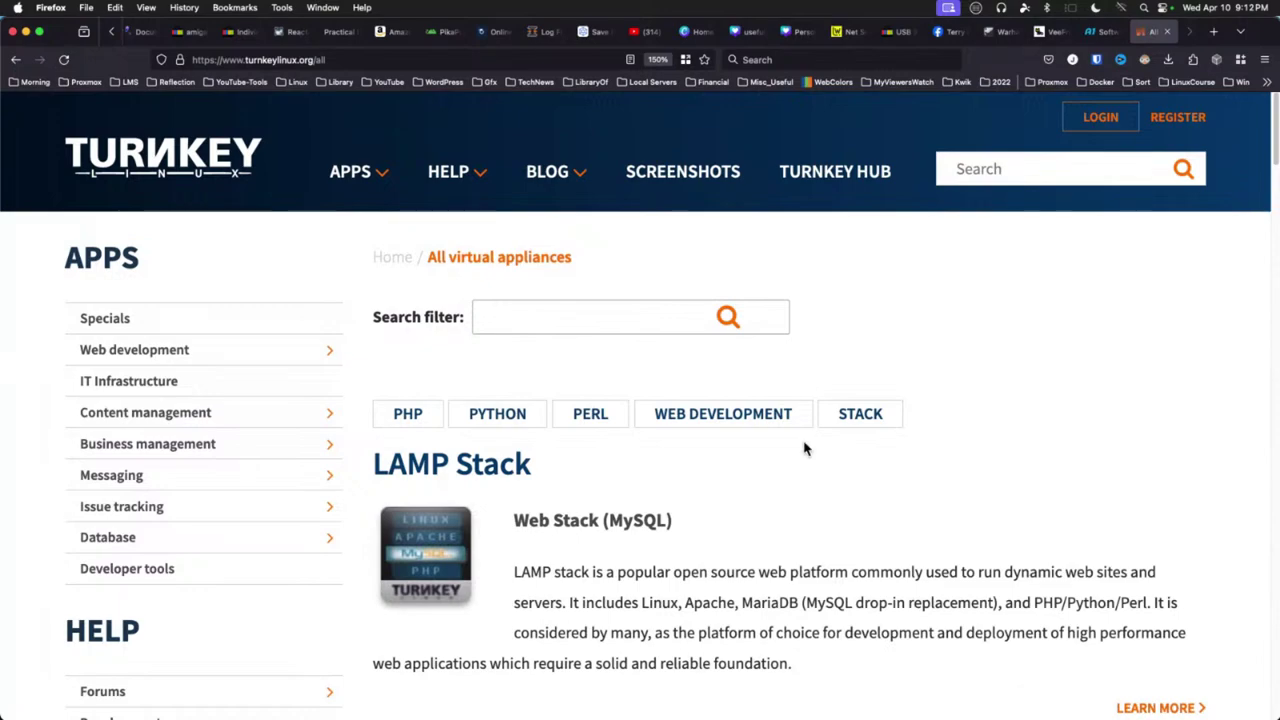
scroll(805, 448, "down", 3)
scroll(805, 448, "down", 15)
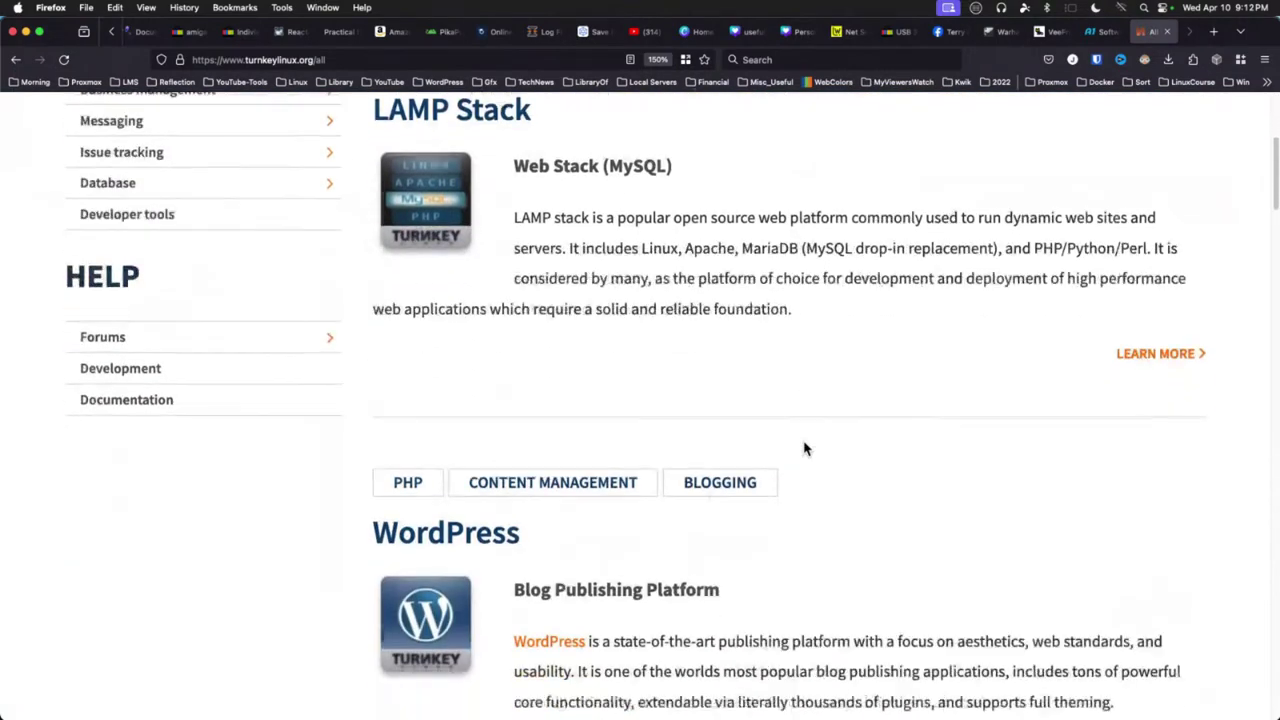
scroll(805, 448, "down", 12)
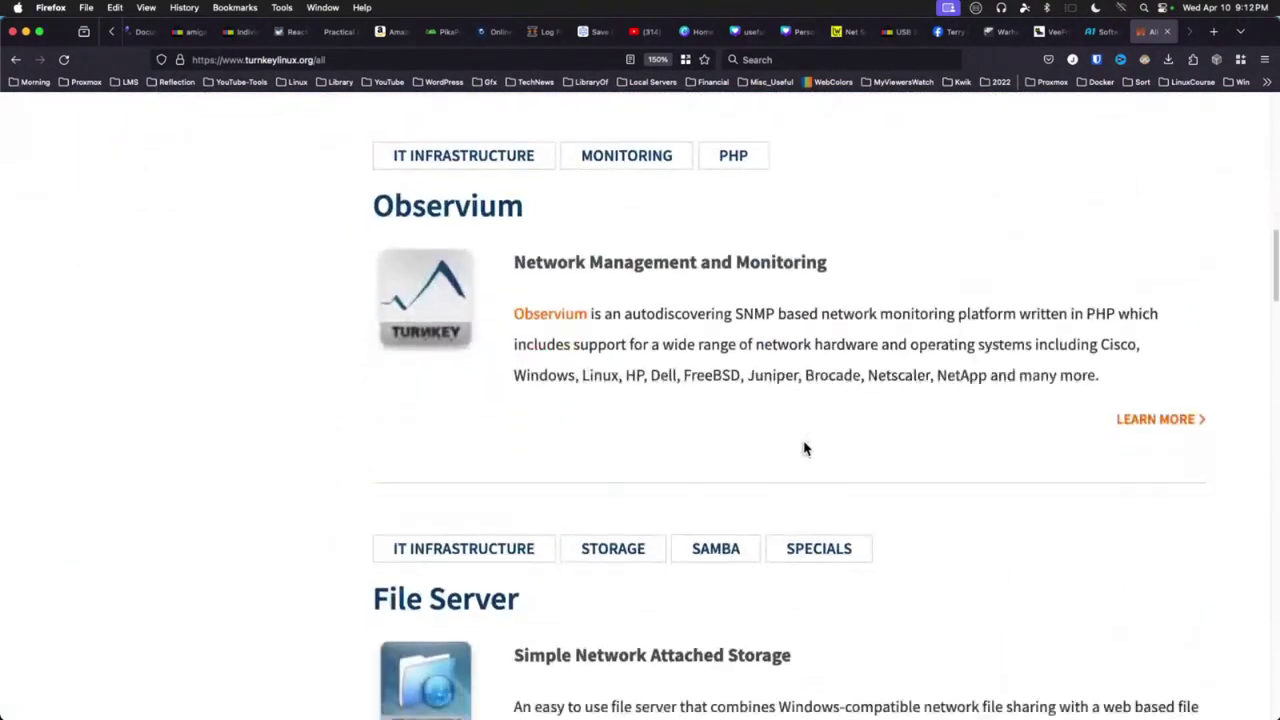
scroll(805, 450, "down", 1)
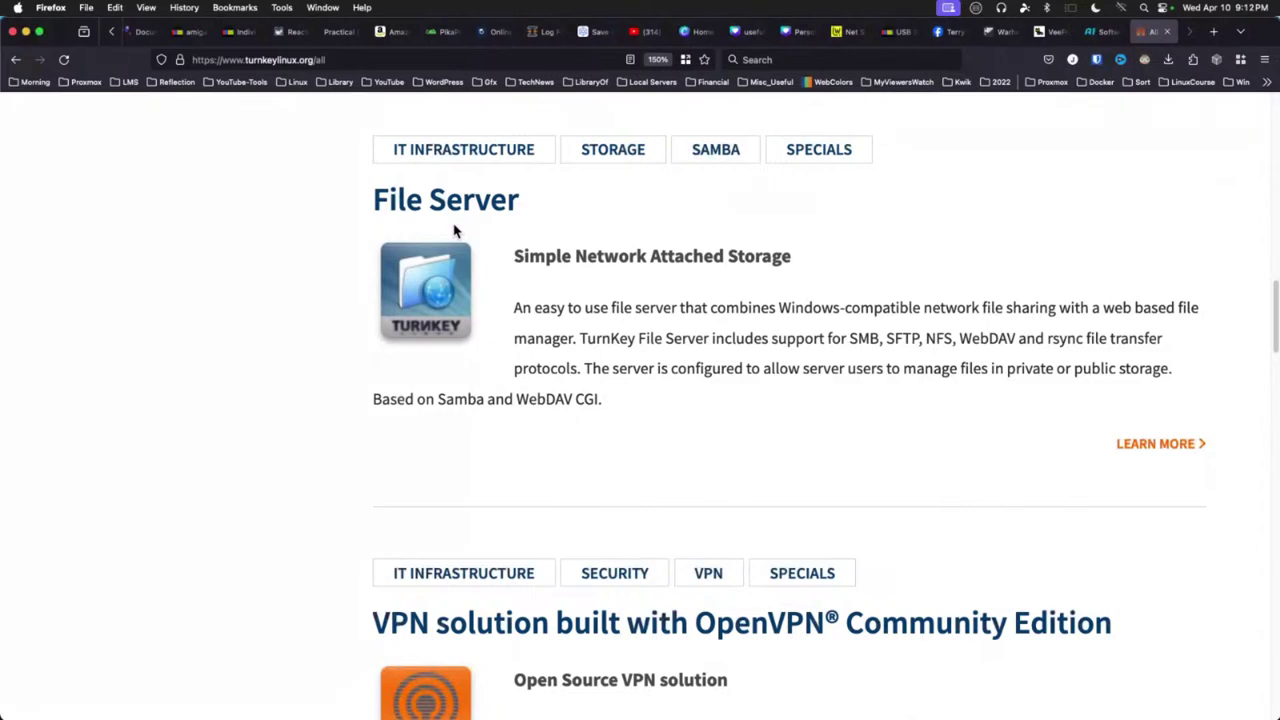
Zoom the page to 200%, scroll back up, and return to the Proxmox VE tab.
key("super+equal")
key("super+equal")
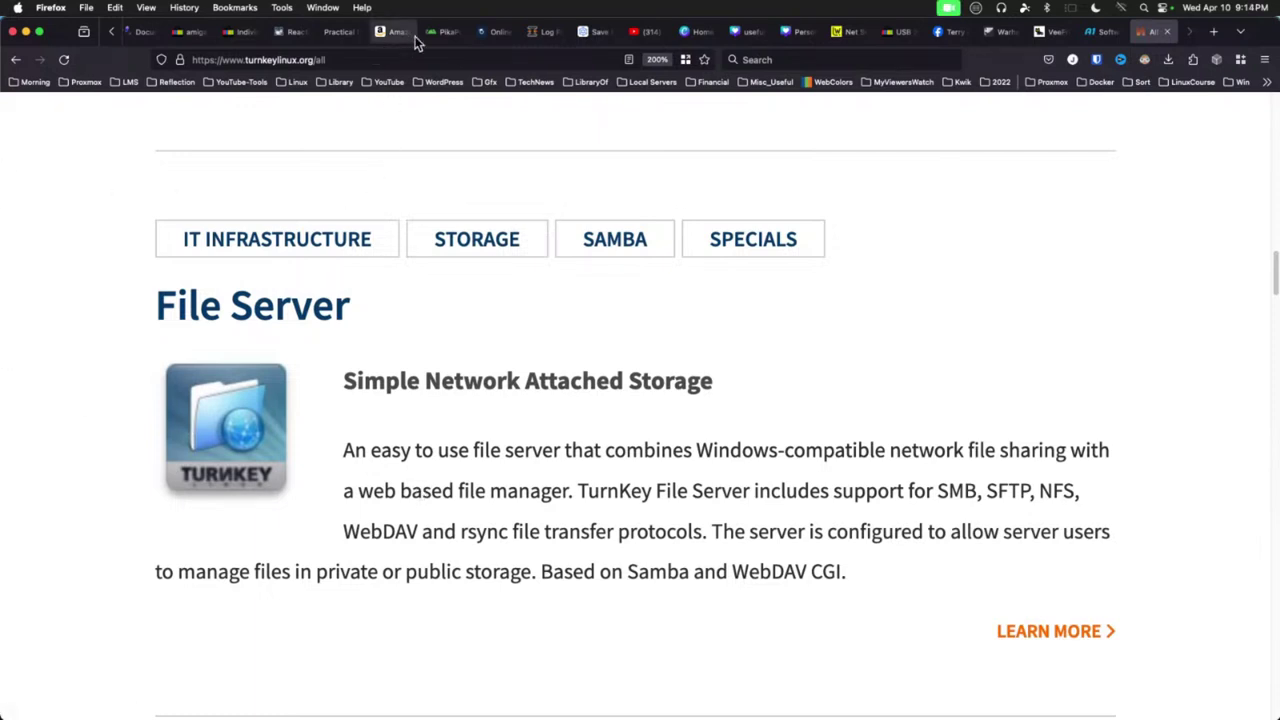
scroll(415, 36, "up", 5)
scroll(415, 40, "up", 8)
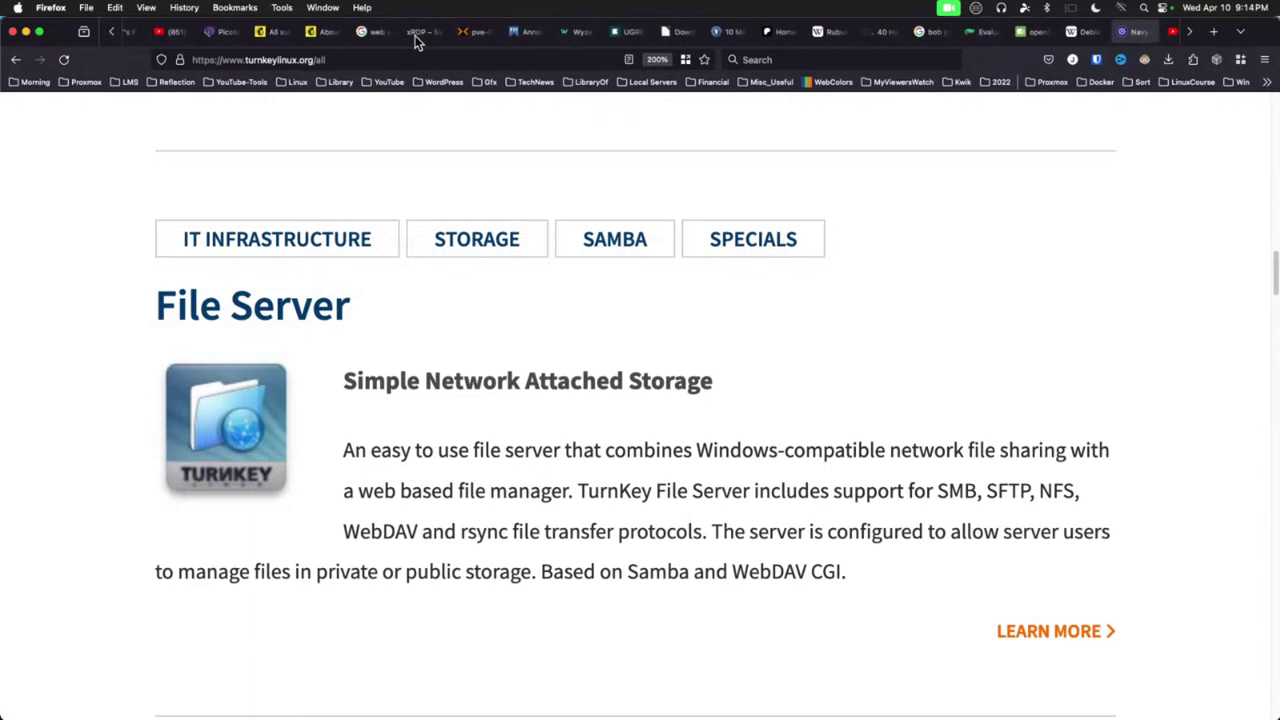
scroll(415, 40, "up", 10)
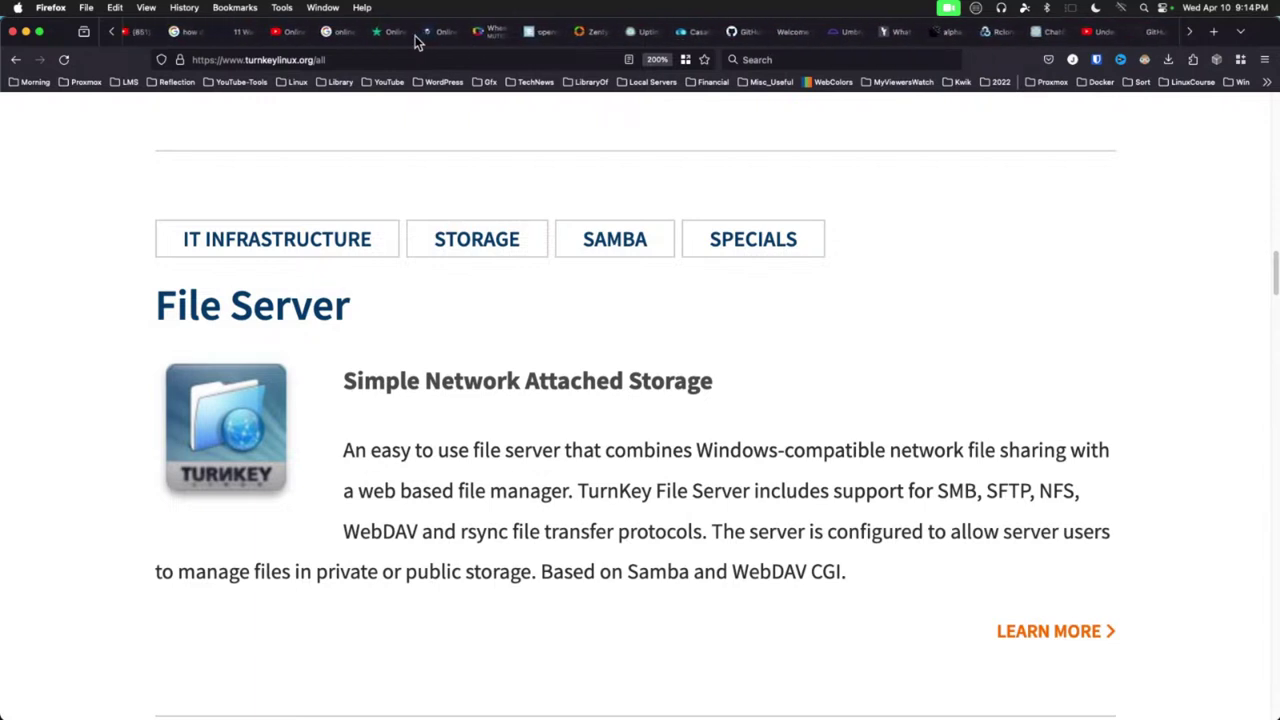
scroll(415, 40, "up", 6)
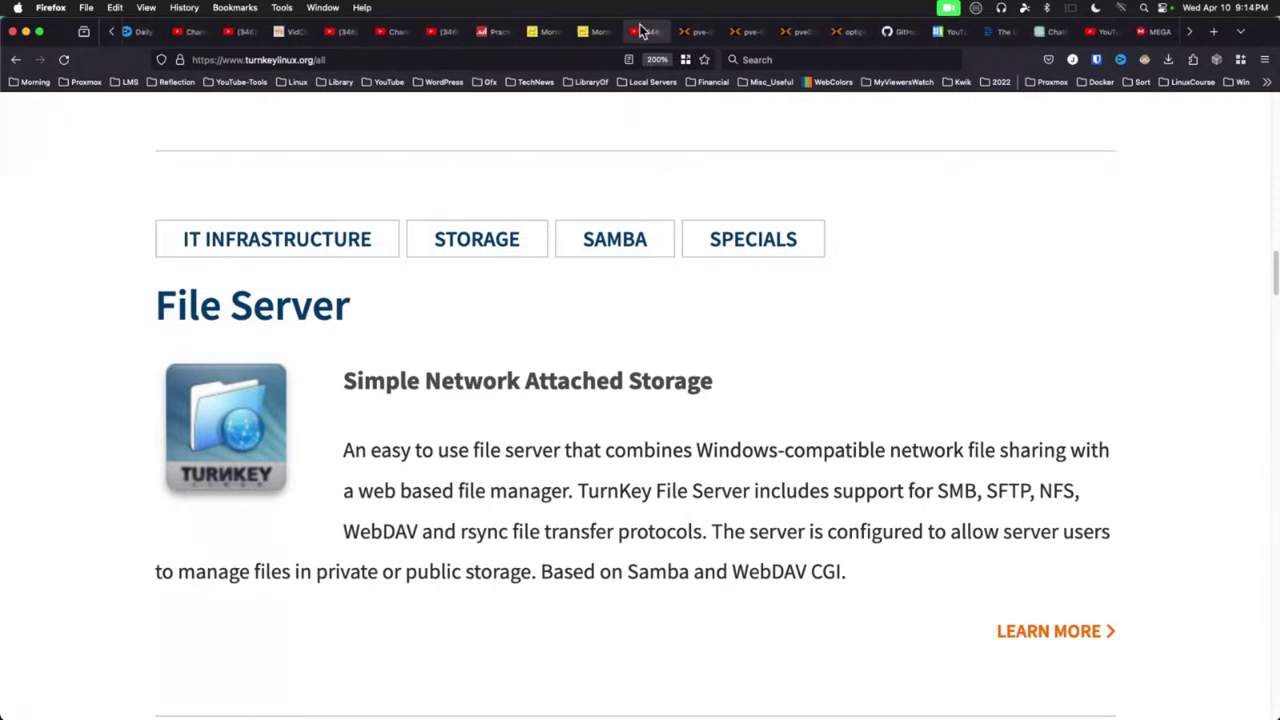
left_click(742, 33)
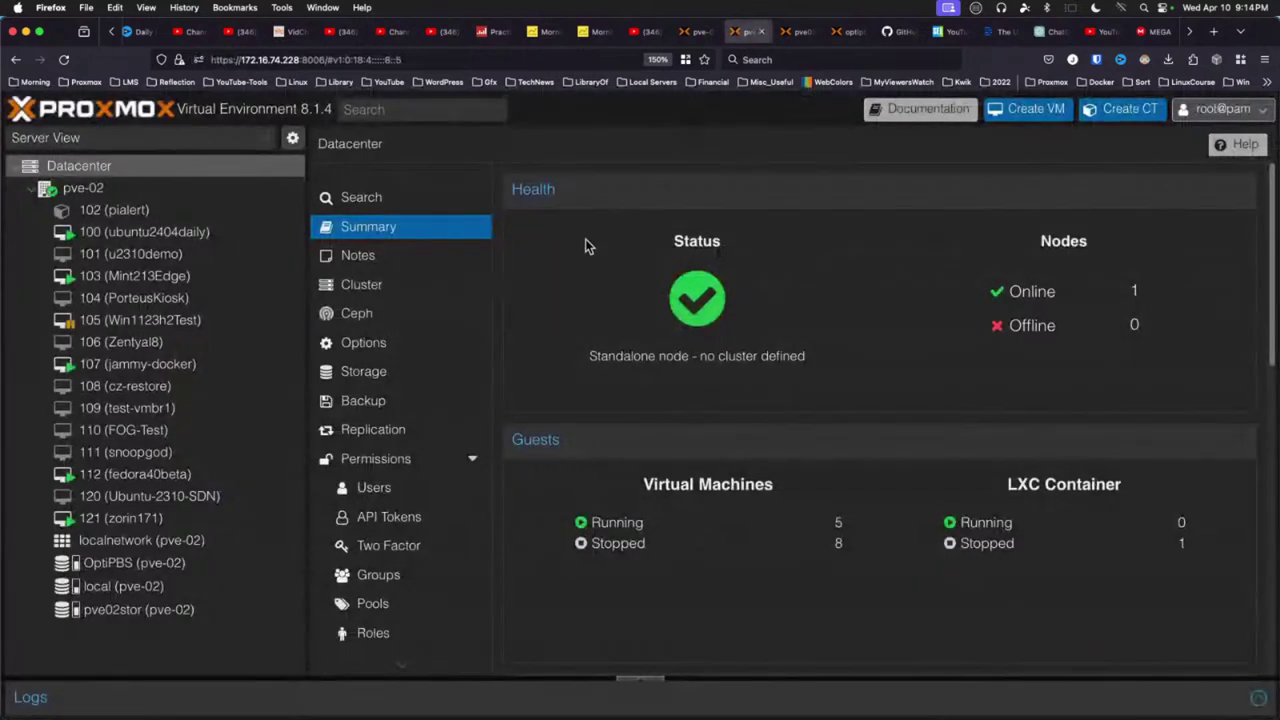
List pve02stor's CT Templates, showing the TurnKey WordPress and Debian 12 standard templates.
mouse_move(147, 348)
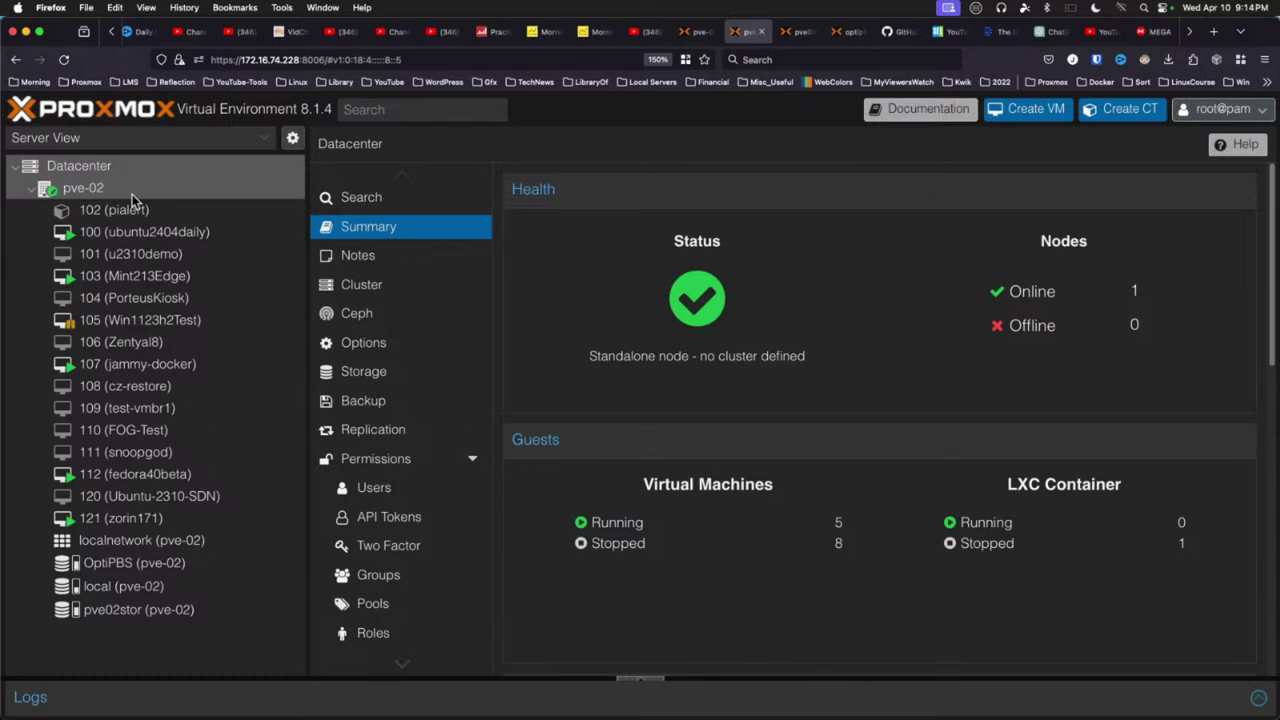
left_click(154, 617)
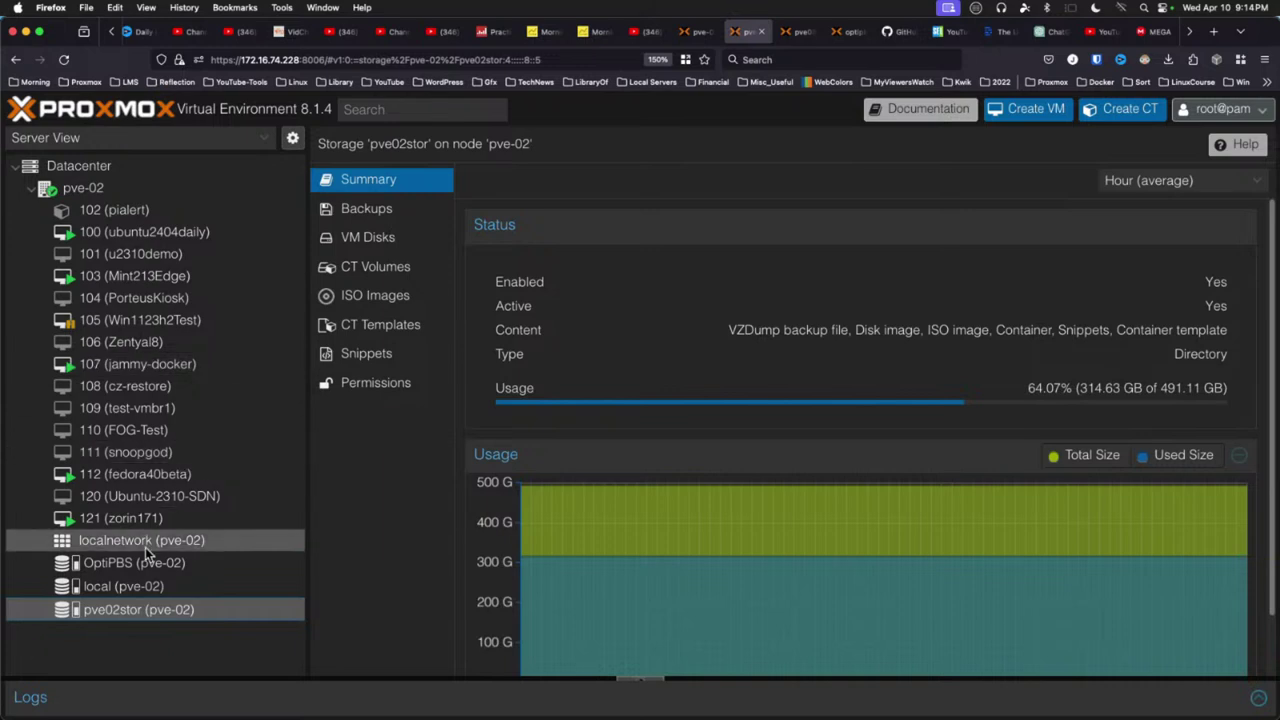
left_click(129, 588)
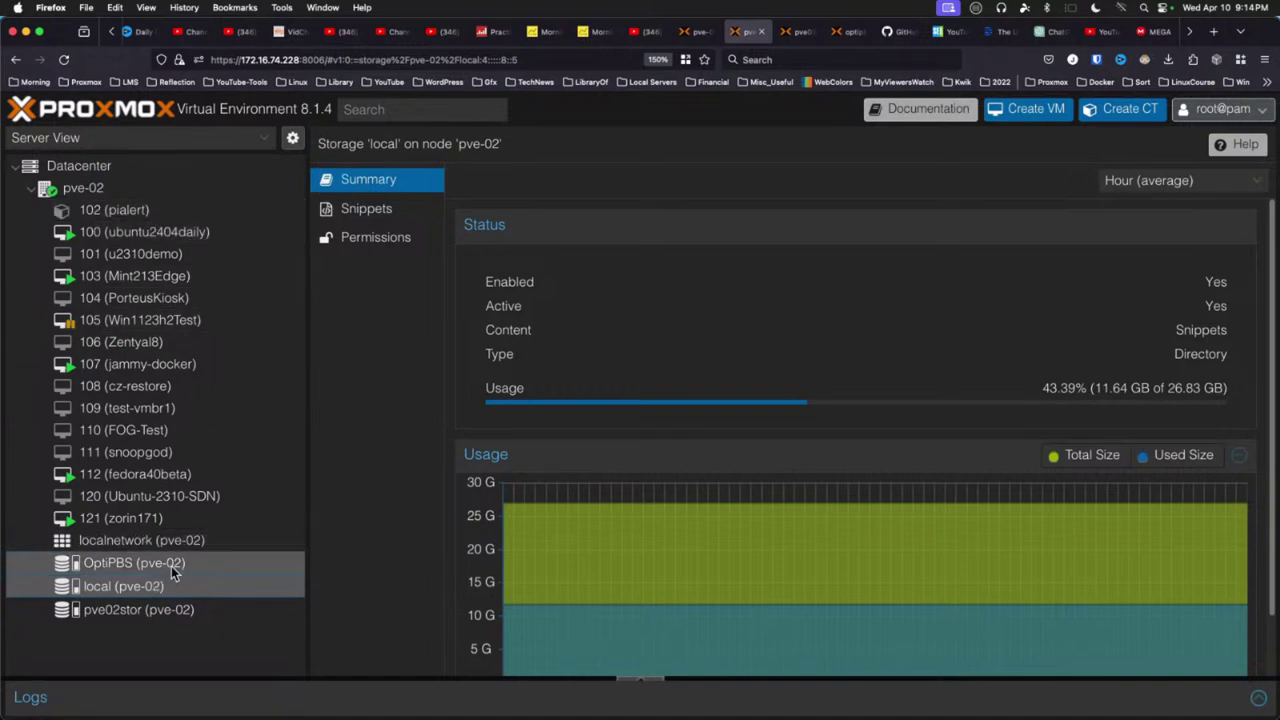
left_click(130, 610)
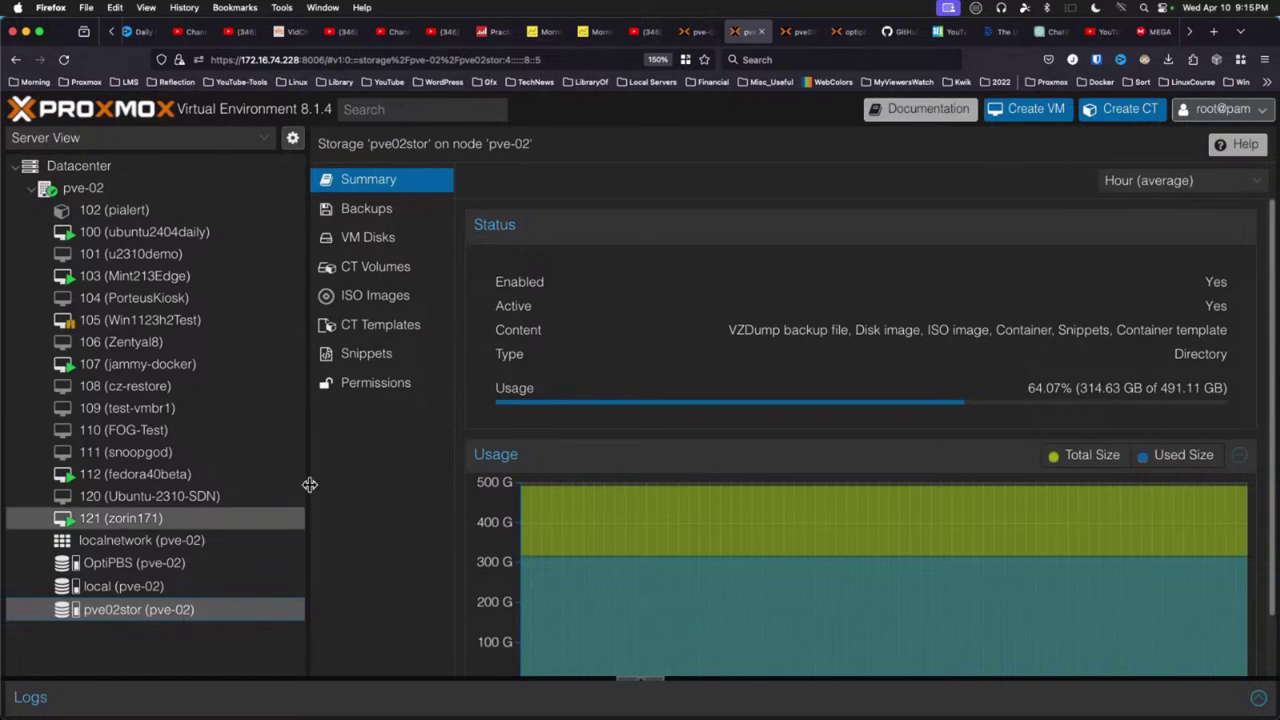
left_click(364, 330)
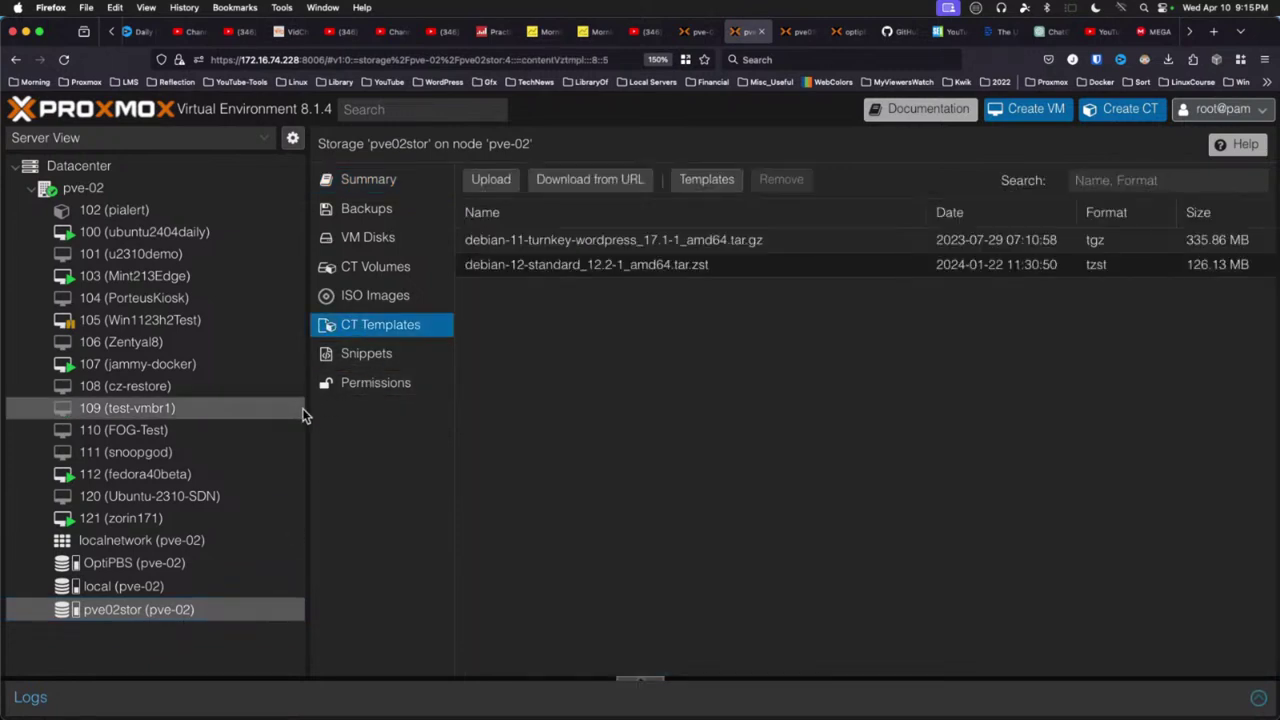
Open the downloadable container Templates list and collapse its mail and system sections.
left_click_drag(306, 408, 243, 408)
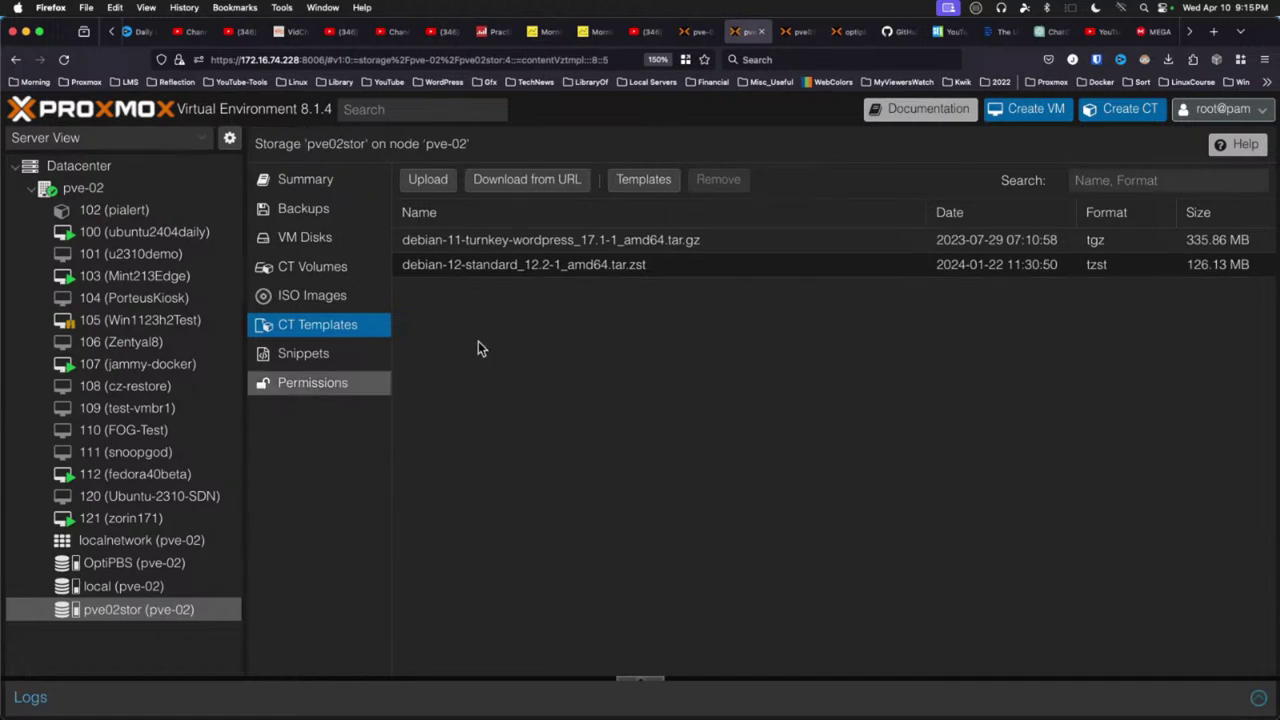
left_click(648, 183)
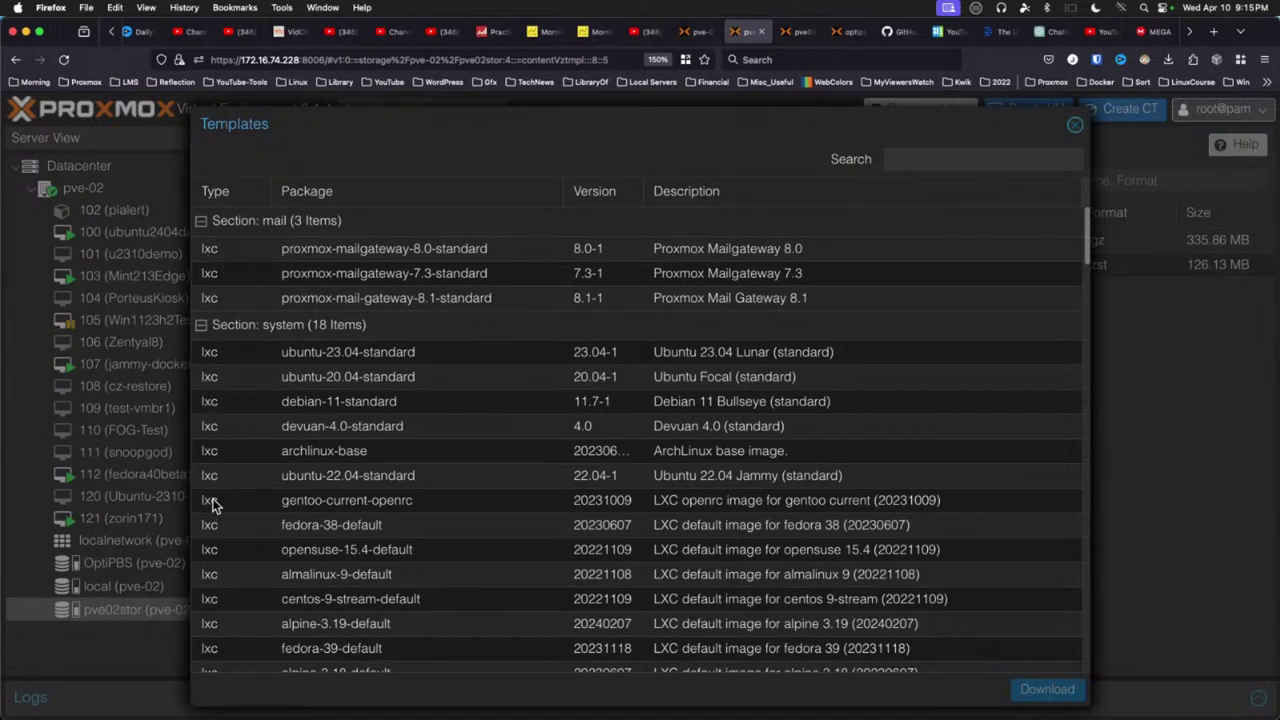
scroll(237, 500, "down", 3)
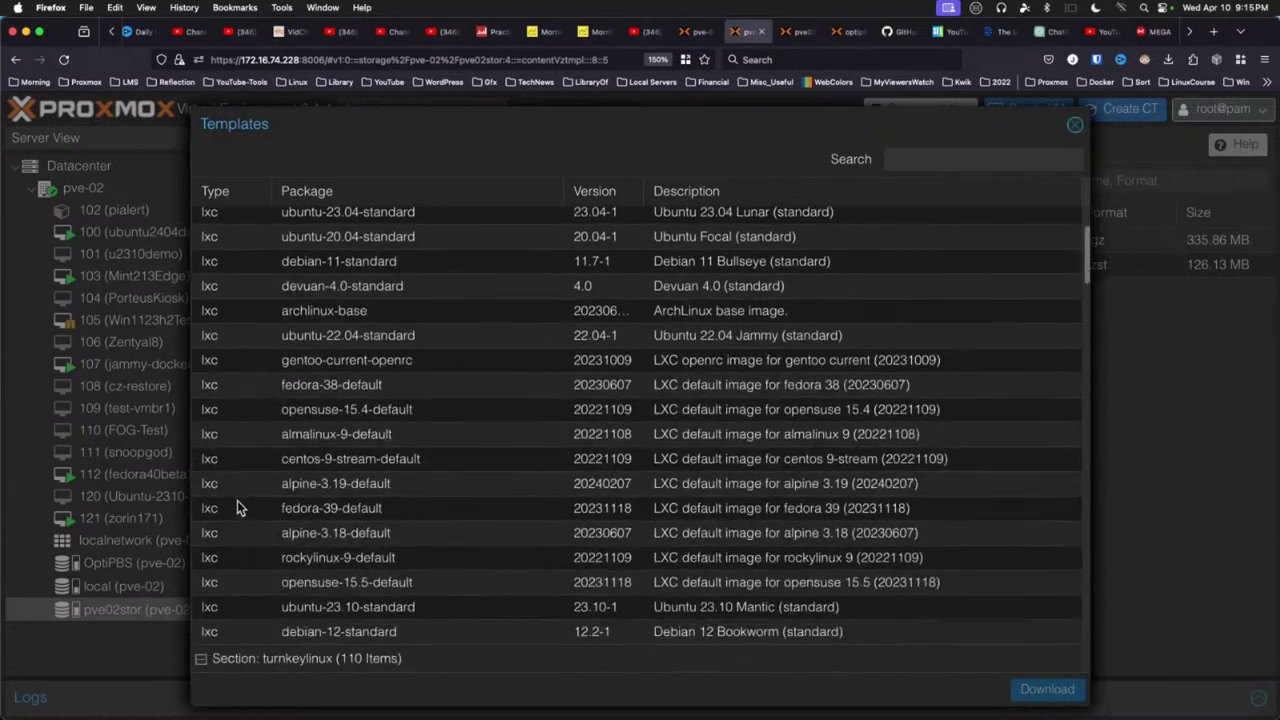
scroll(237, 505, "up", 3)
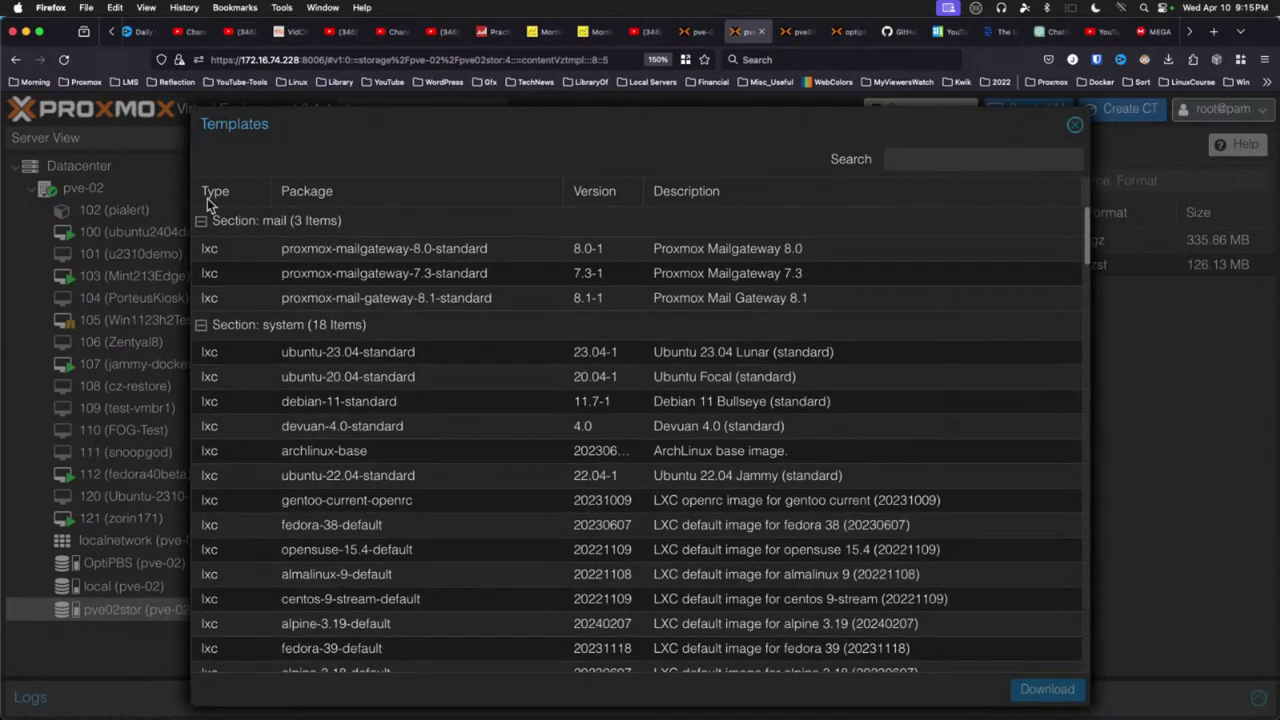
left_click(205, 224)
left_click(202, 253)
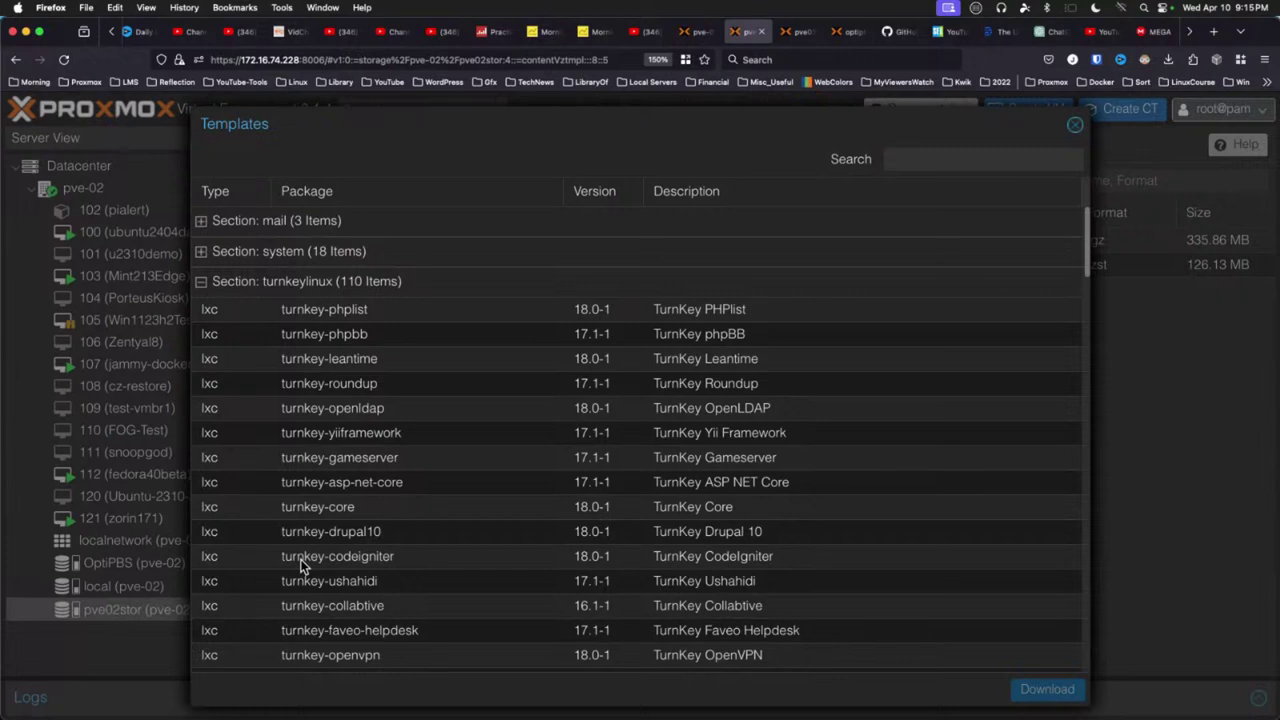
Search the list, select turnkey-fileserver 17.1-1, and download it.
scroll(300, 565, "down", 5)
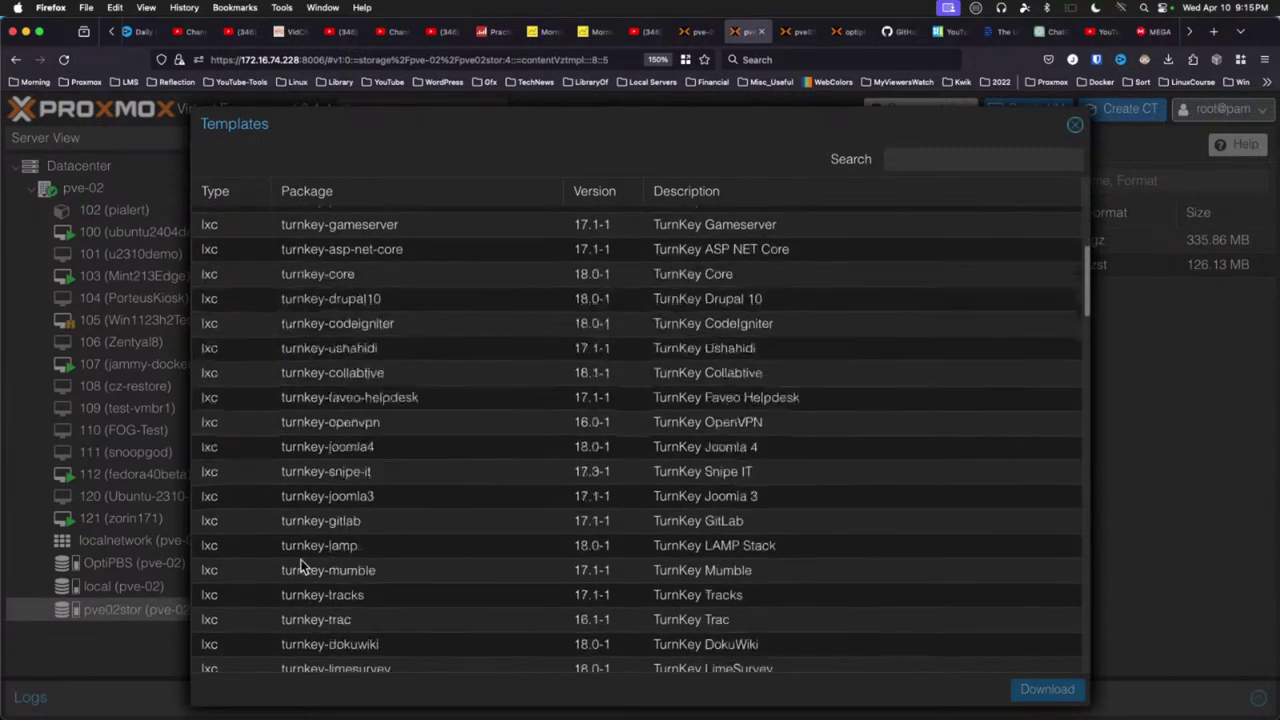
scroll(300, 565, "down", 5)
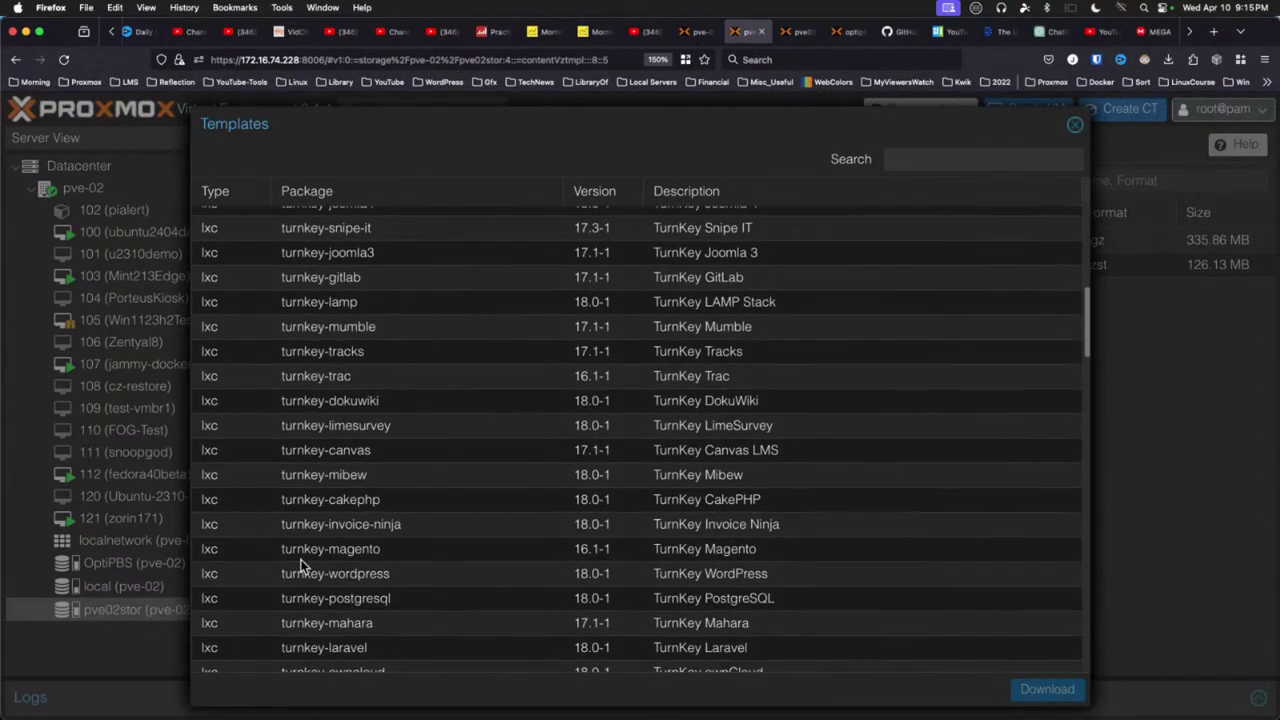
left_click(950, 160)
type("tile")
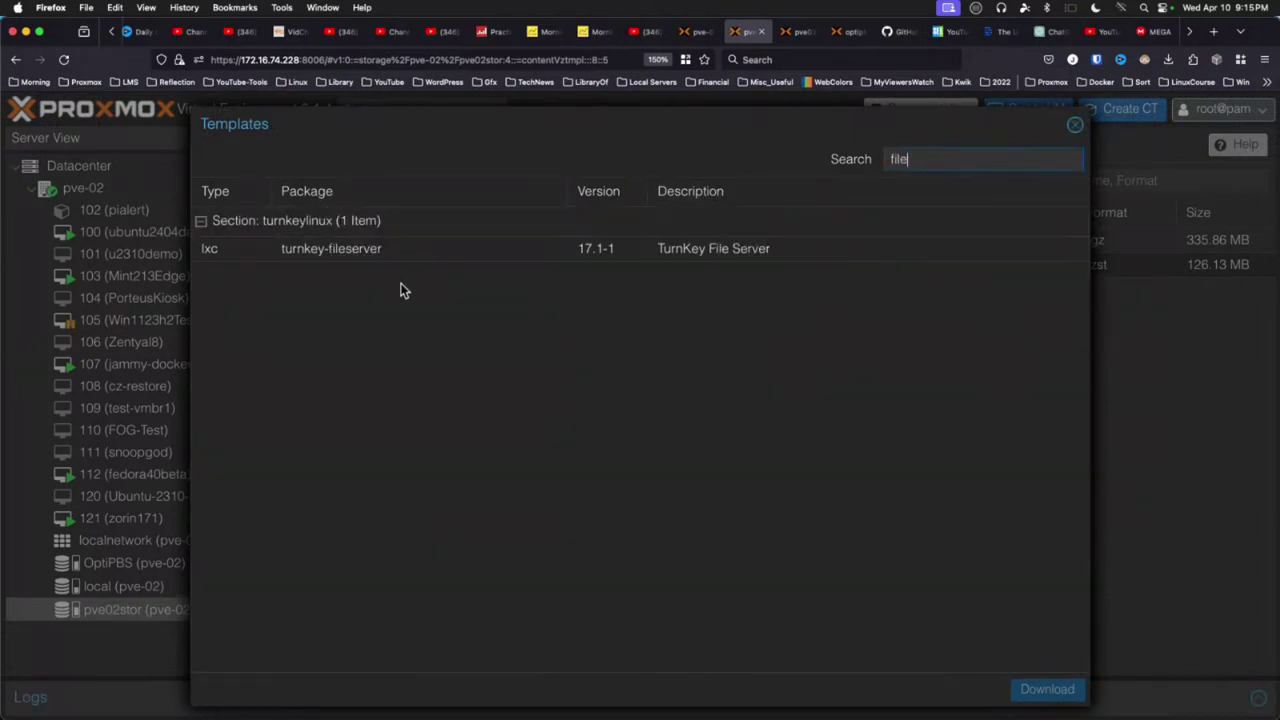
left_click(303, 251)
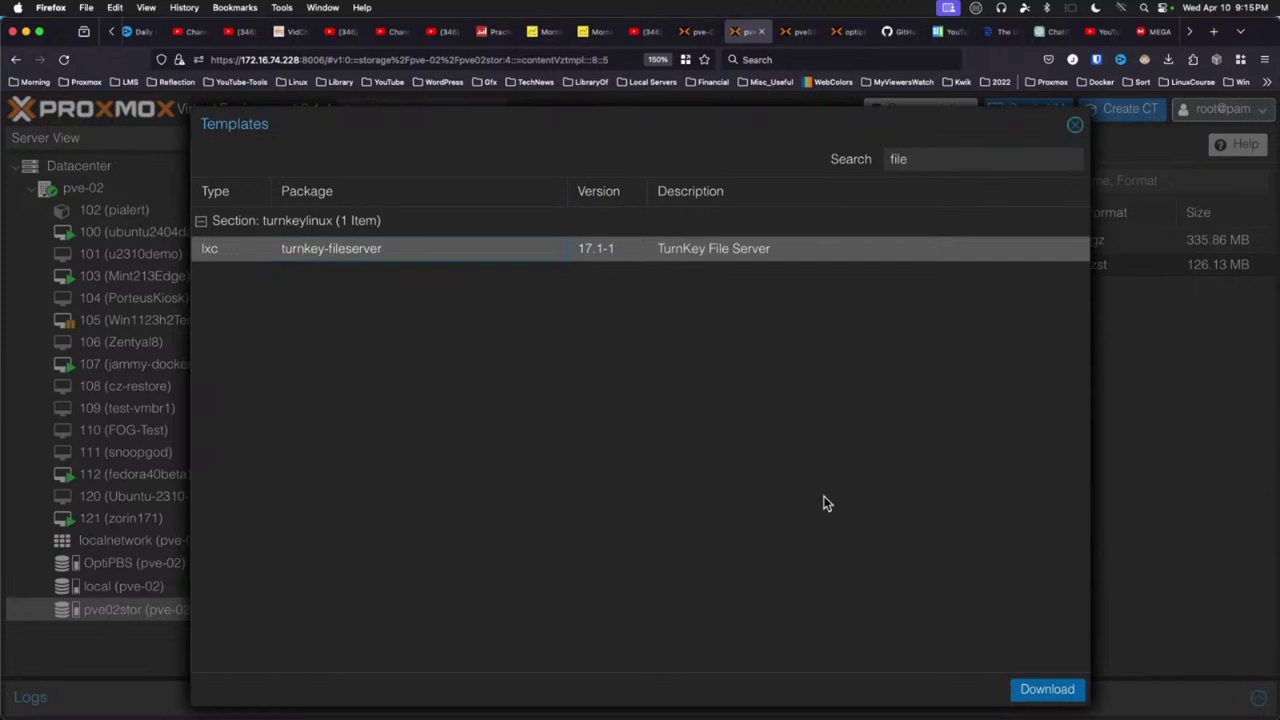
left_click(1047, 690)
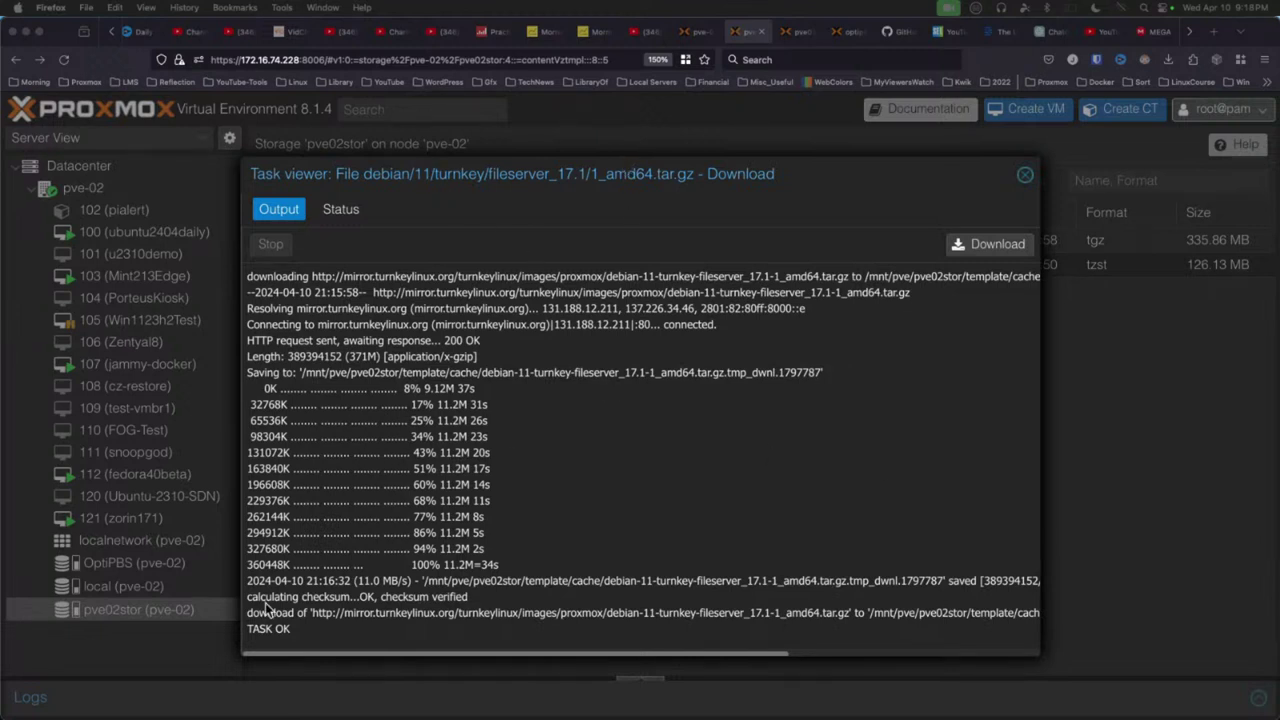
Close the finished fileserver template download log and bring up node pve-02's actions.
left_click(1025, 177)
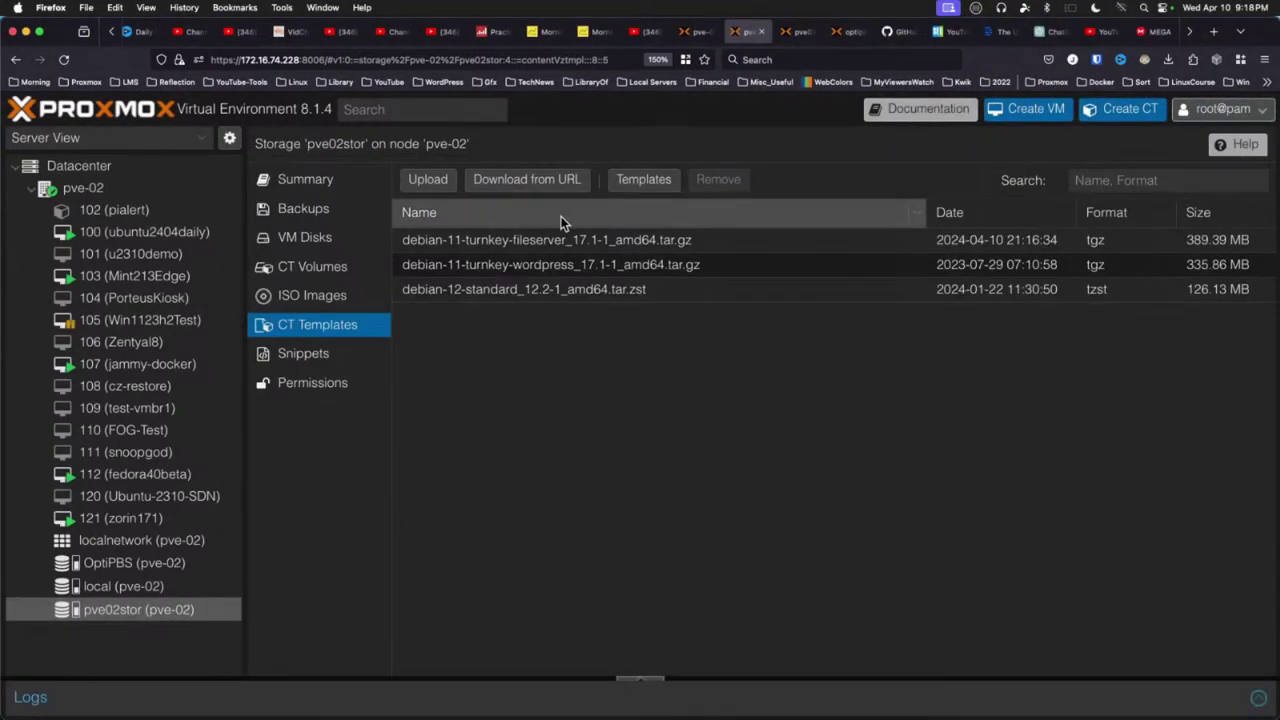
right_click(72, 197)
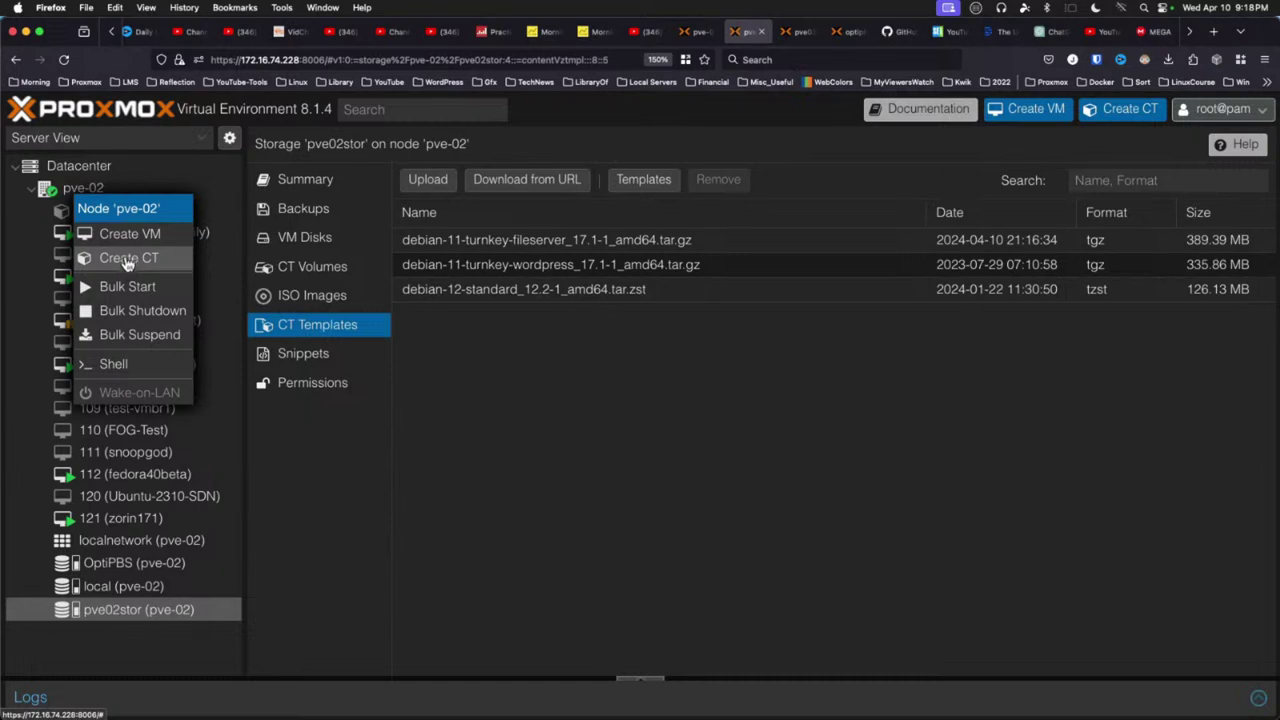
Start a new container with hostname tklfiles and enter its root password twice.
left_click(127, 259)
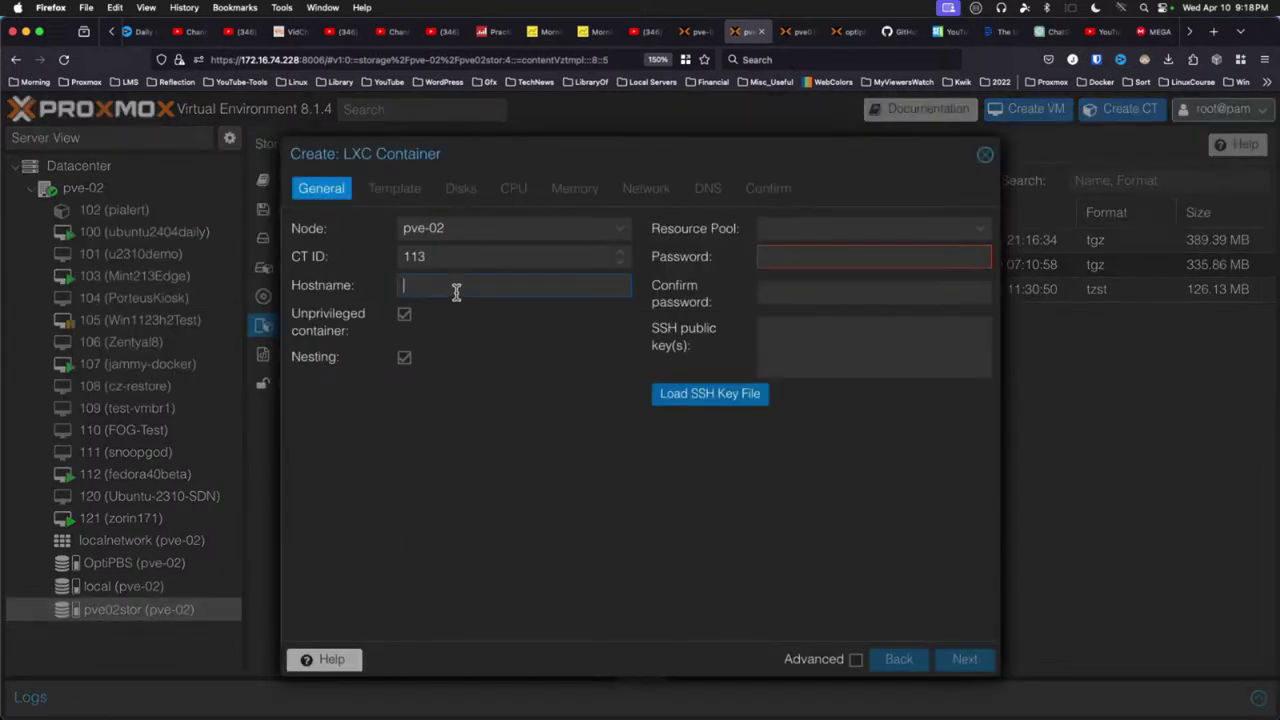
type("tklfiles")
left_click(853, 259)
type("*********")
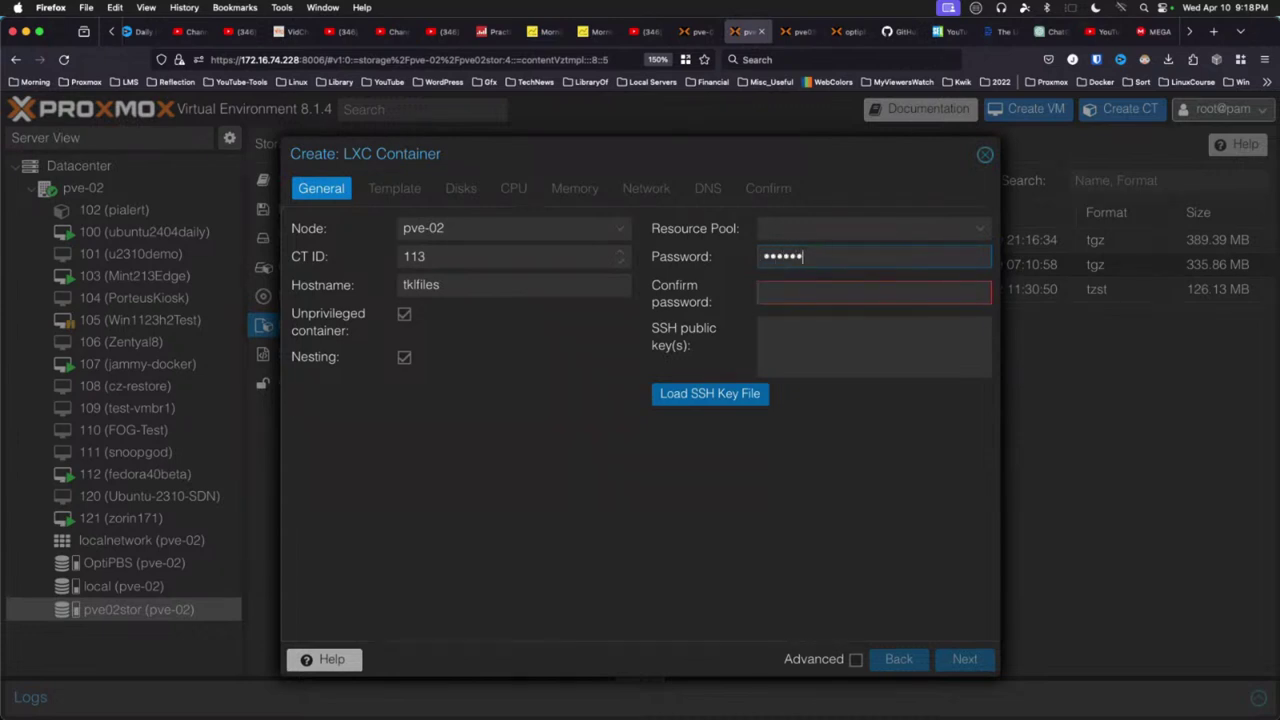
type("*")
key("Tab")
type("**********")
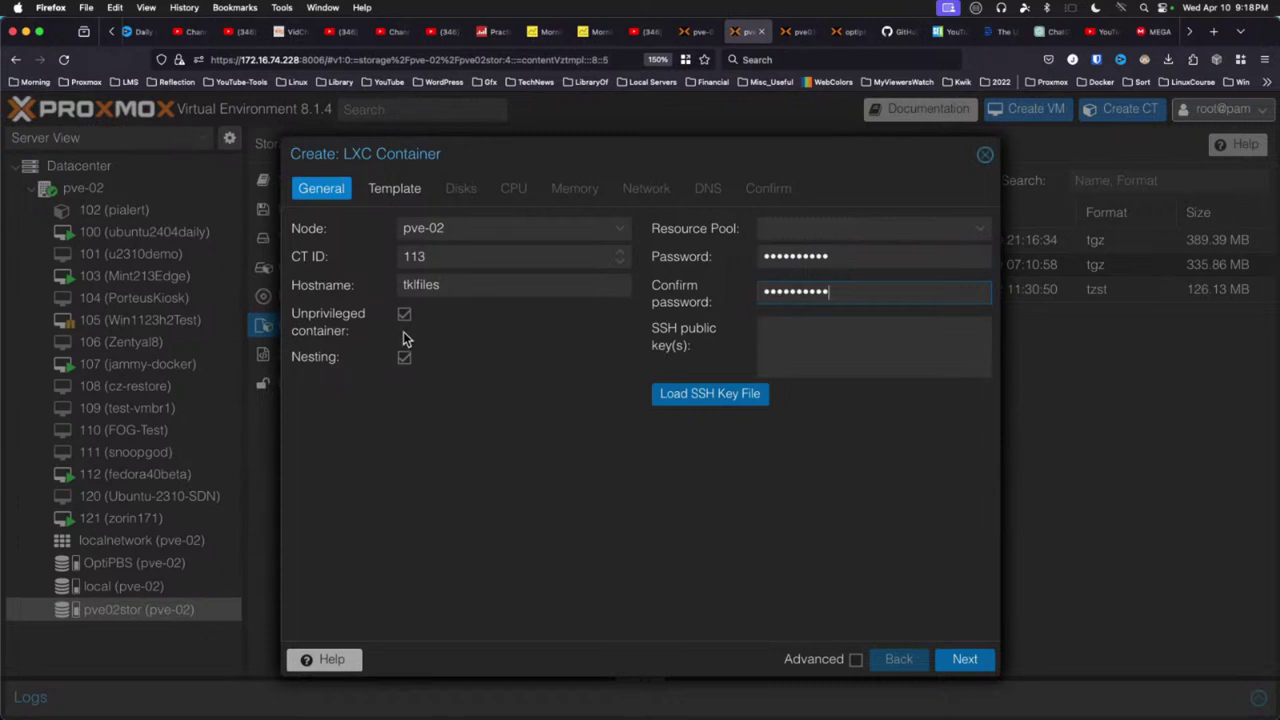
Choose the TurnKey fileserver template and set a 20 GiB disk.
left_click(962, 661)
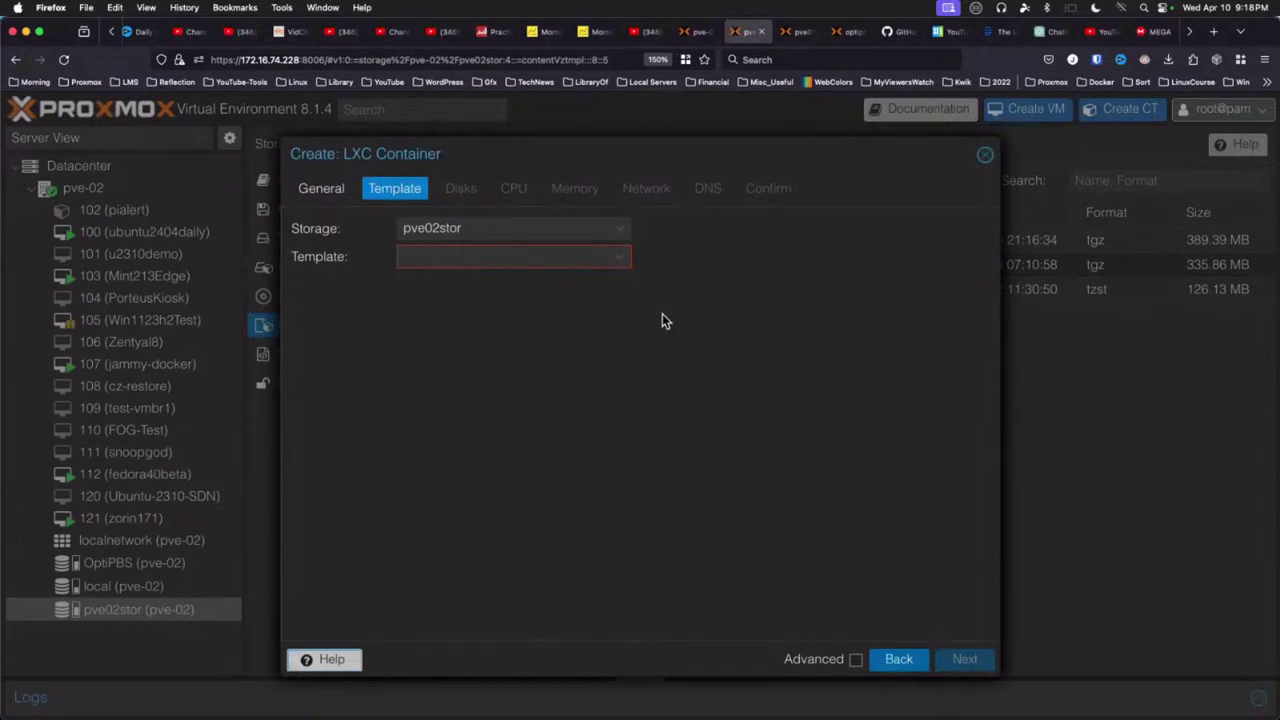
left_click(620, 262)
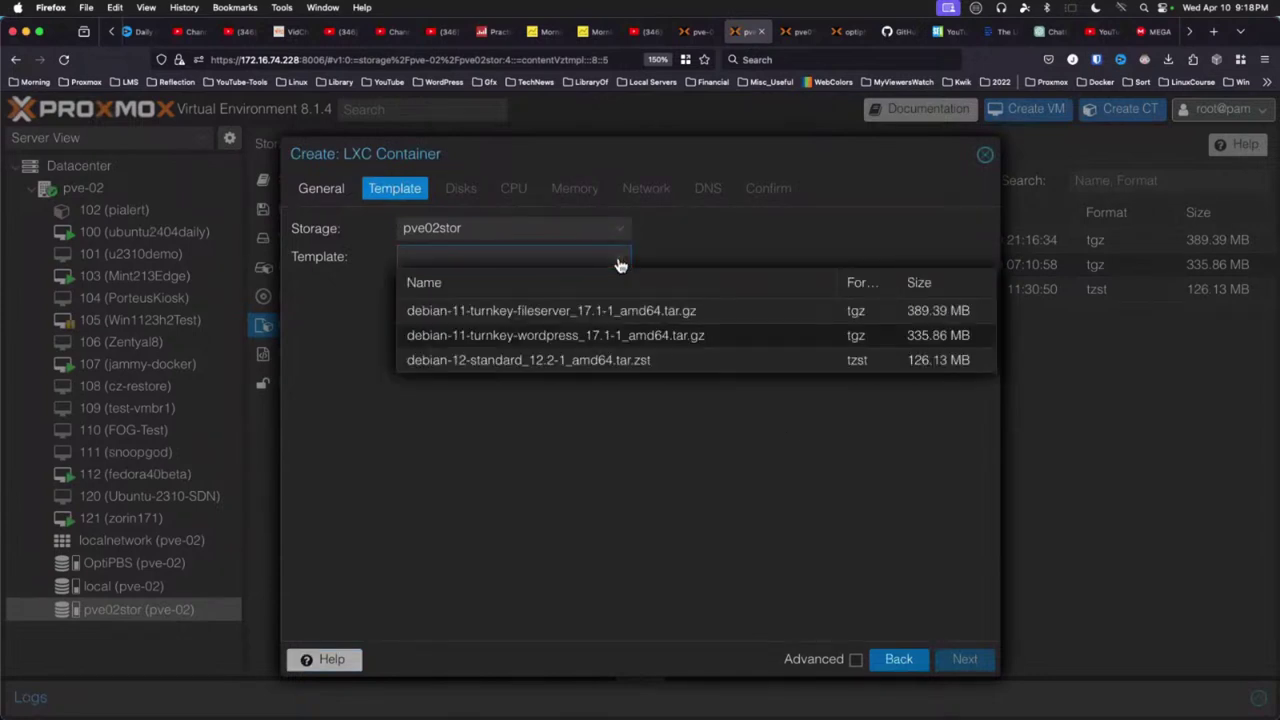
left_click(560, 310)
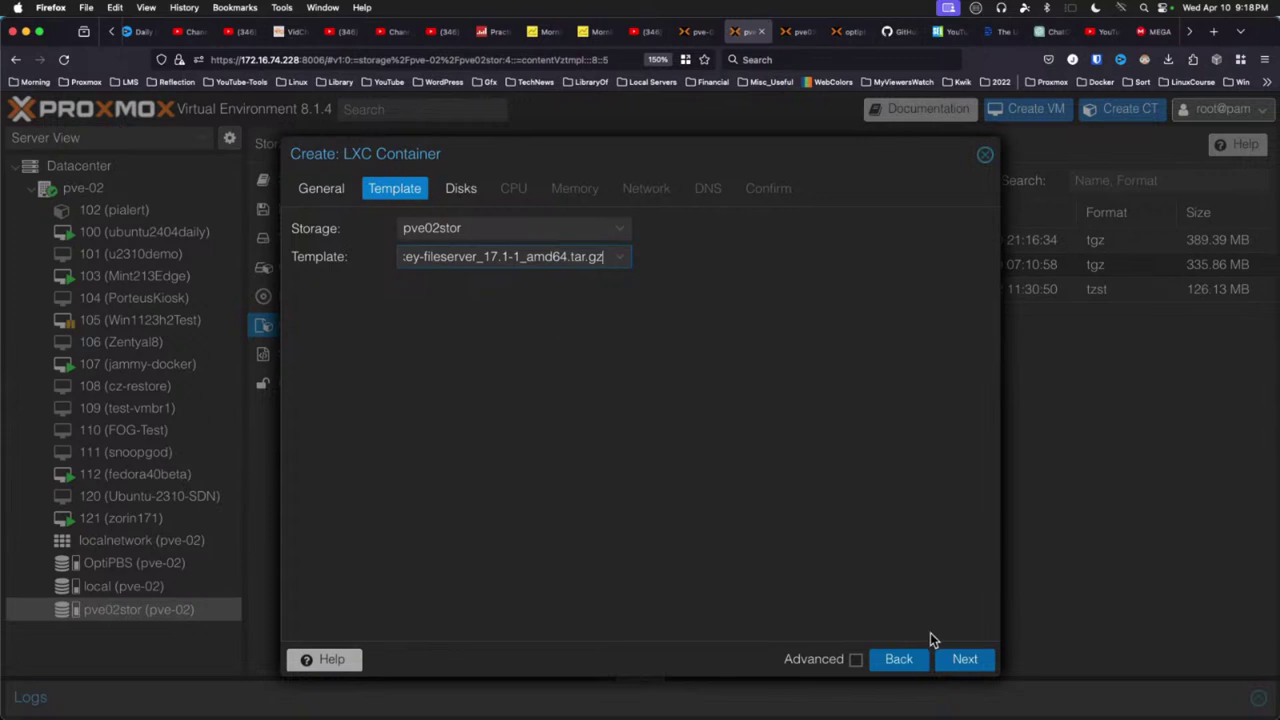
left_click(965, 661)
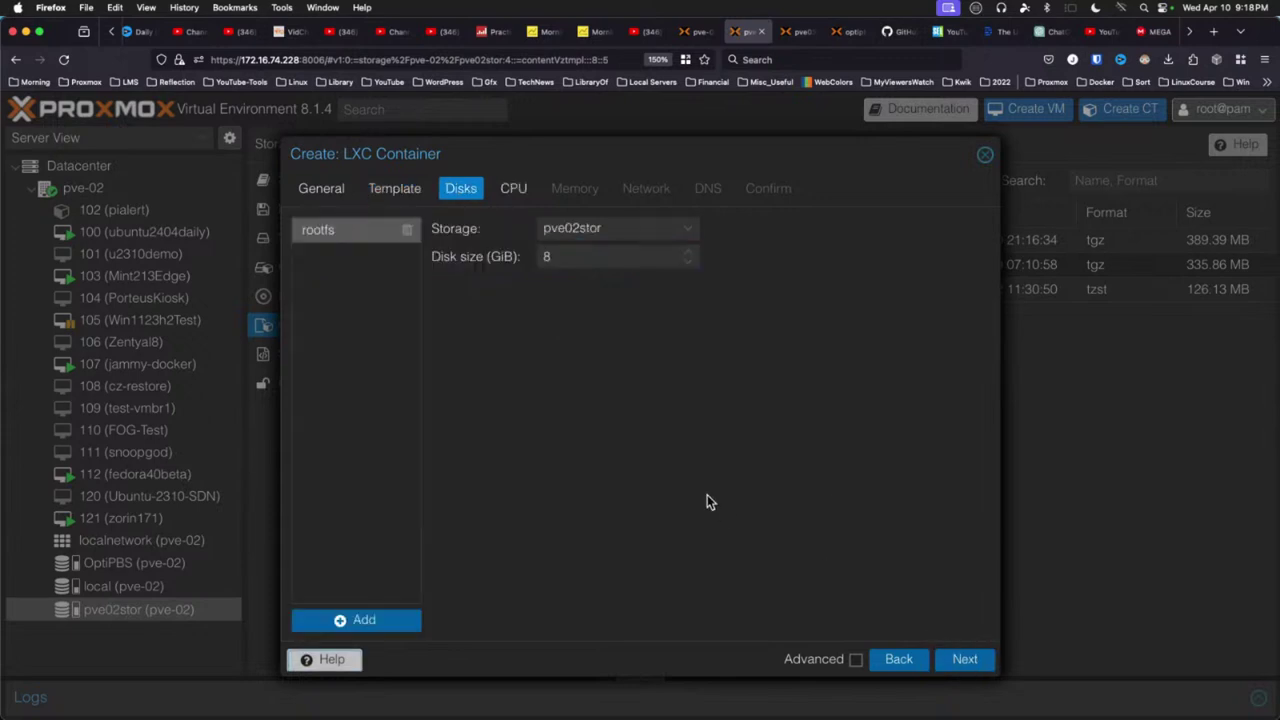
double_click(601, 258)
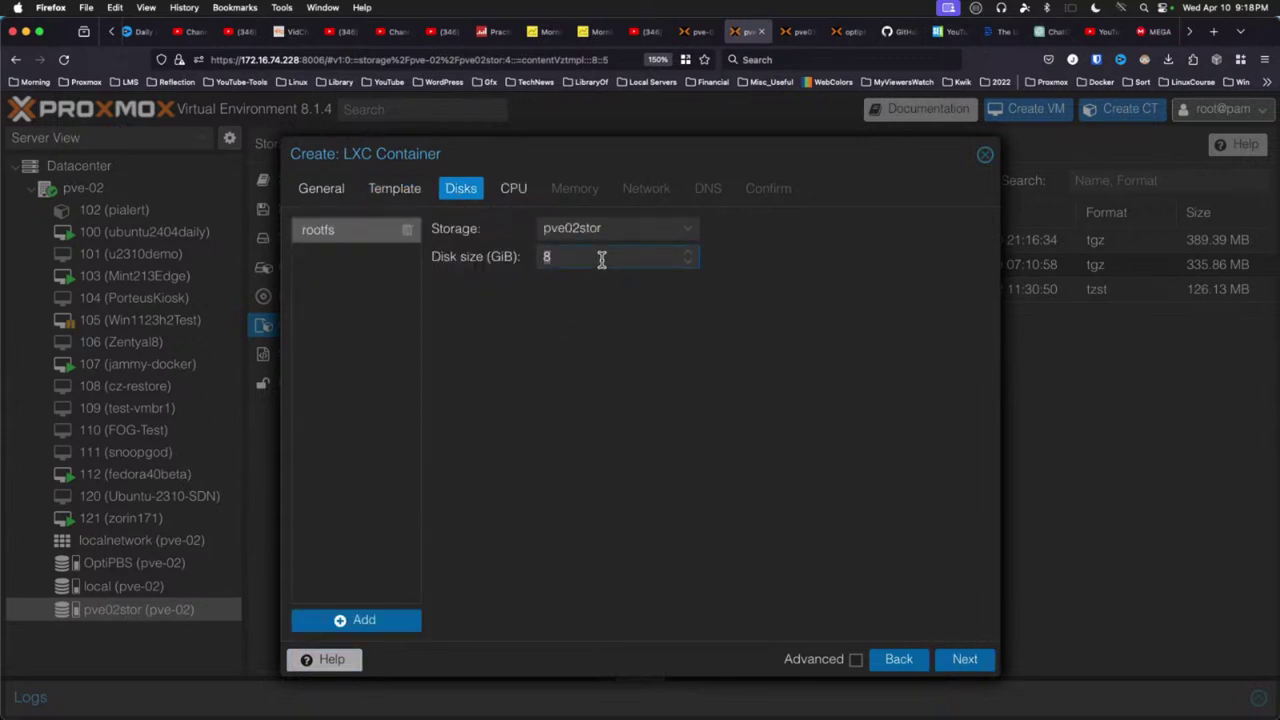
type("20")
Give the container 2 CPU cores and 2048 MiB of memory.
left_click(966, 664)
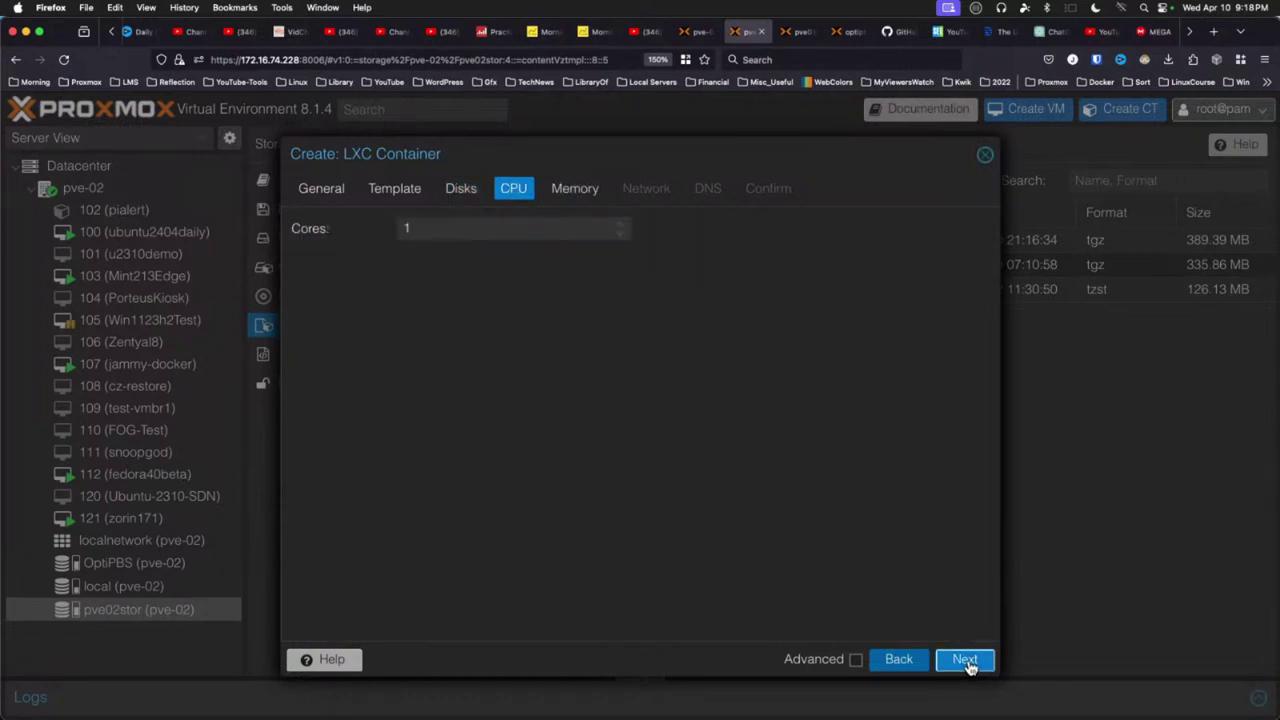
left_click(622, 225)
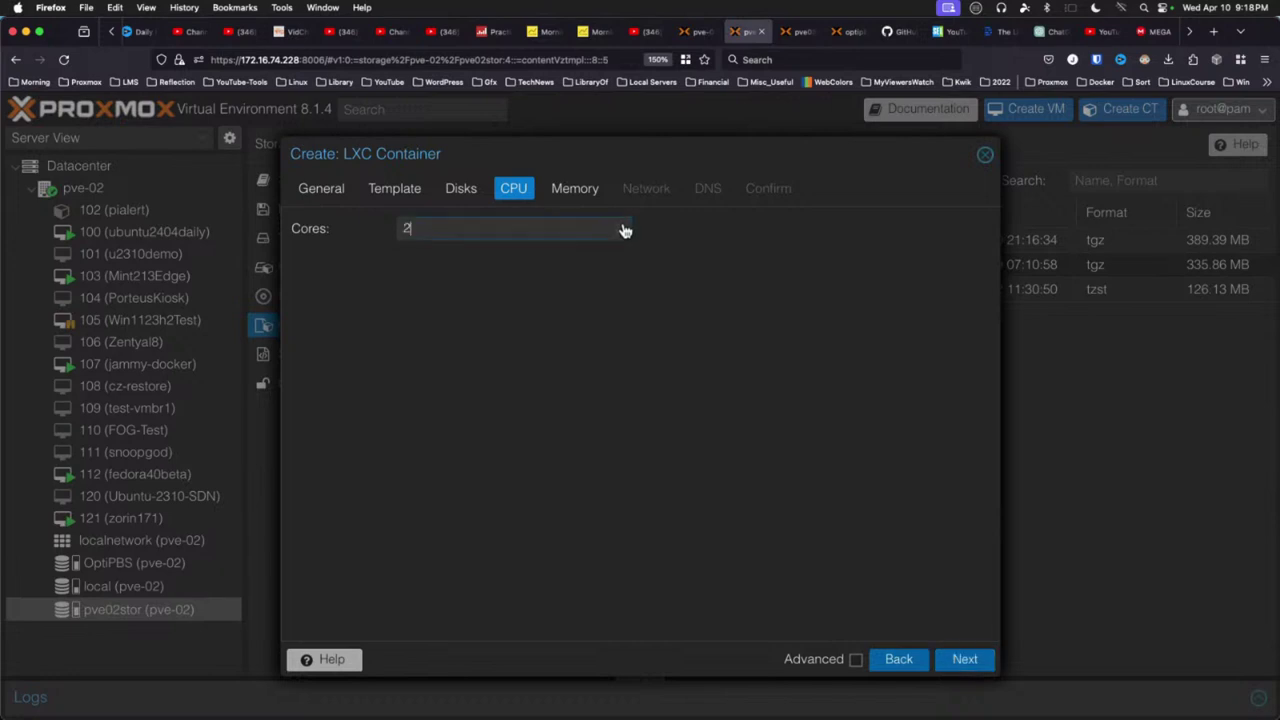
left_click(578, 190)
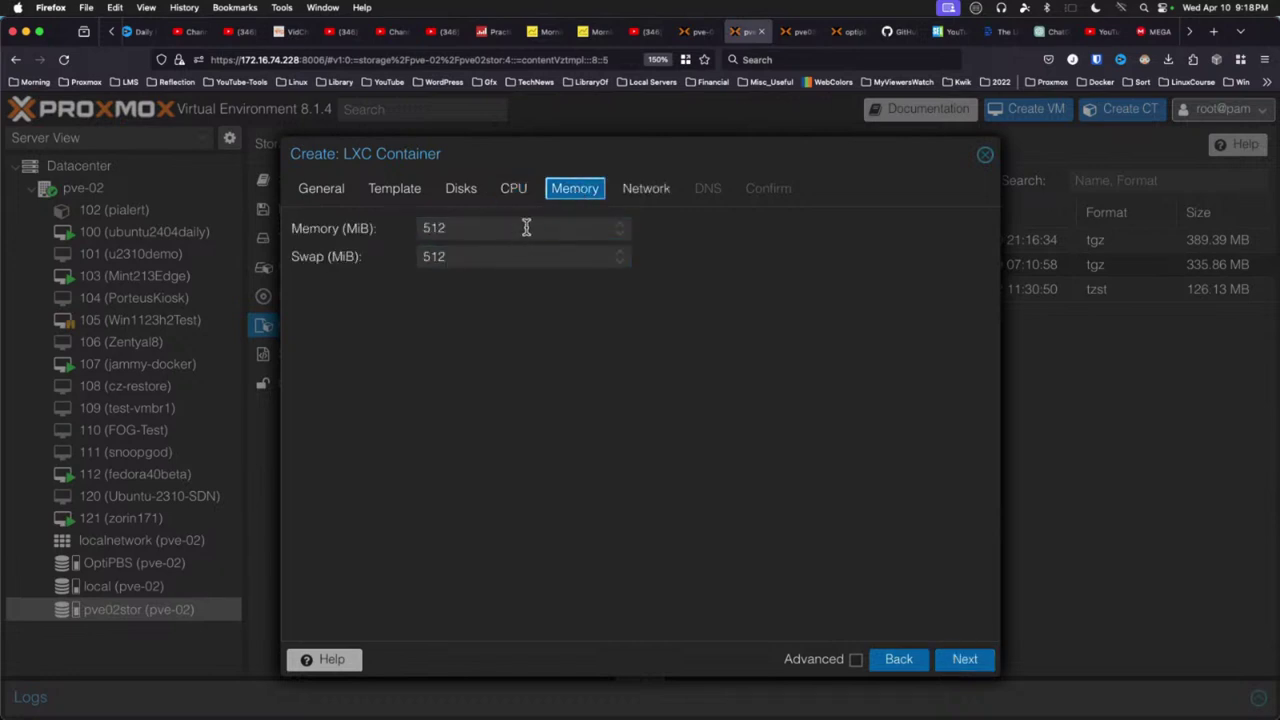
double_click(526, 228)
type("2048")
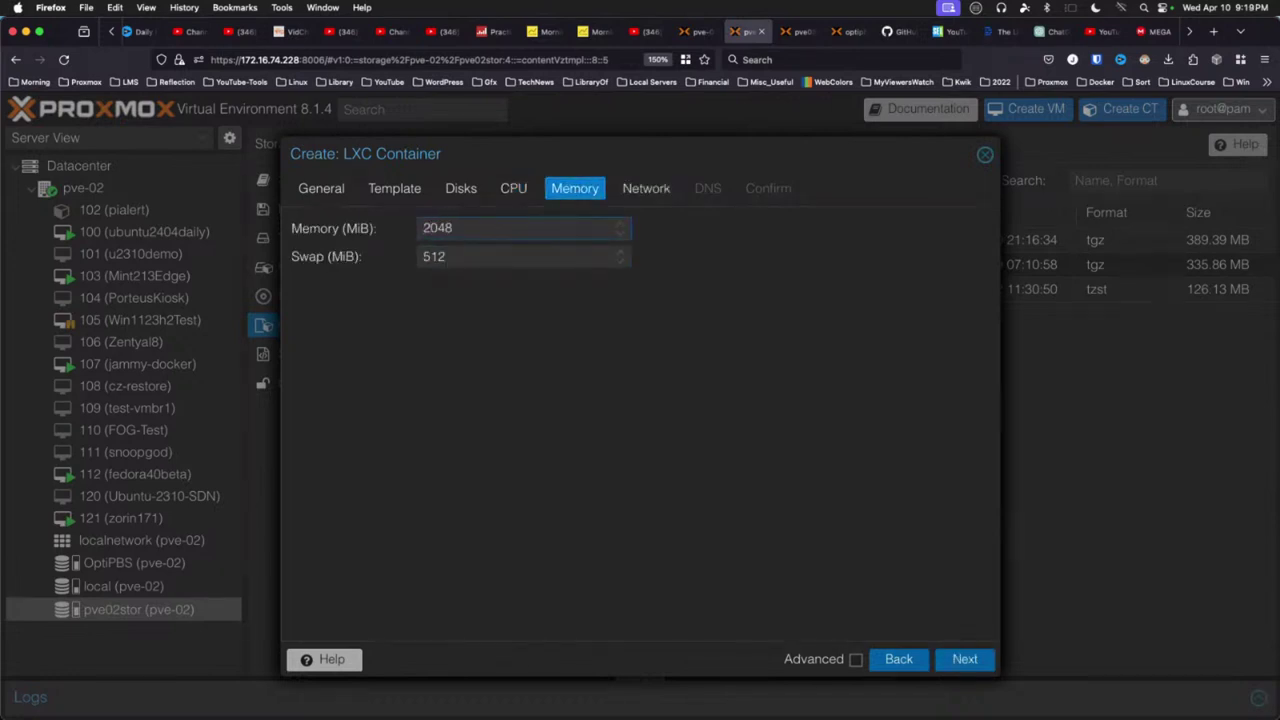
key("Tab")
Set IPv4 to DHCP and DNS server 172.16.74.1, then review the confirmation summary.
left_click(646, 190)
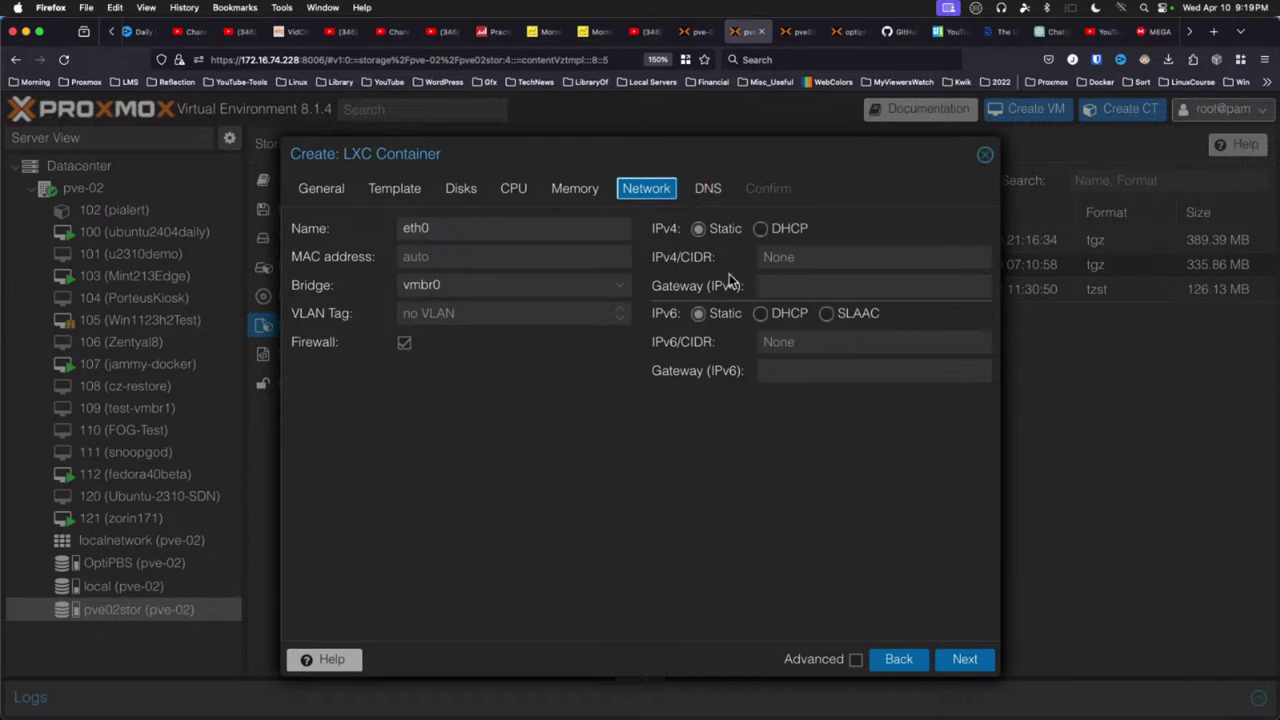
left_click(760, 229)
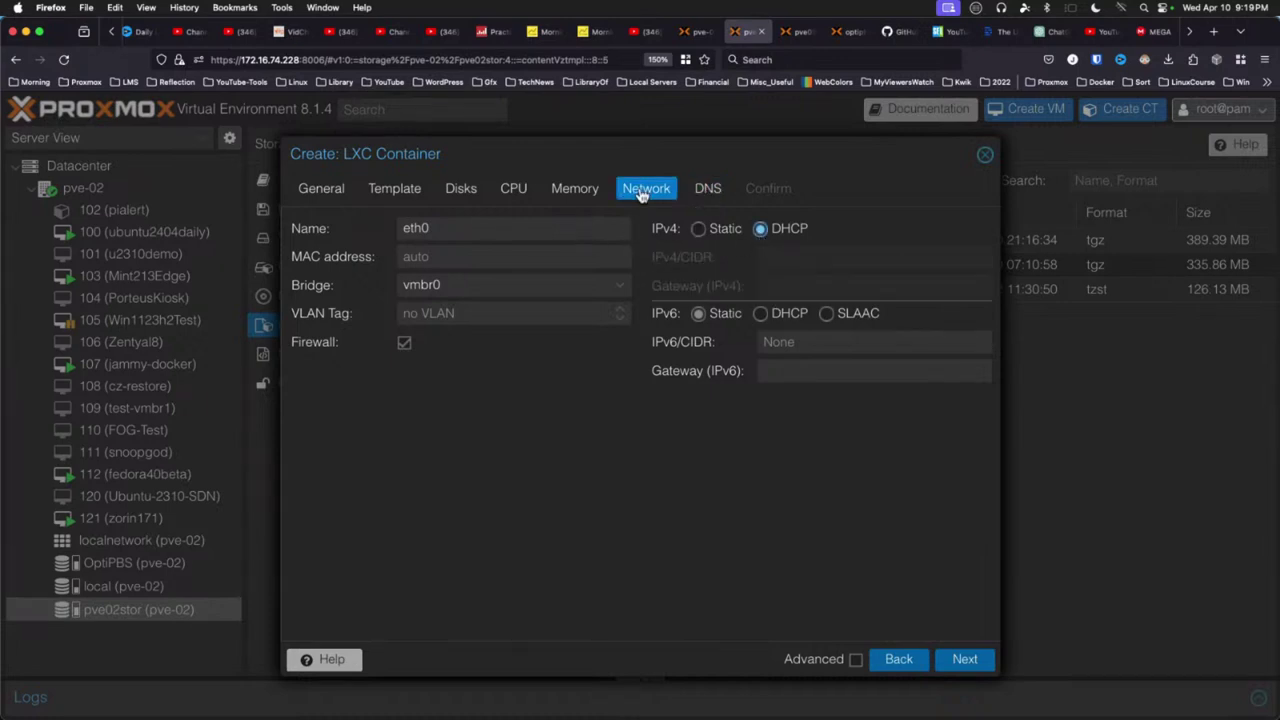
left_click(697, 197)
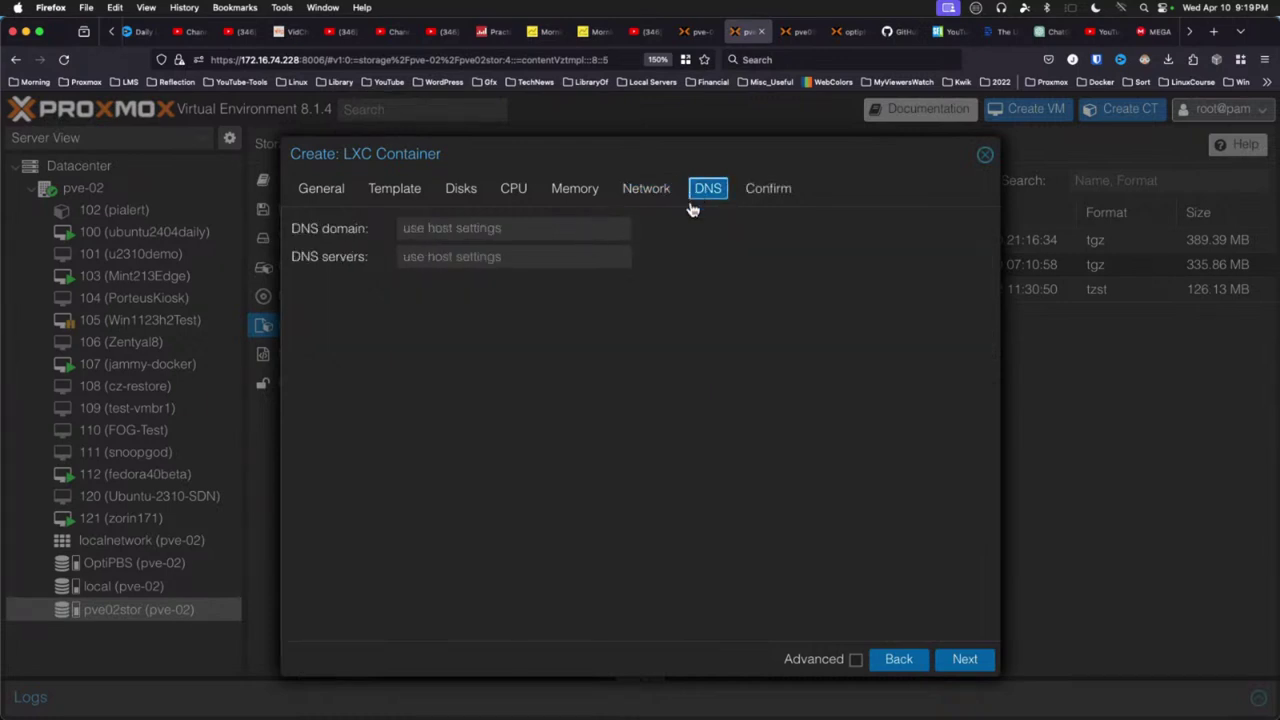
left_click(480, 257)
type("172.1")
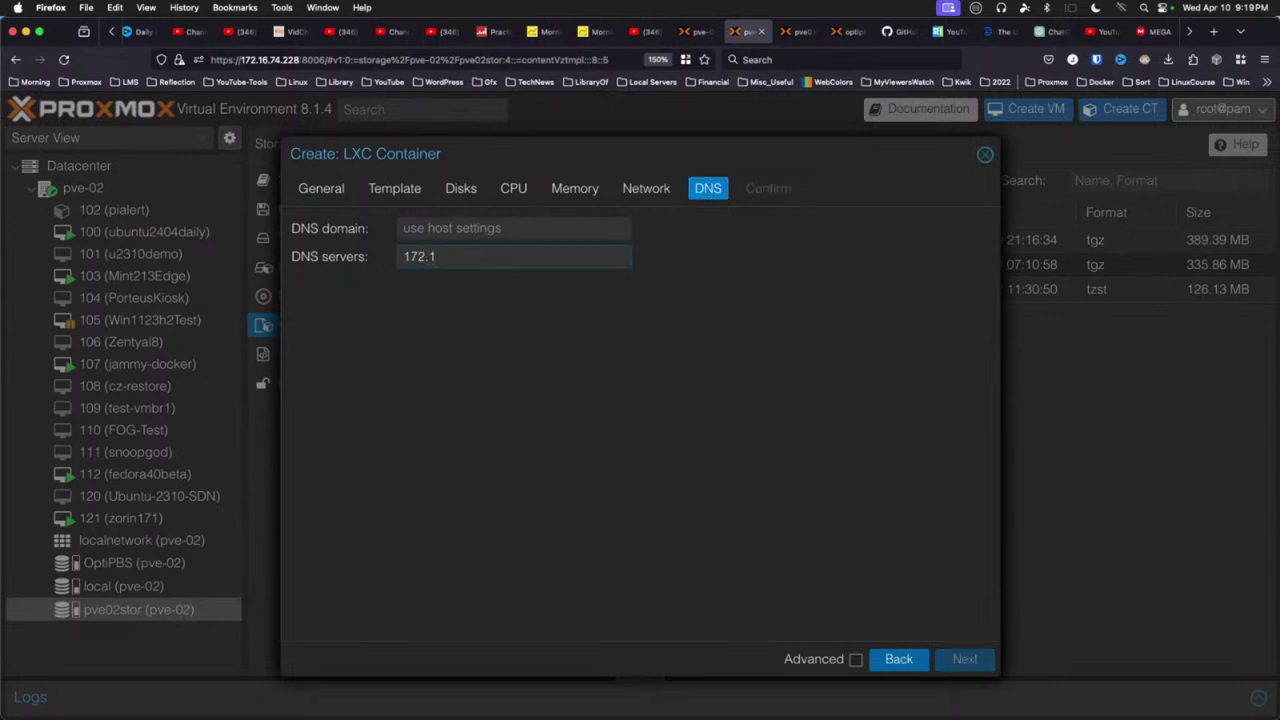
type("6.74.1")
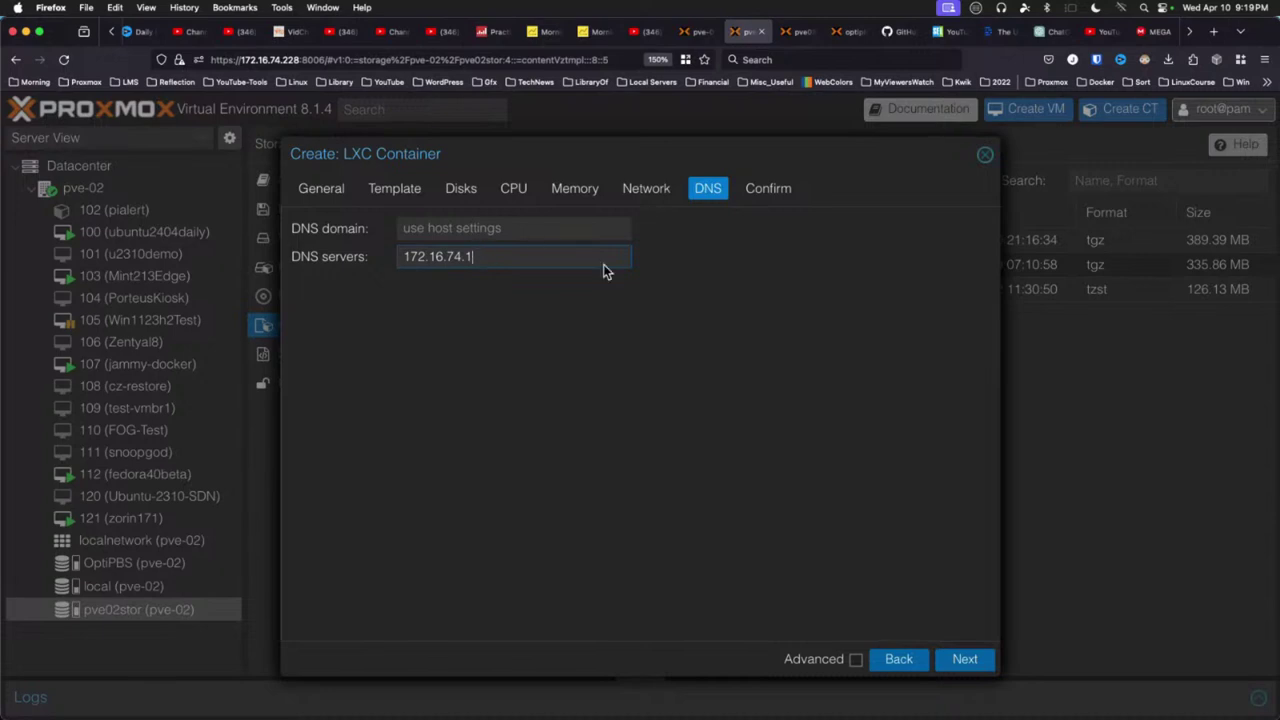
left_click(768, 188)
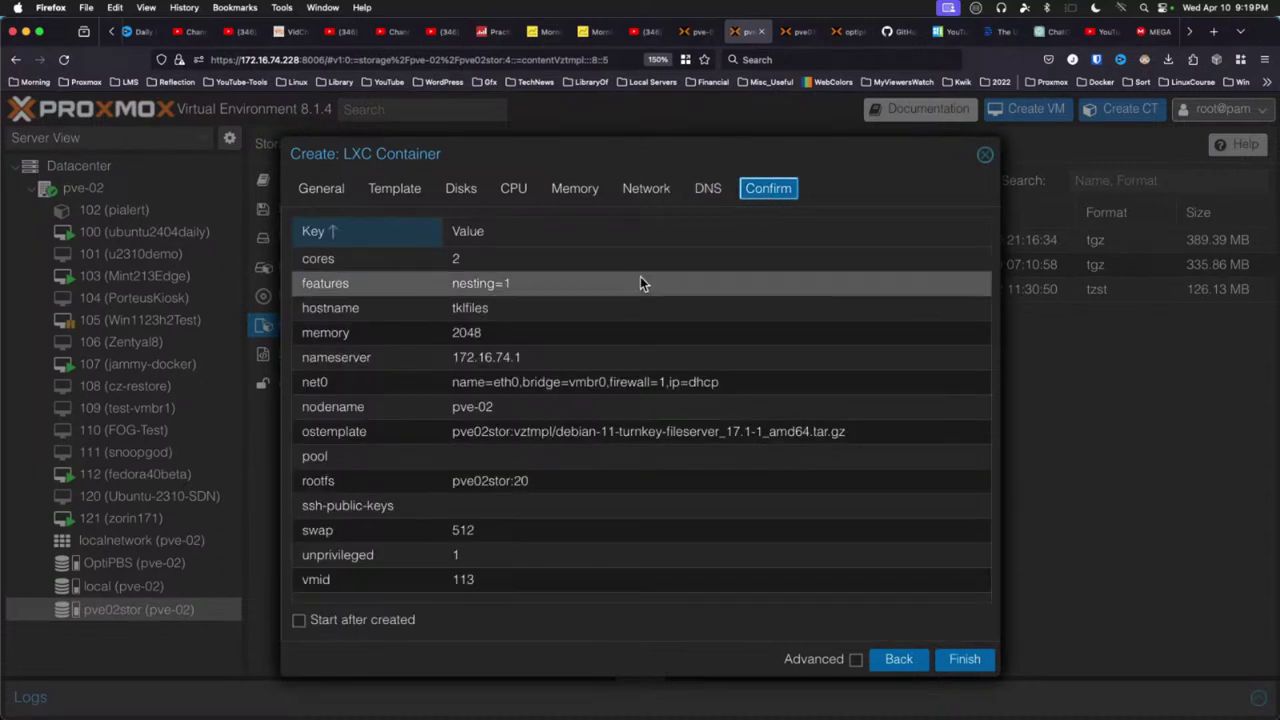
Enable Start after created, create container 113, close the TASK OK log, and view its summary.
left_click(331, 622)
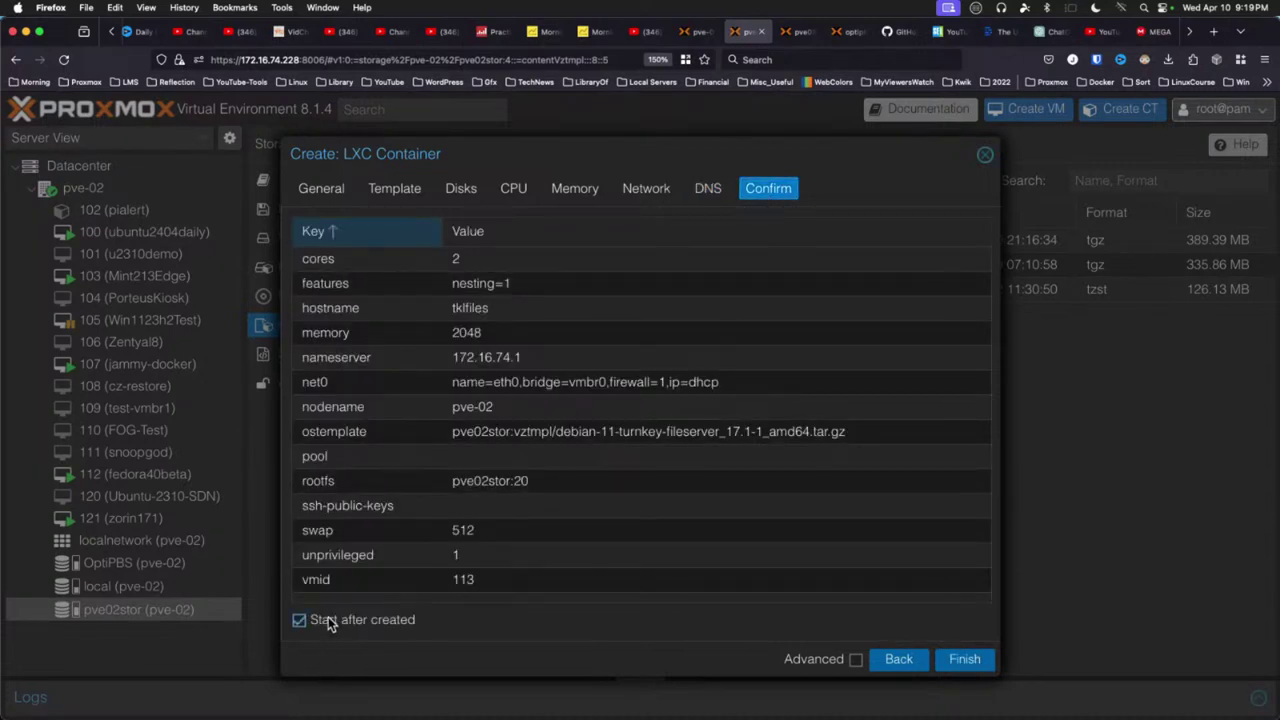
left_click(965, 658)
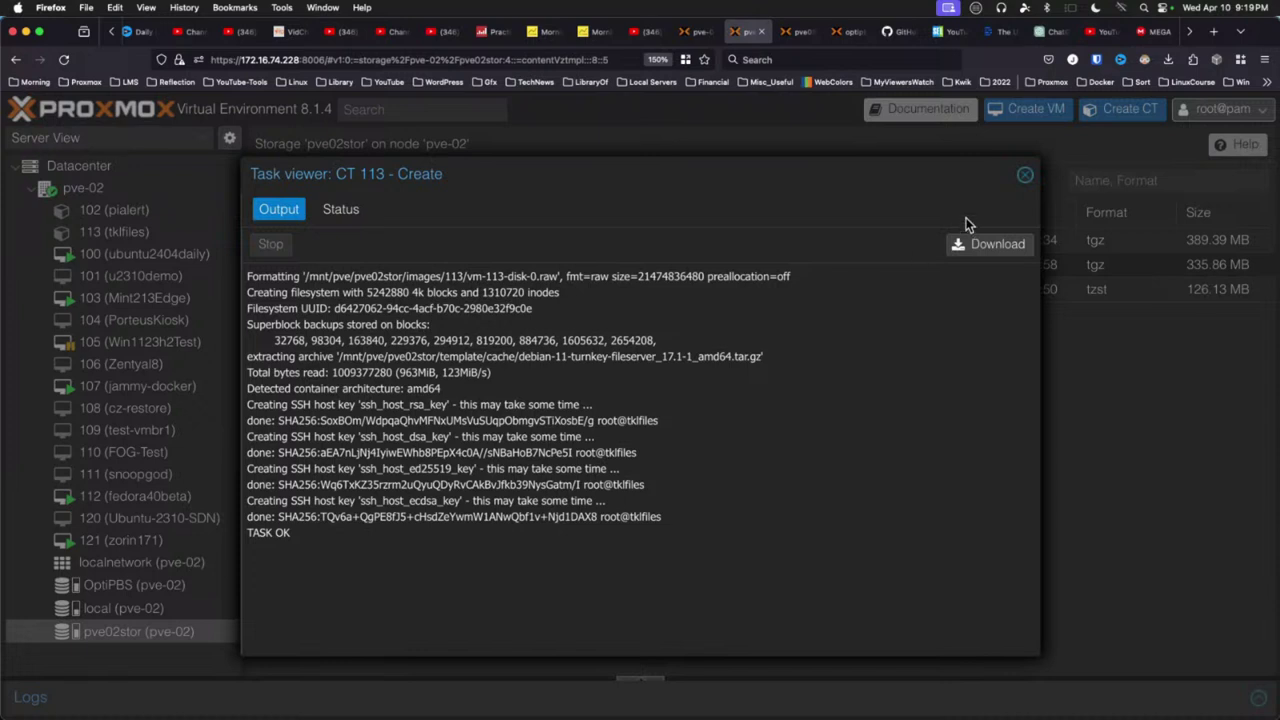
left_click(1025, 175)
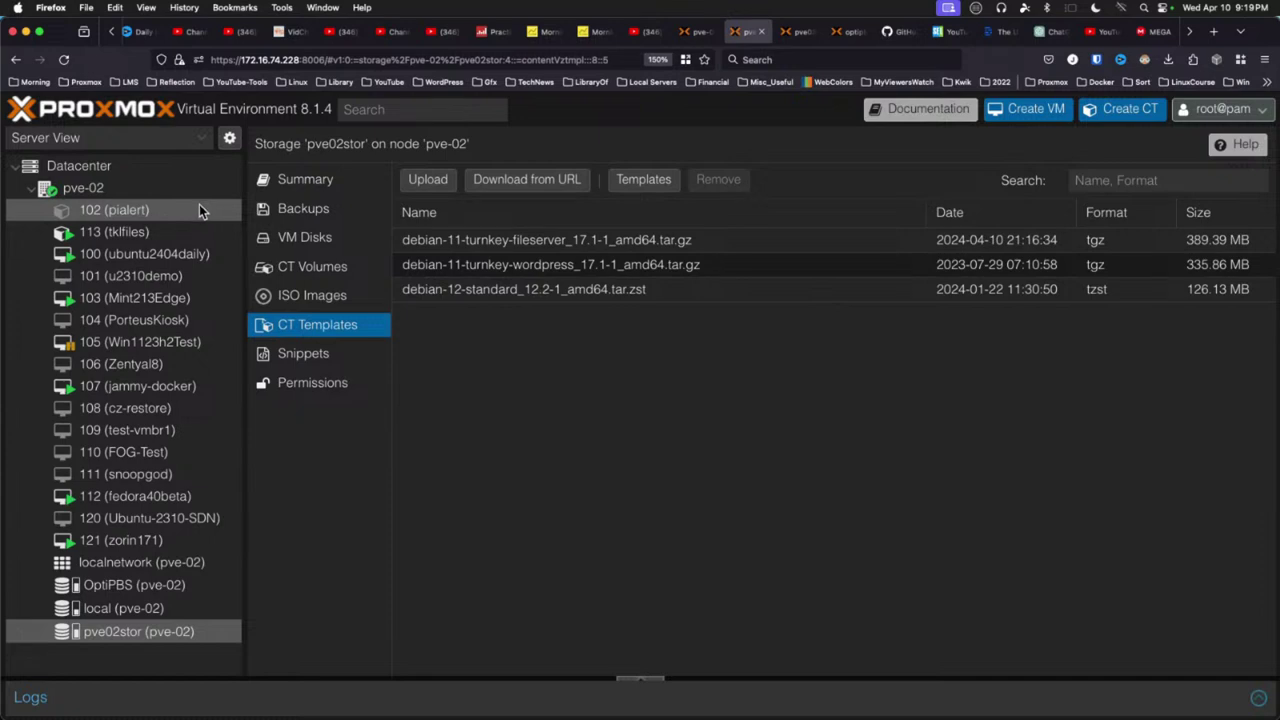
left_click(139, 232)
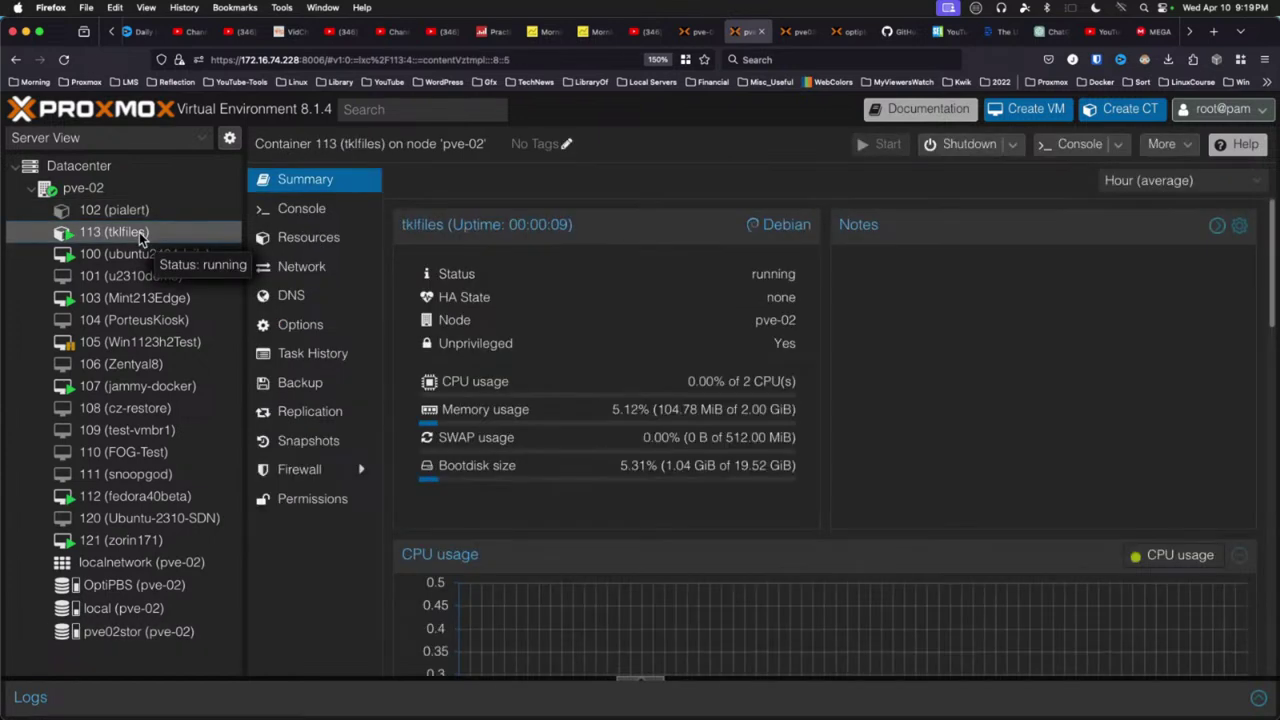
Open container 113's console and log in as root with its password.
left_click(322, 212)
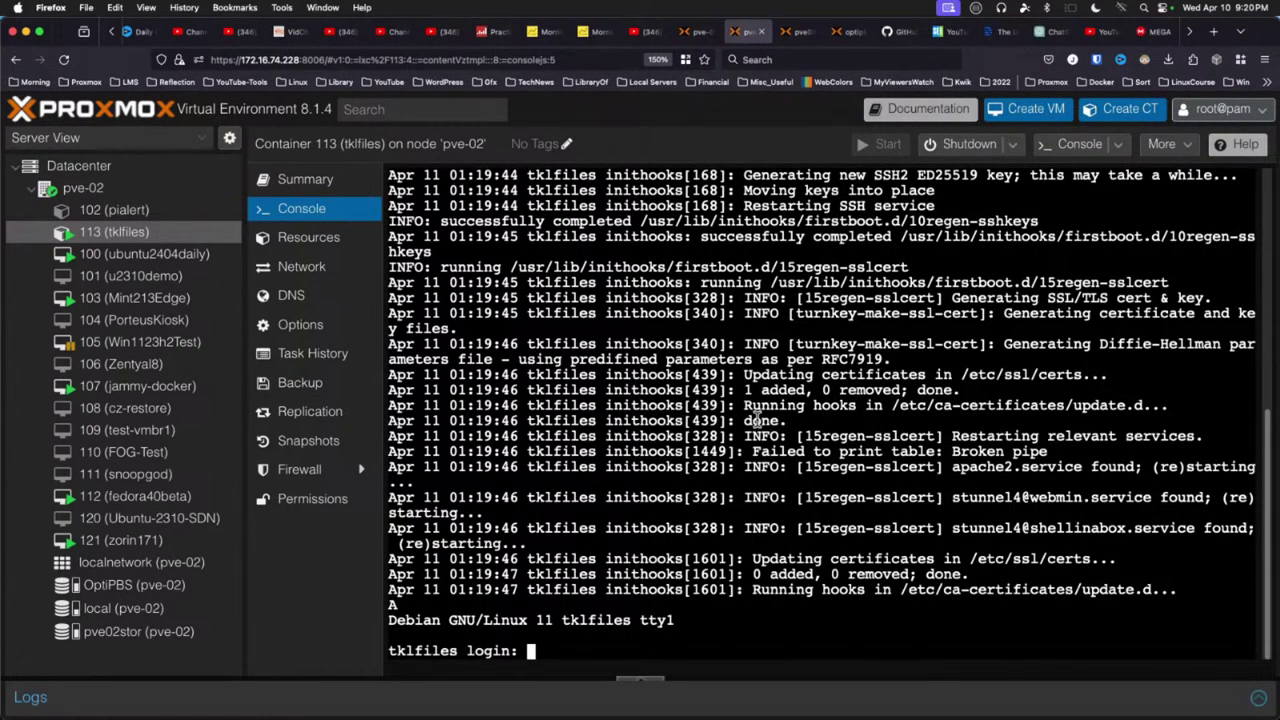
type("root")
key("Return")
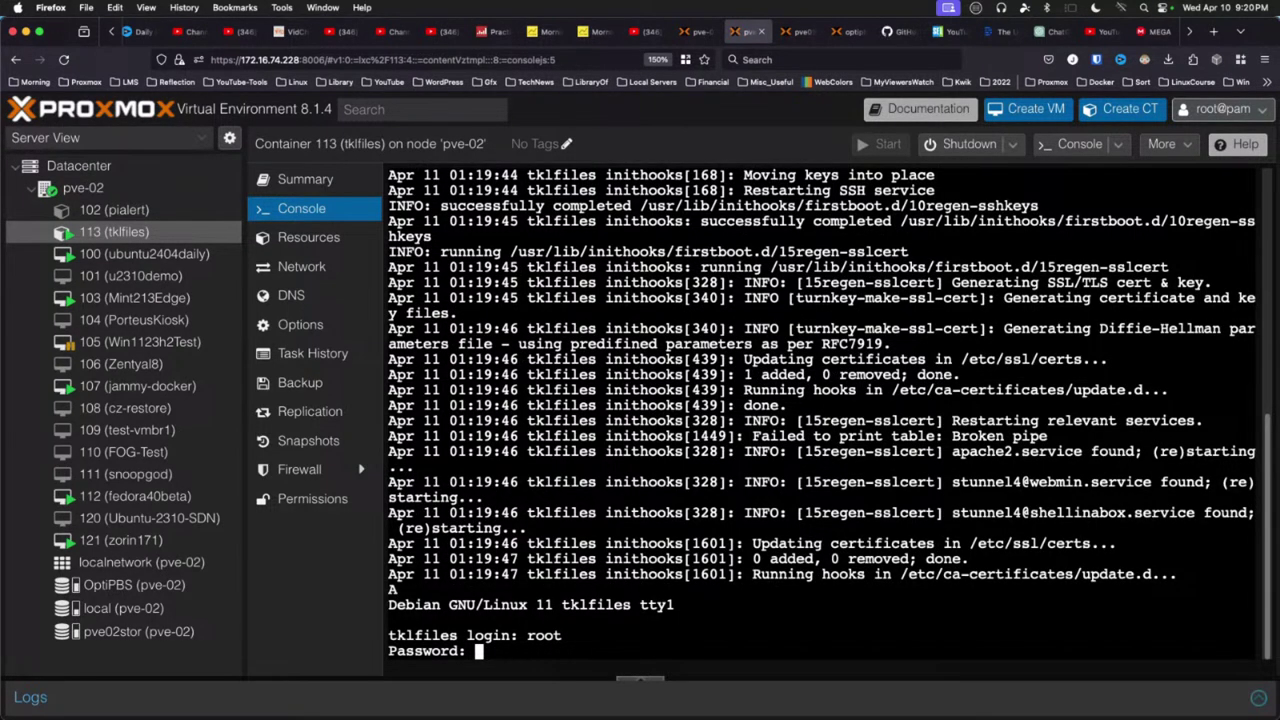
key("Return")
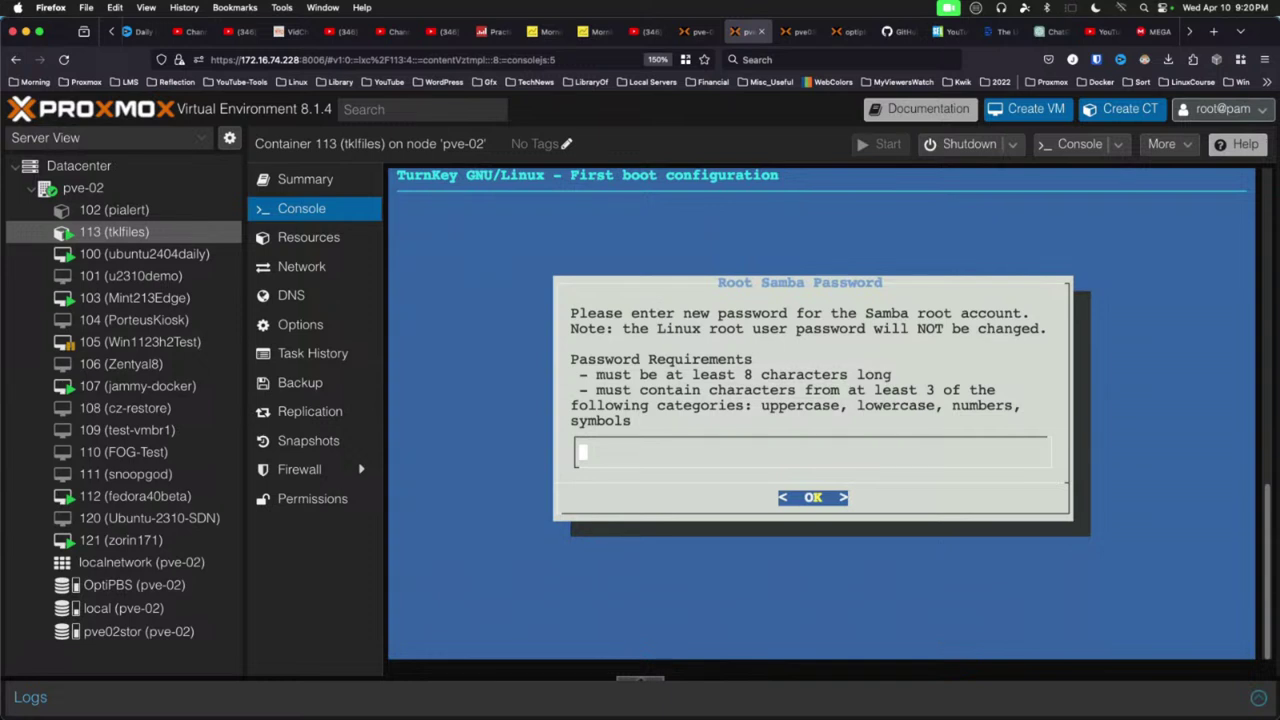
Enter and confirm the new Samba root password.
type("*********")
key("Return")
type("******")
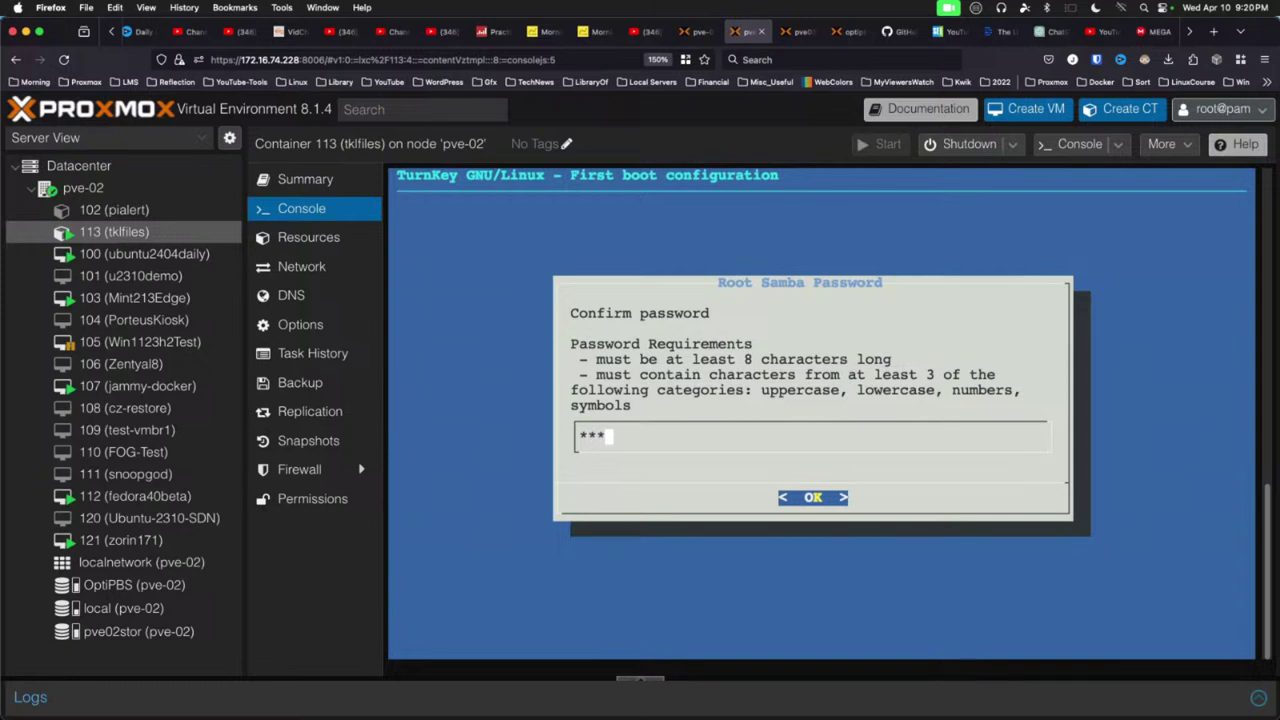
type("***")
key("Return")
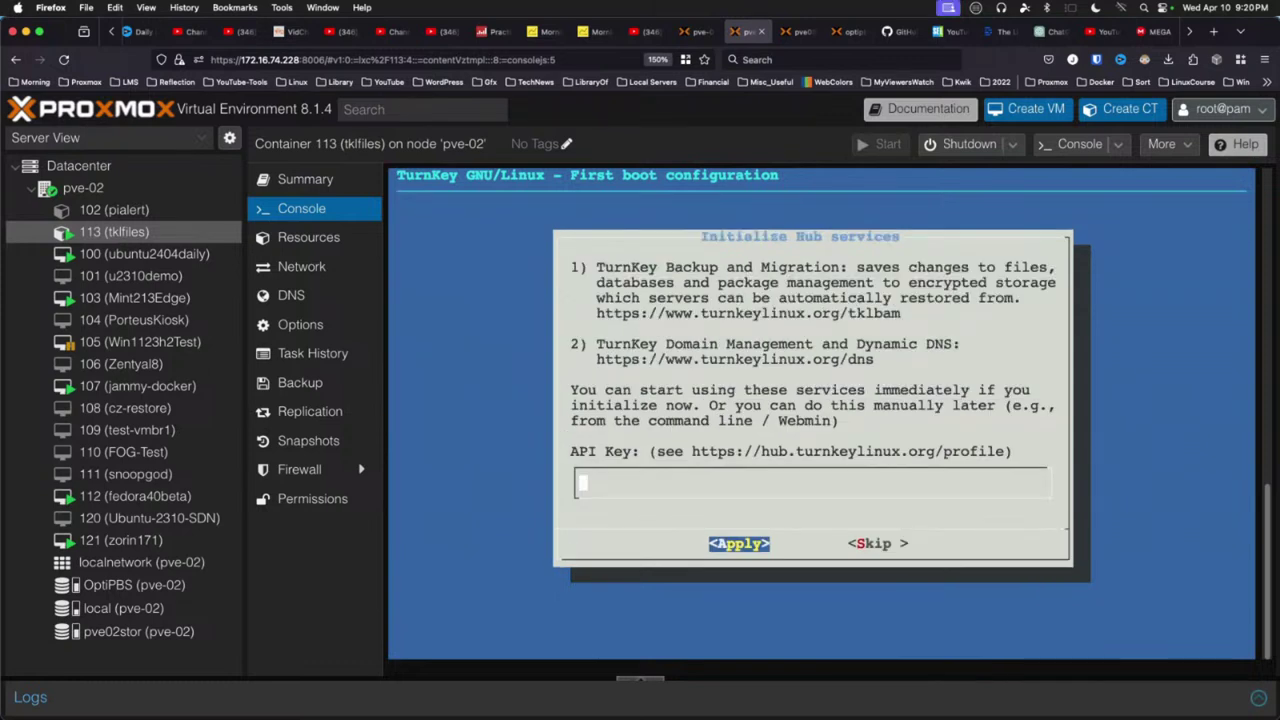
Skip Hub services and security notifications, install security updates, and reboot the container.
key("Tab")
key("Tab")
key("Return")
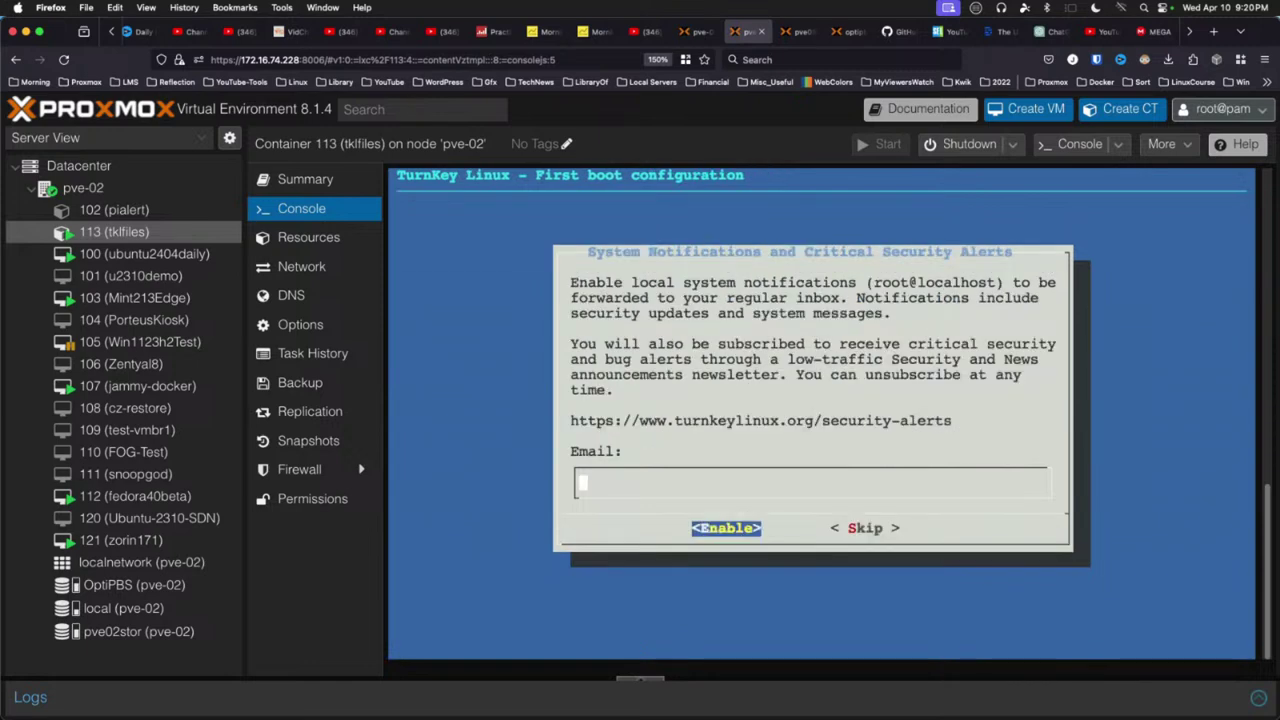
key("Tab")
key("Tab")
key("Return")
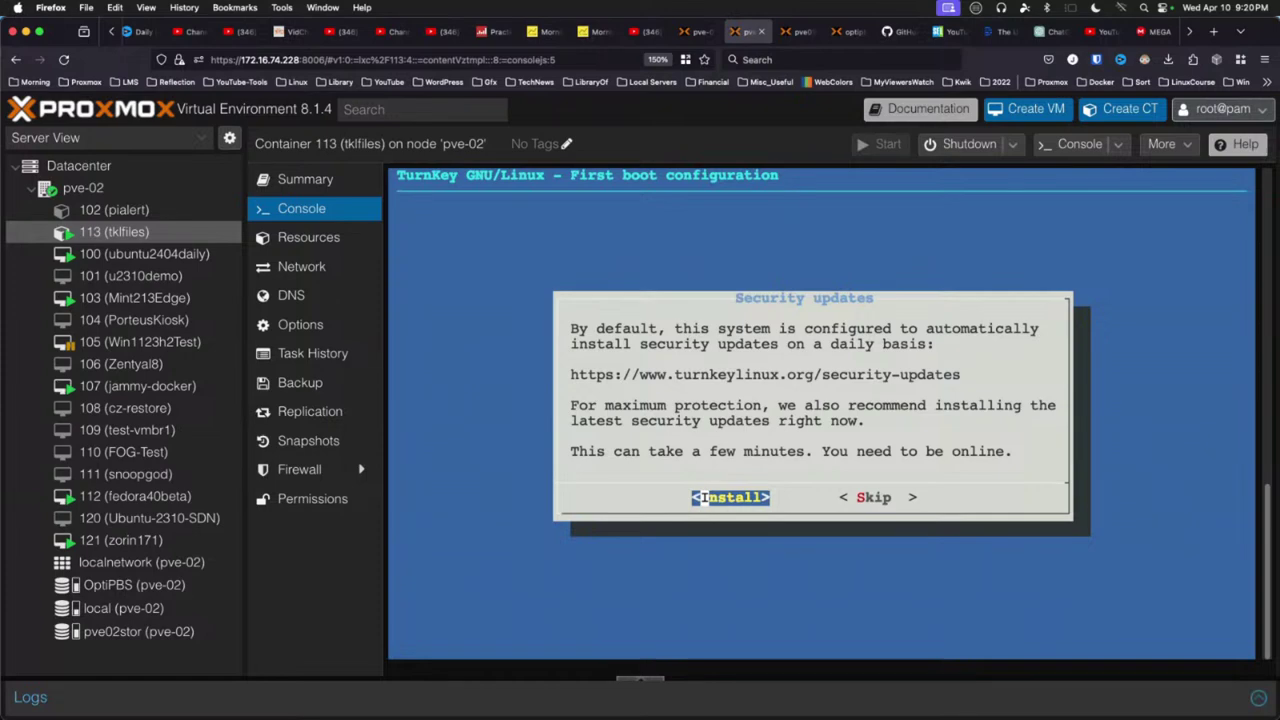
key("Return")
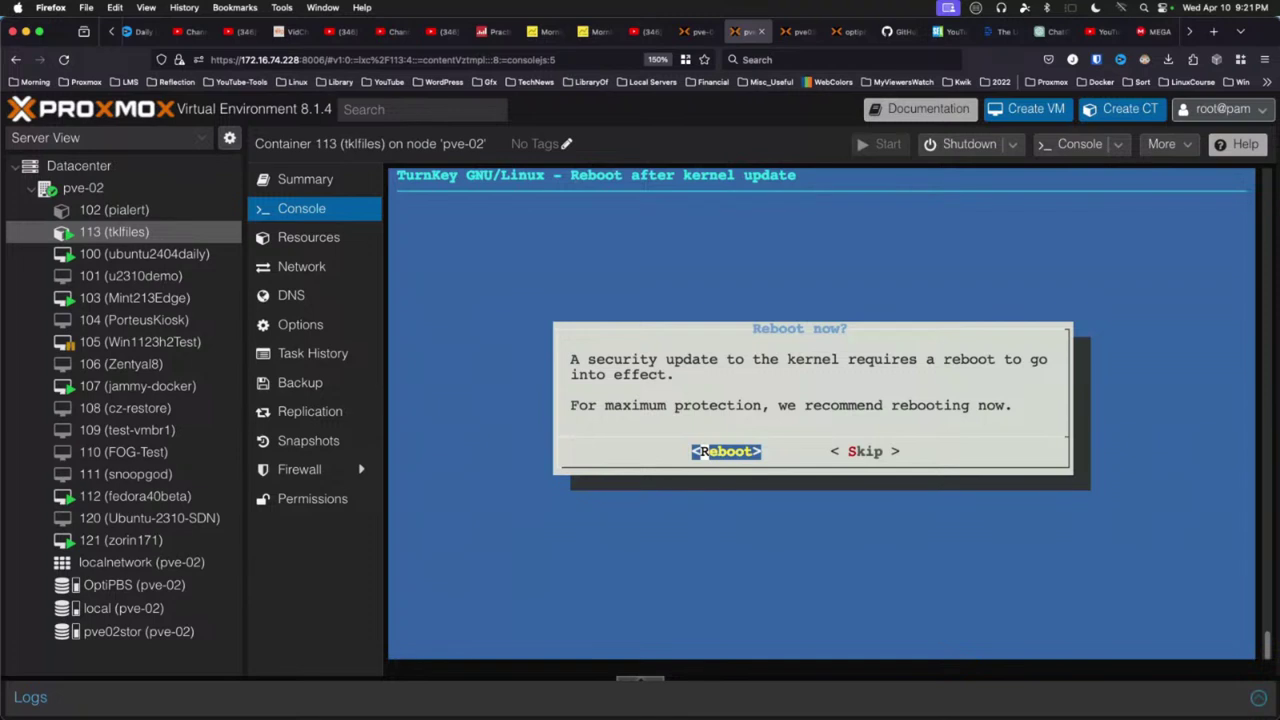
key("Return")
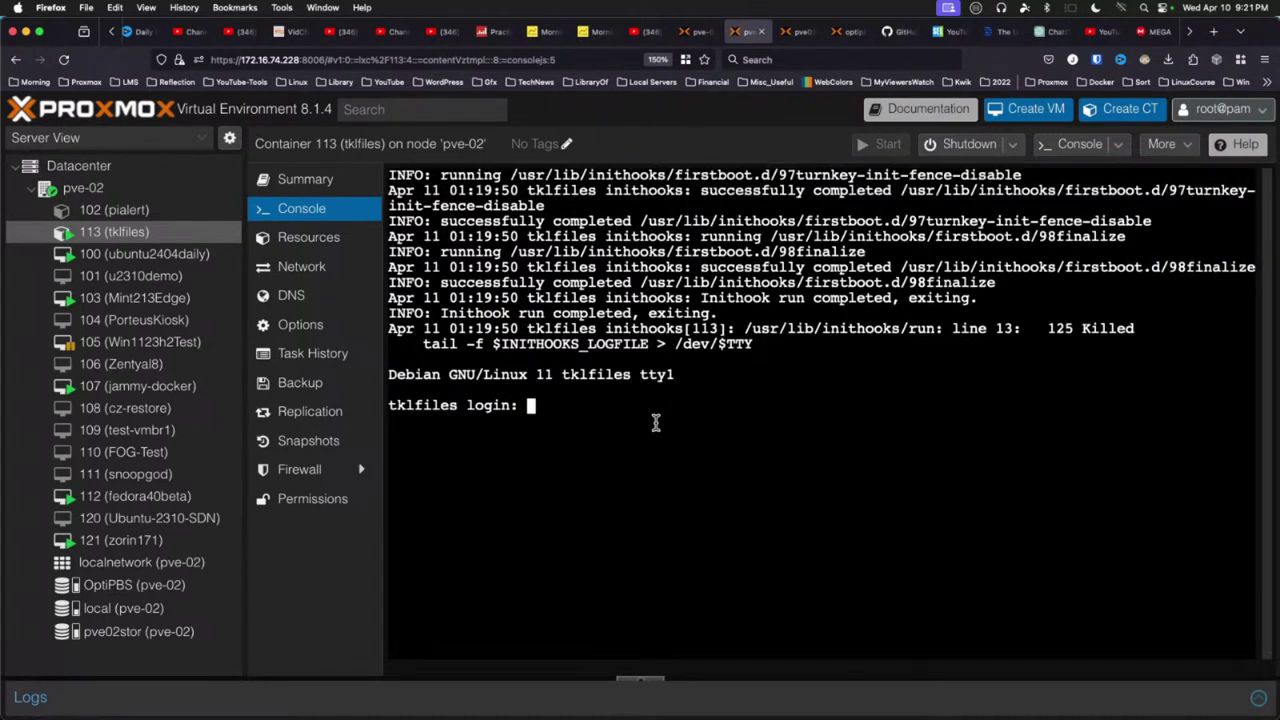
Log in to the rebooted tklfiles console as root.
type("root")
key("BackSpace")
key("Return")
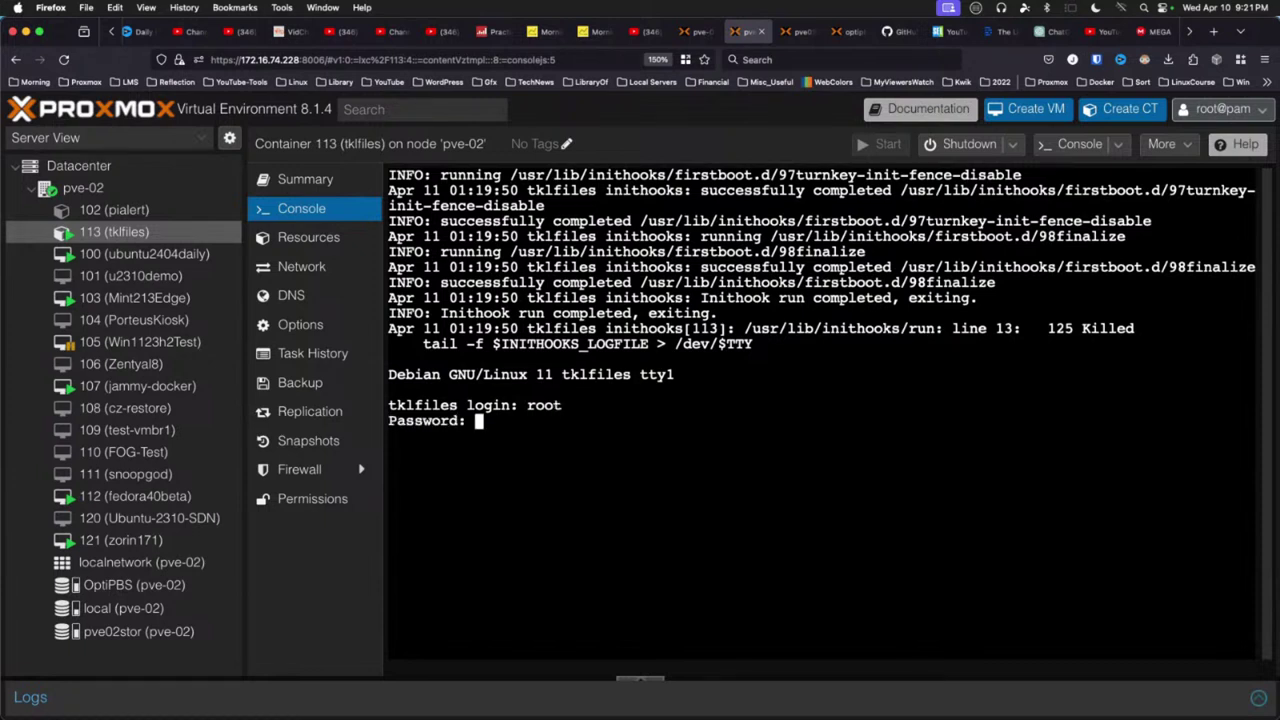
key("Return")
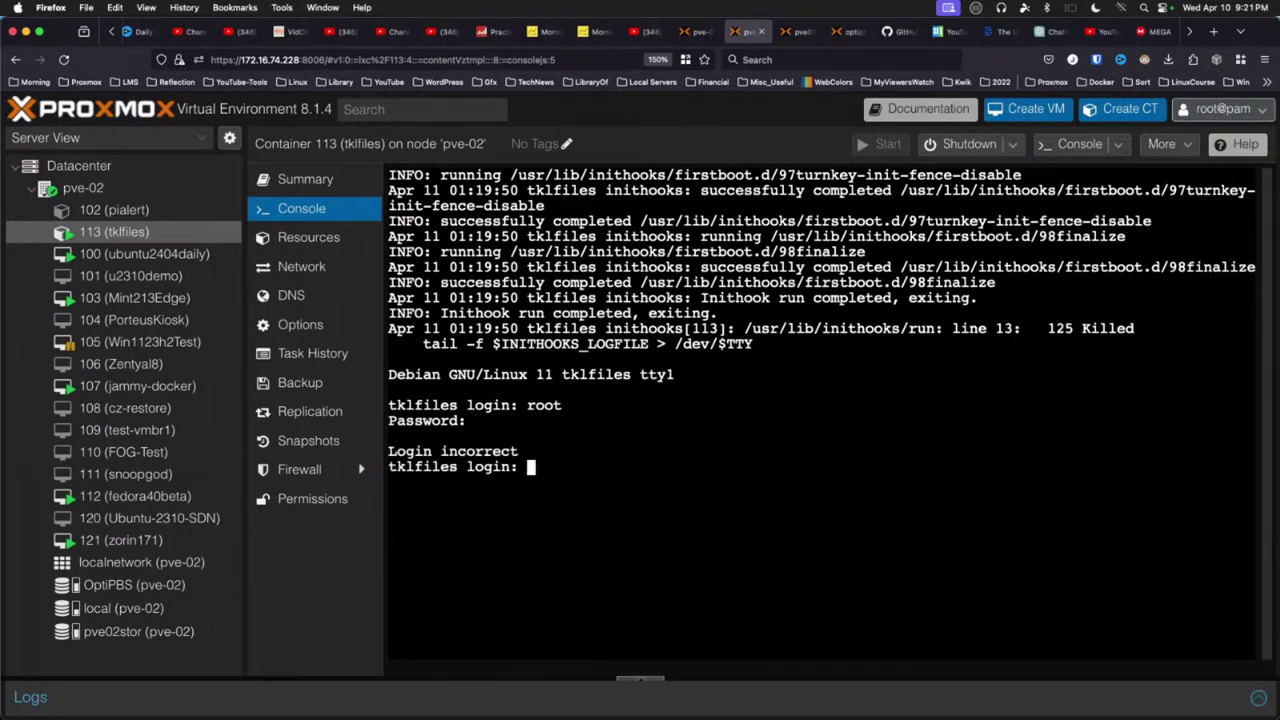
type("root")
key("Return")
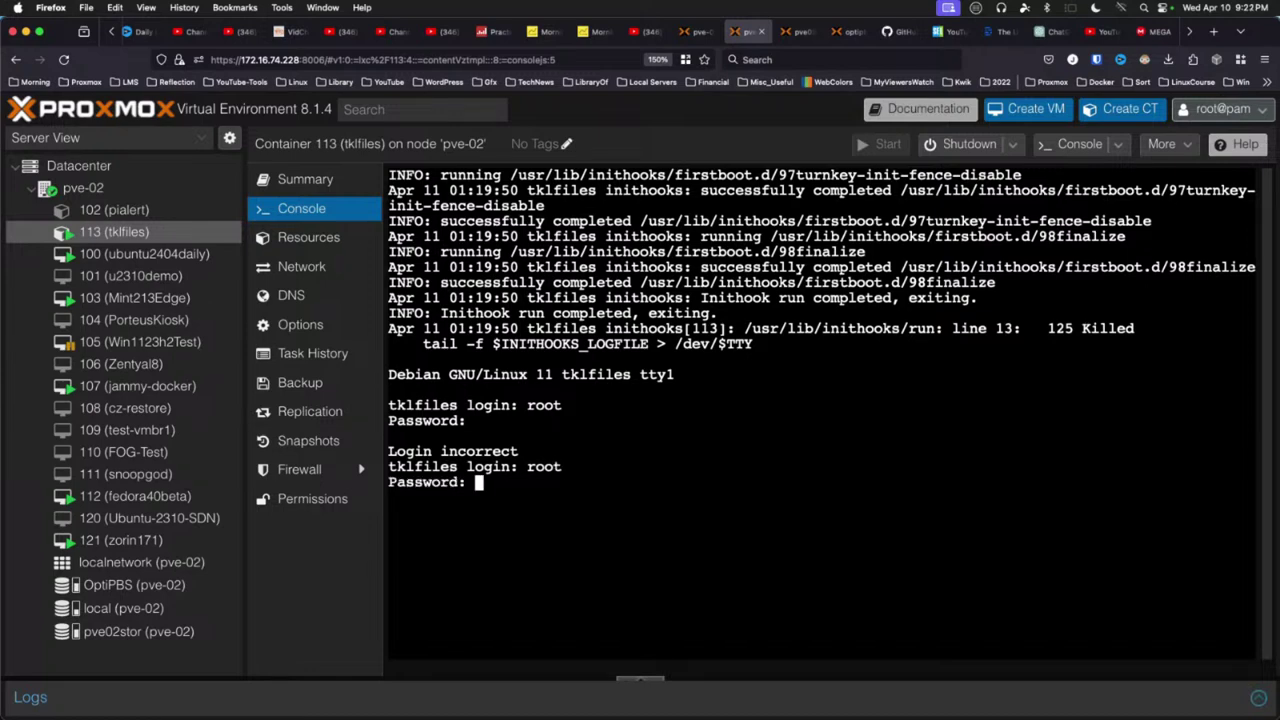
key("Return")
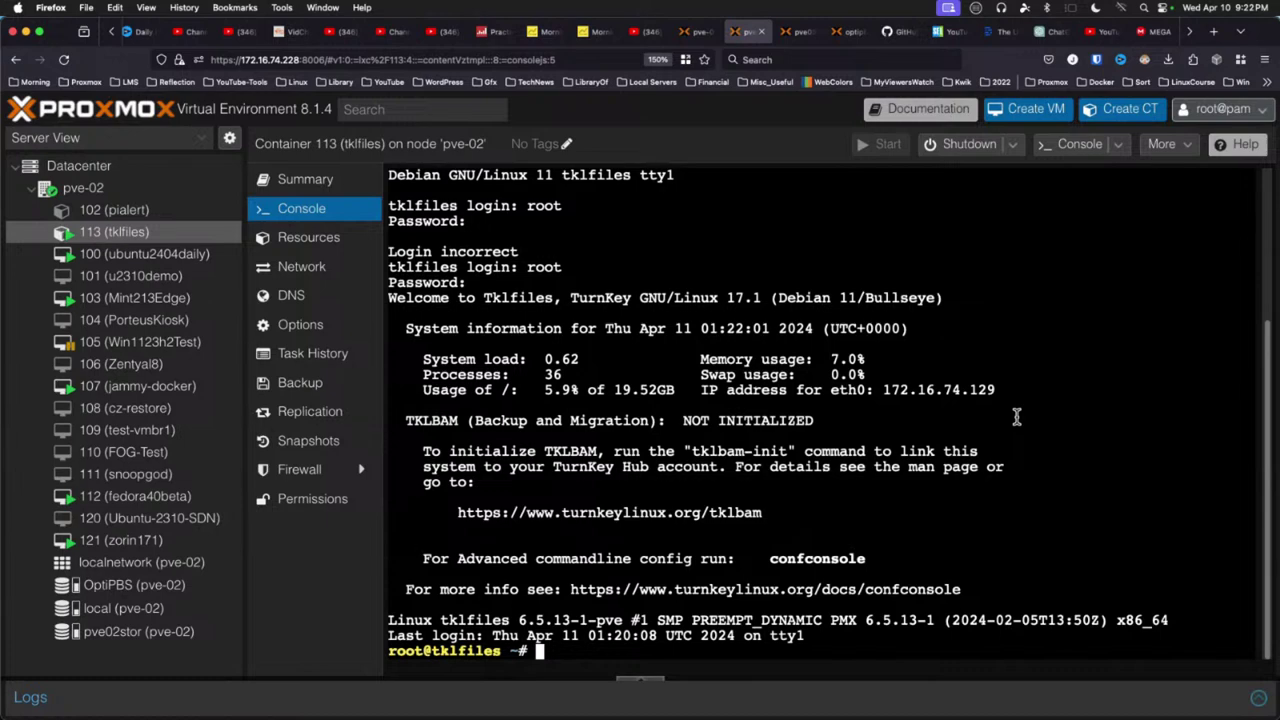
Run ip a, copy the address 172.16.74.129, and paste it into a new browser window.
type("ip a")
key("Return")
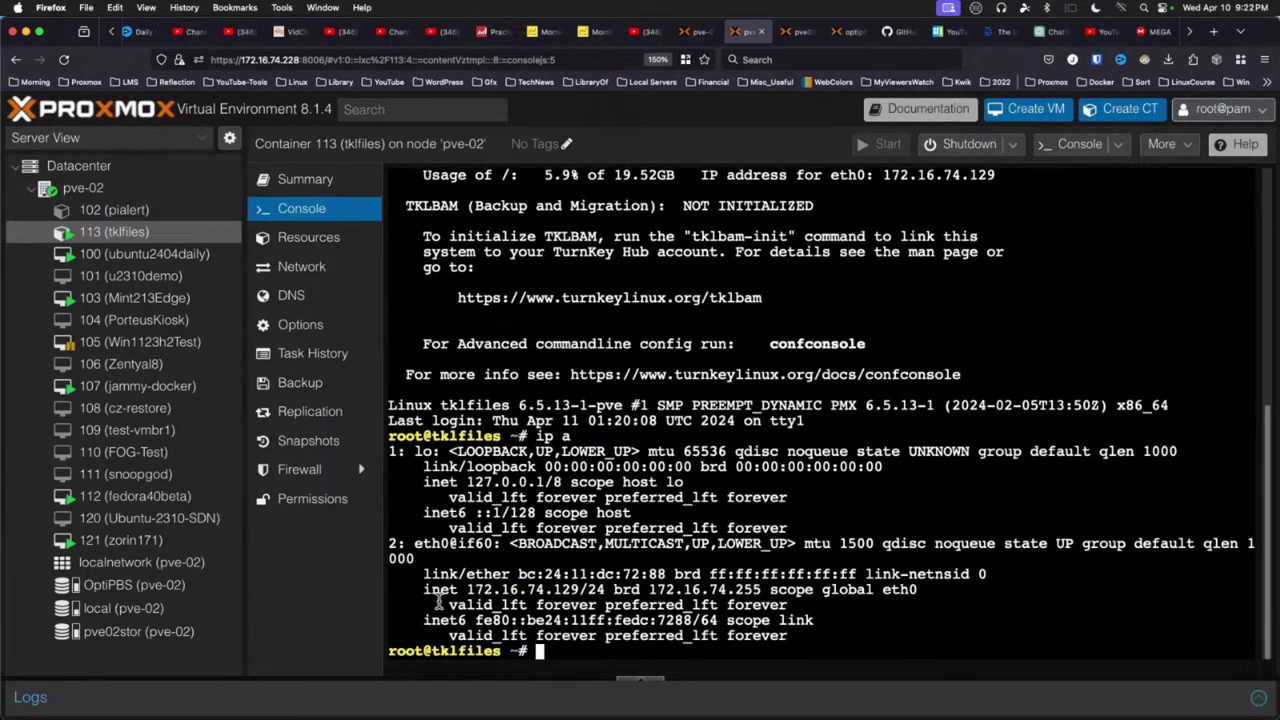
left_click_drag(466, 589, 575, 590)
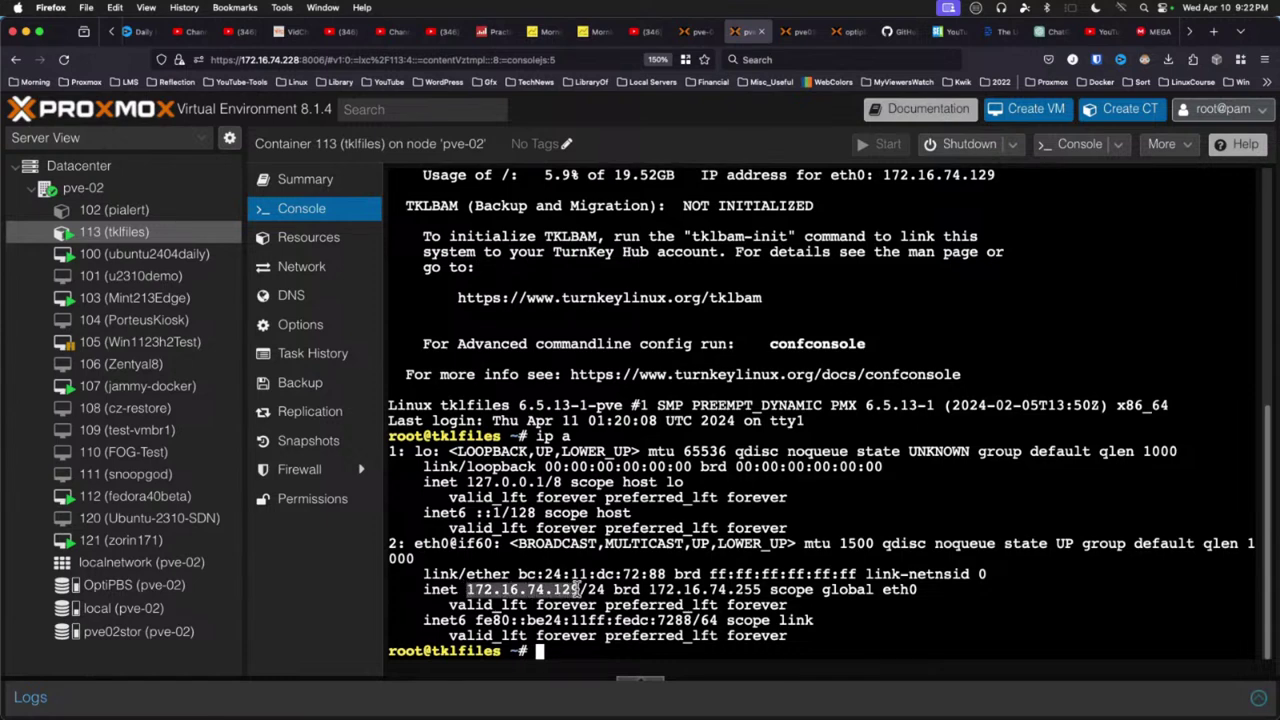
key("super+c")
key("super+n")
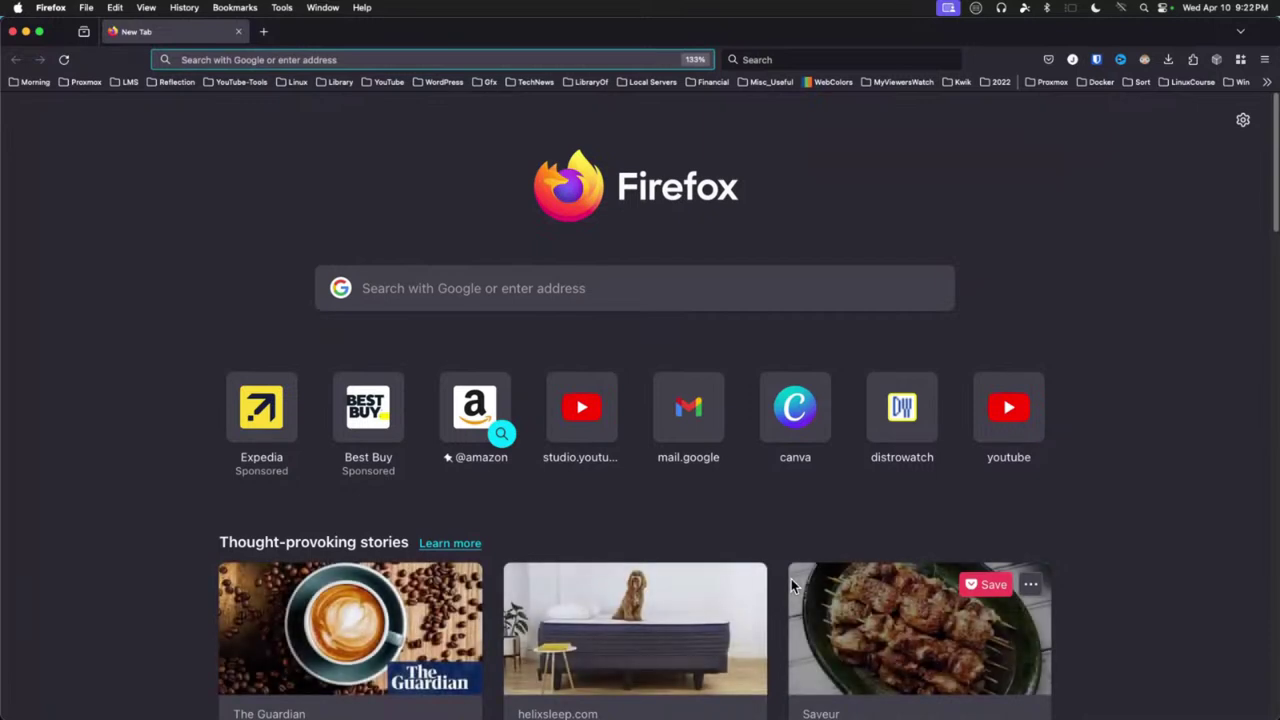
key("super+v")
Load 172.16.74.129 at 150% zoom, try Samba conf, and go back from the security warning.
key("Return")
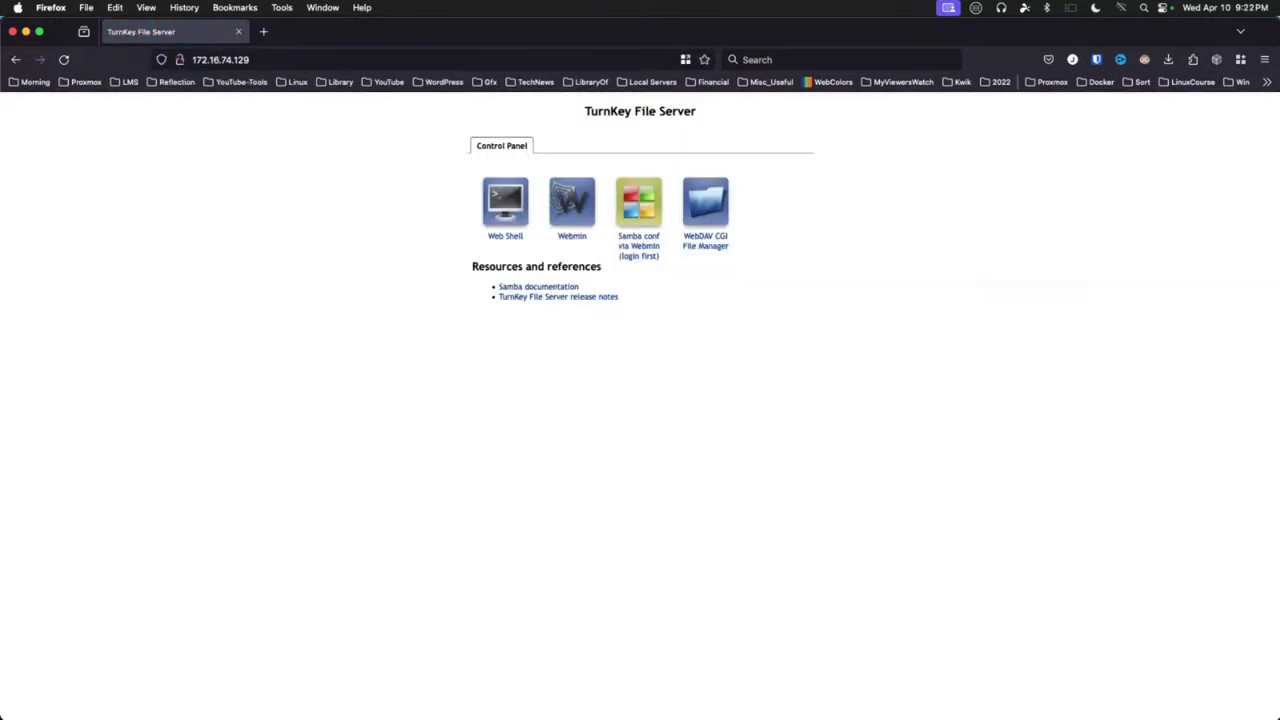
key("super+equal")
key("super+equal")
key("super+equal")
key("super+equal")
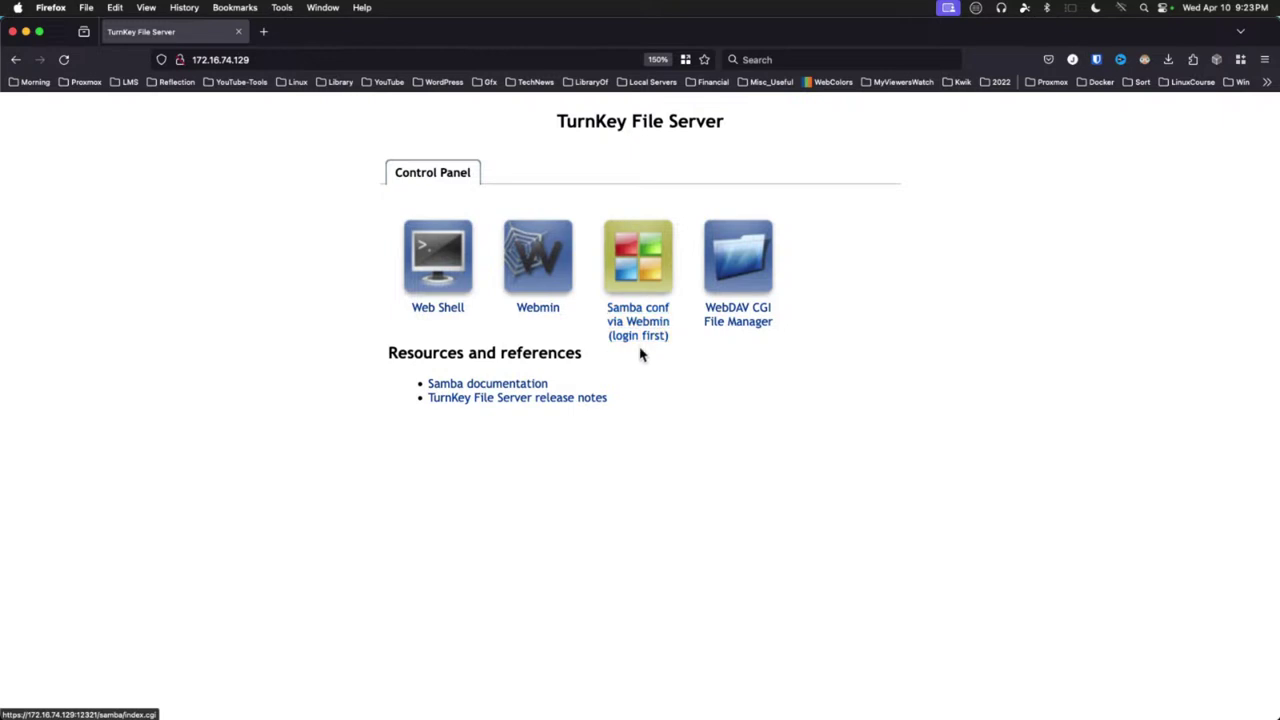
left_click(649, 336)
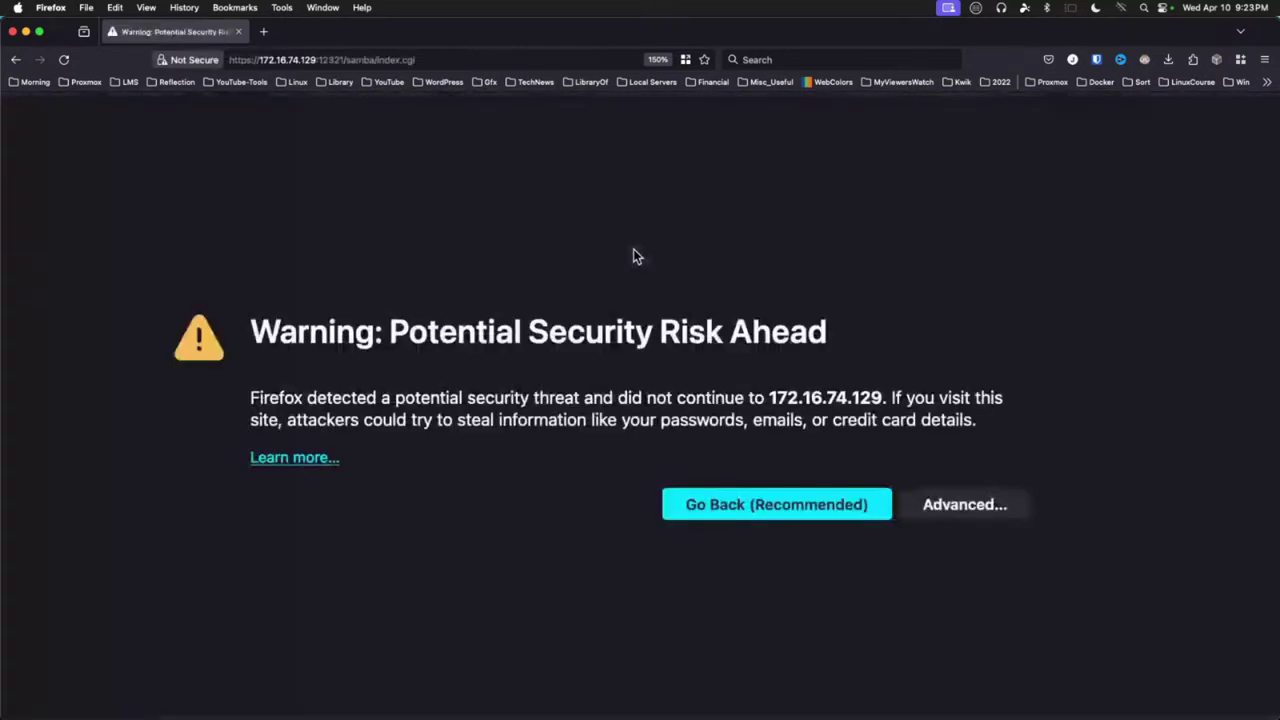
left_click(793, 512)
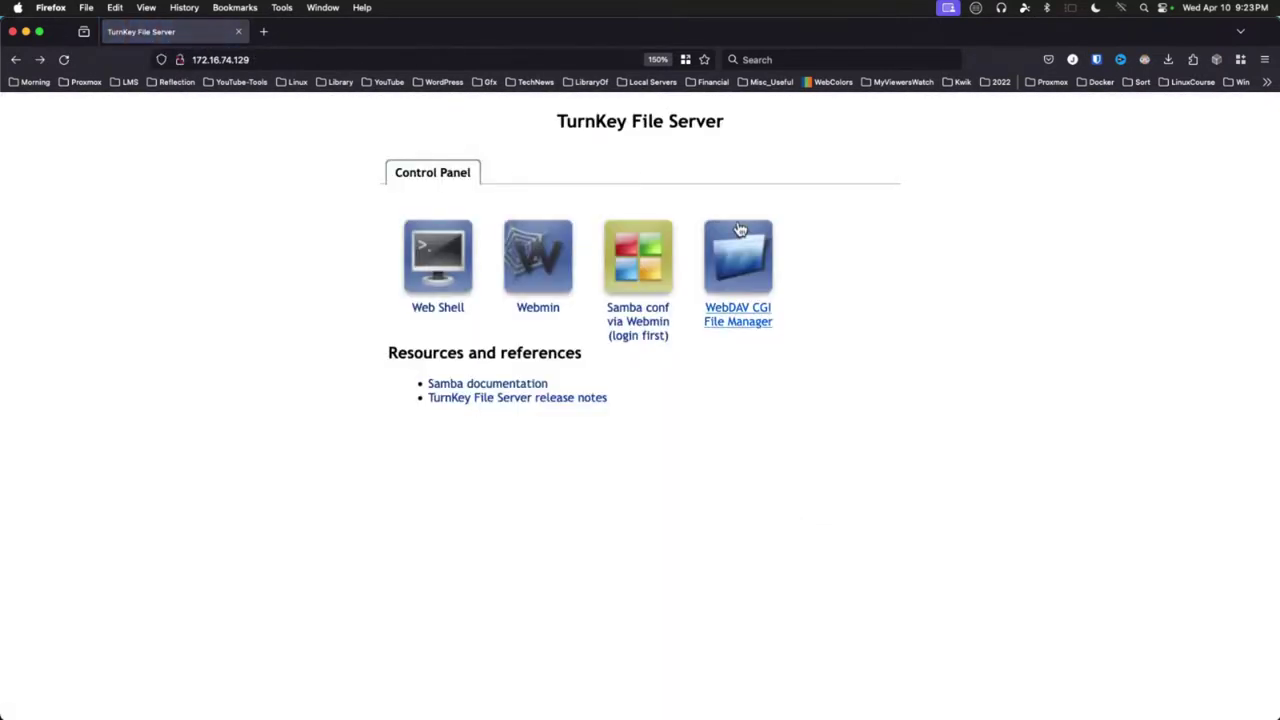
Reopen the Samba config link and accept Webmin's self-signed certificate warning.
left_click(638, 320)
left_click(1005, 492)
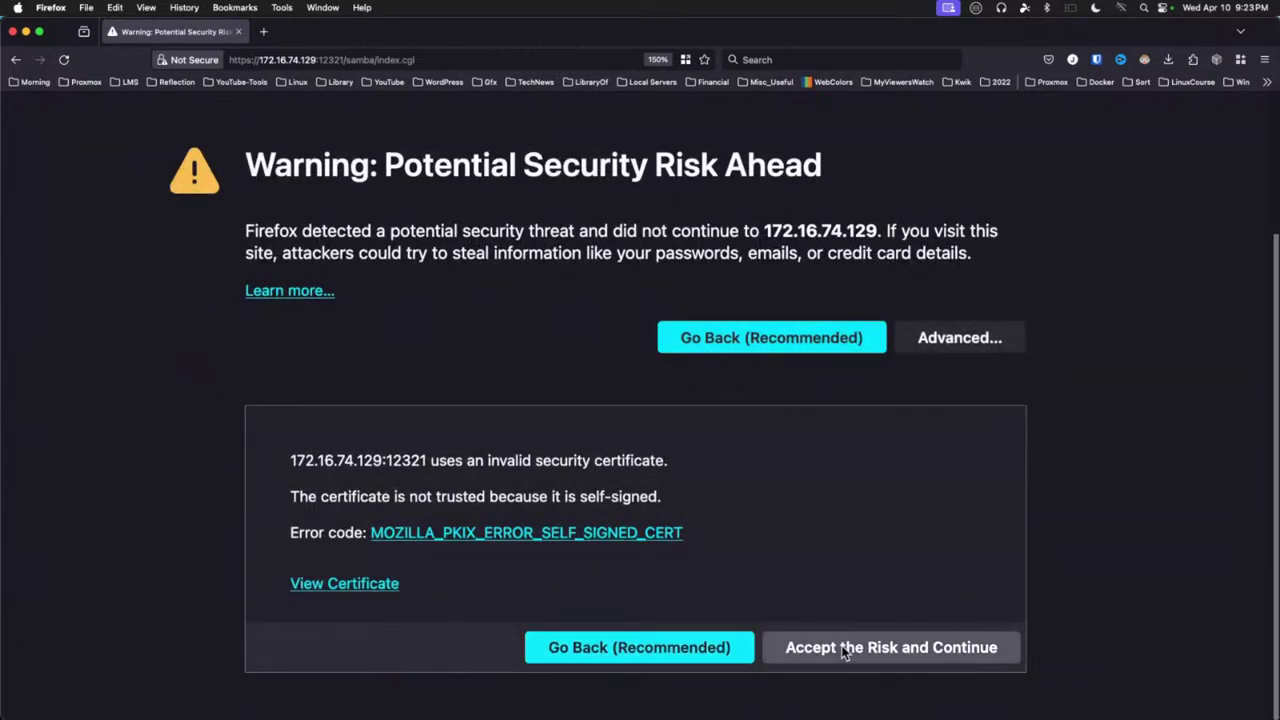
left_click(842, 650)
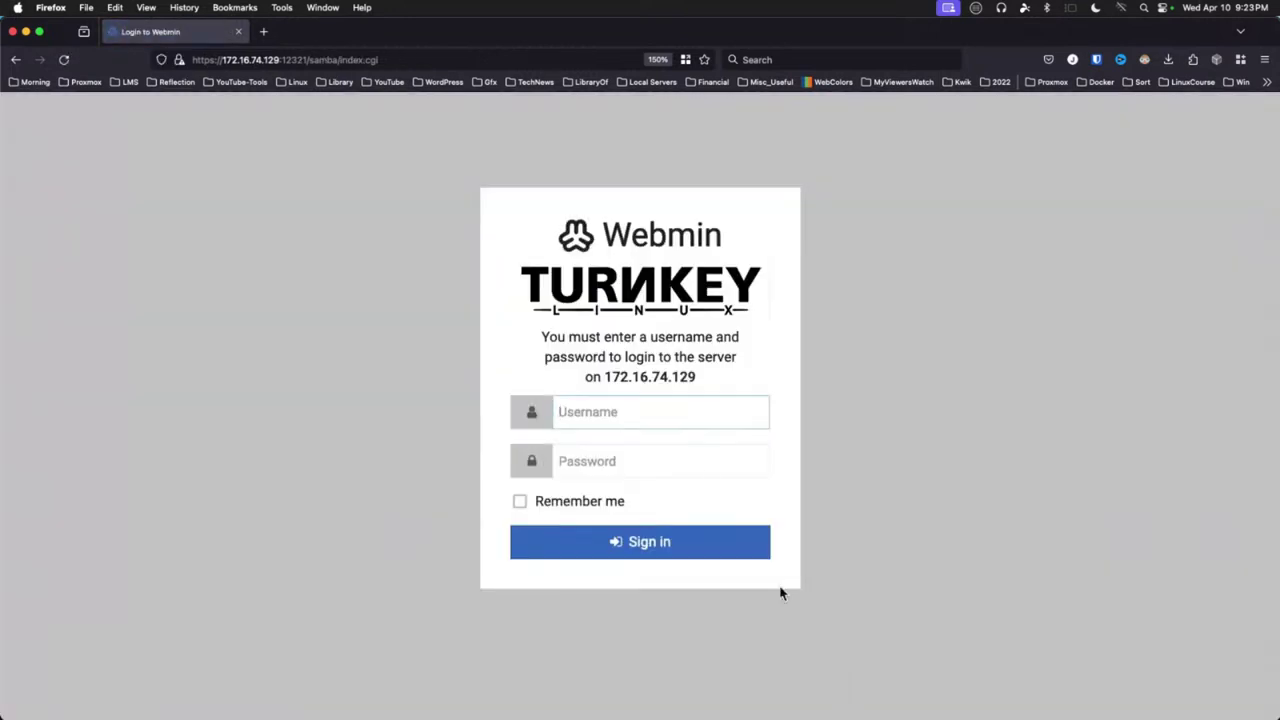
Sign in to Webmin as root with the password and dismiss the save-password offer.
key("Tab")
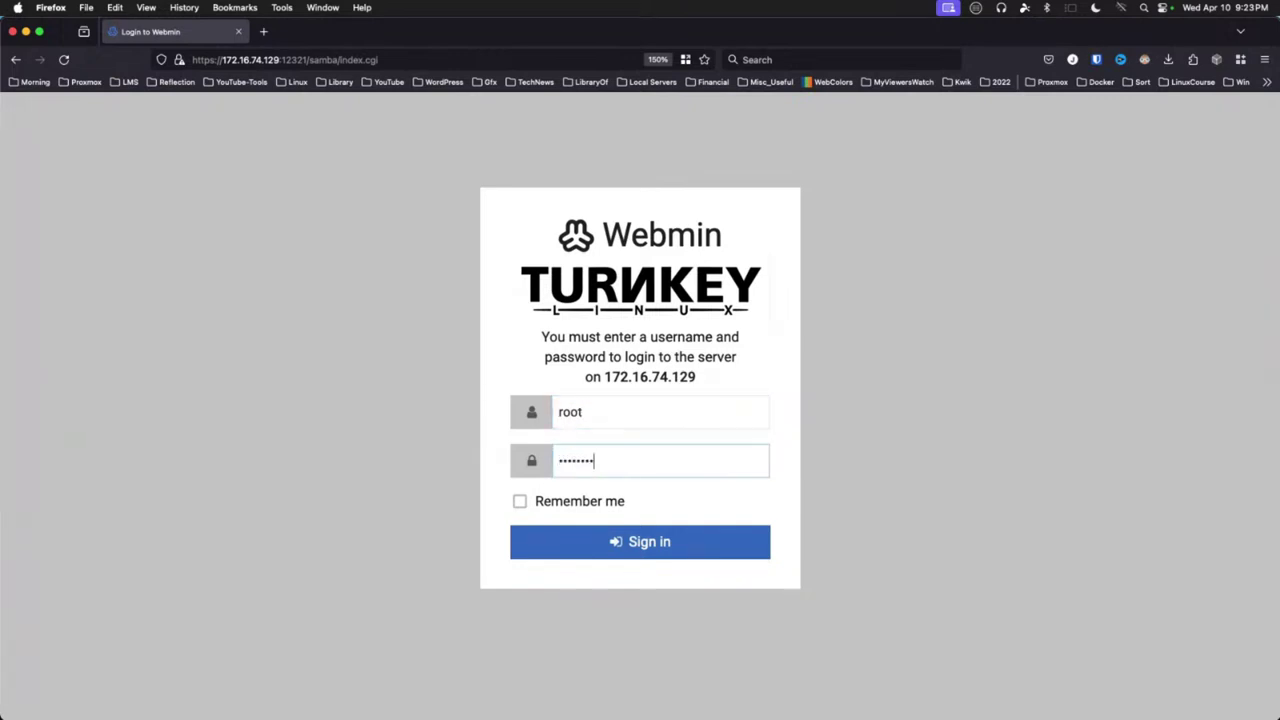
key("Return")
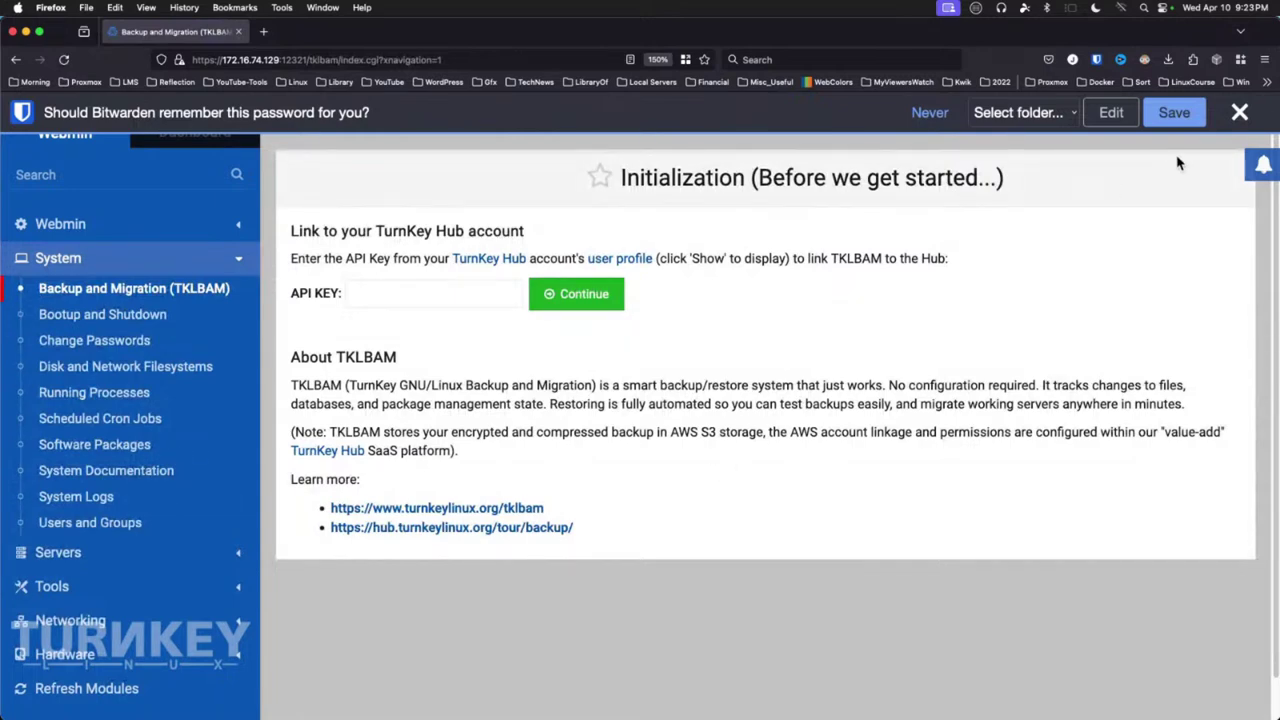
left_click(1240, 113)
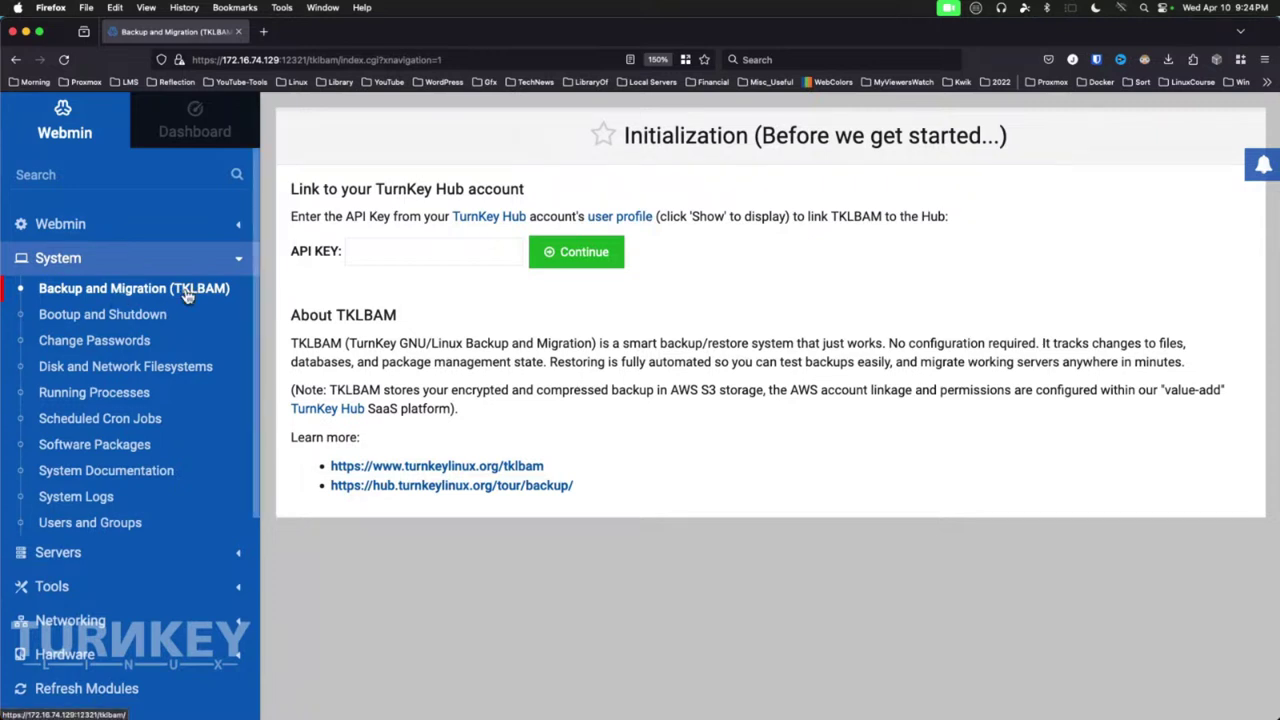
Switch to Webmin's system information dashboard.
left_click(185, 124)
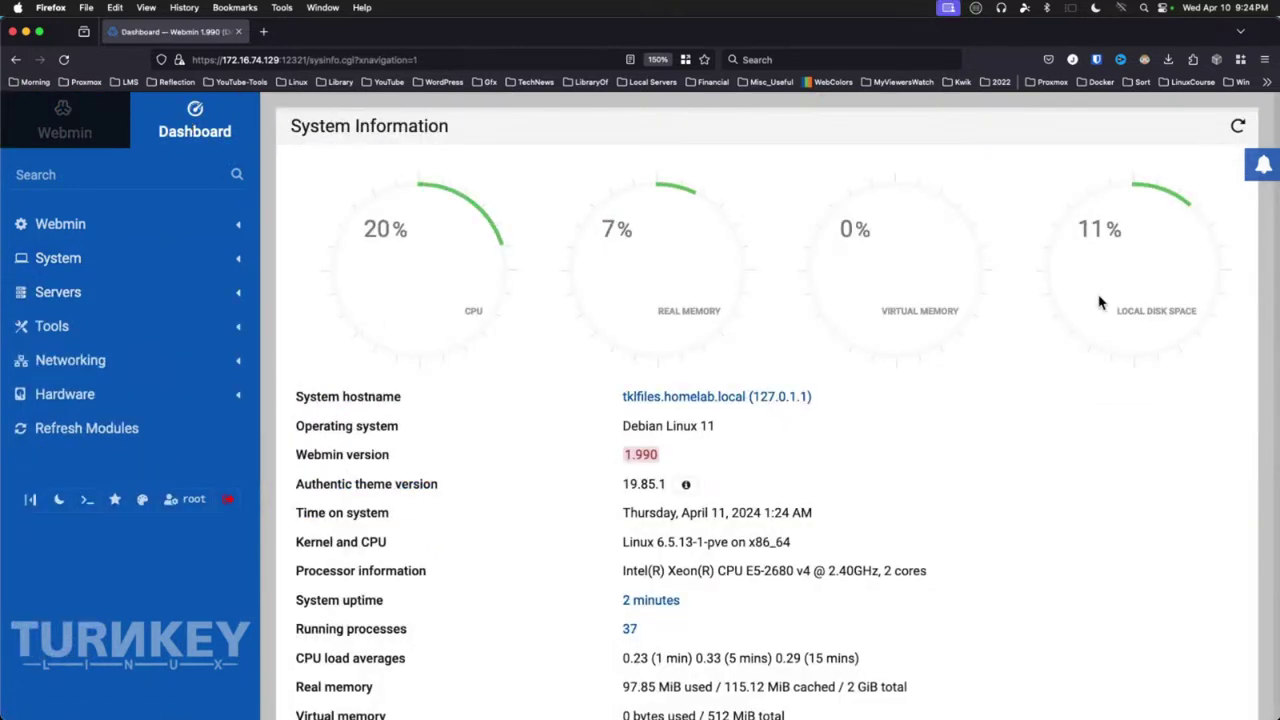
scroll(851, 414, "down", 1)
scroll(851, 414, "down", 5)
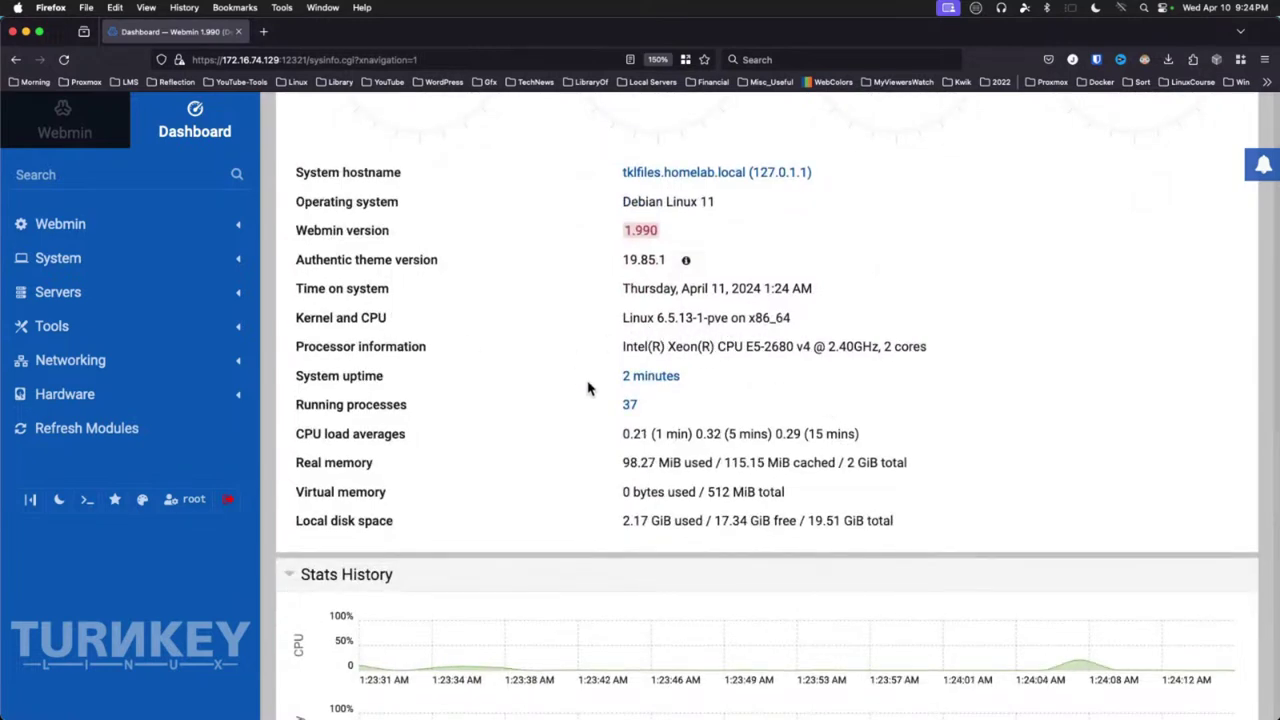
scroll(353, 398, "down", 10)
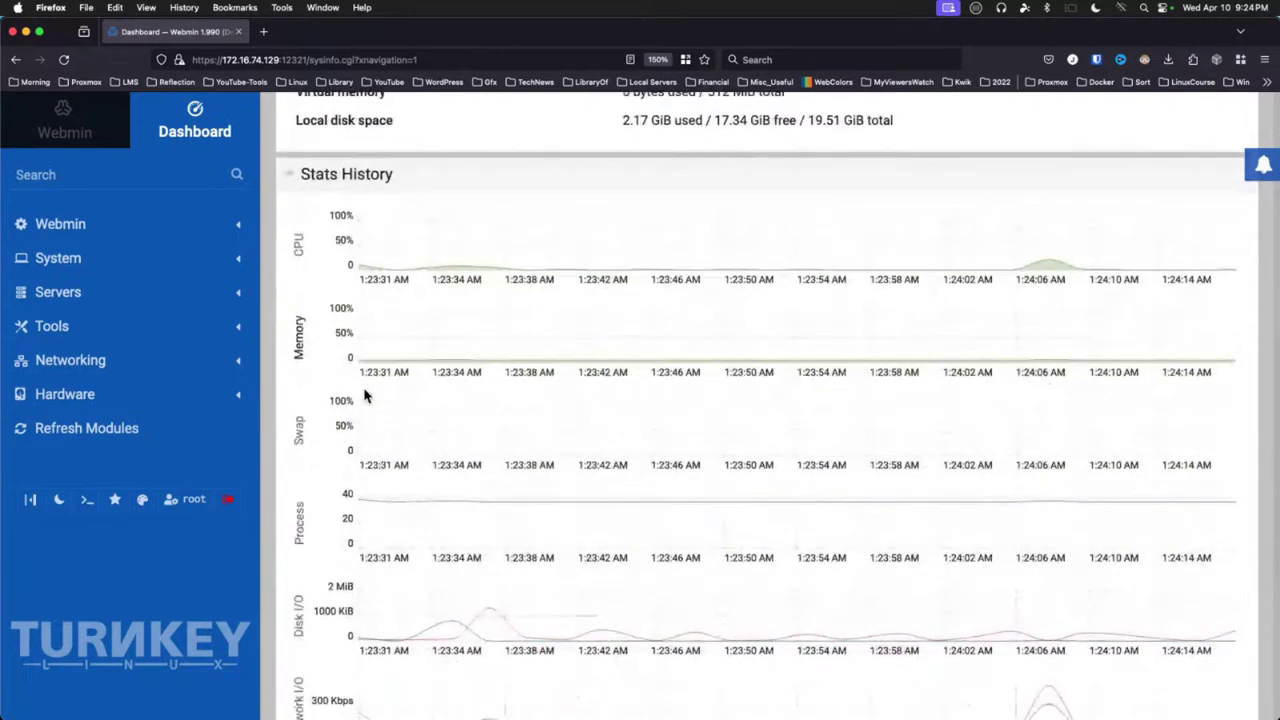
scroll(364, 396, "down", 2)
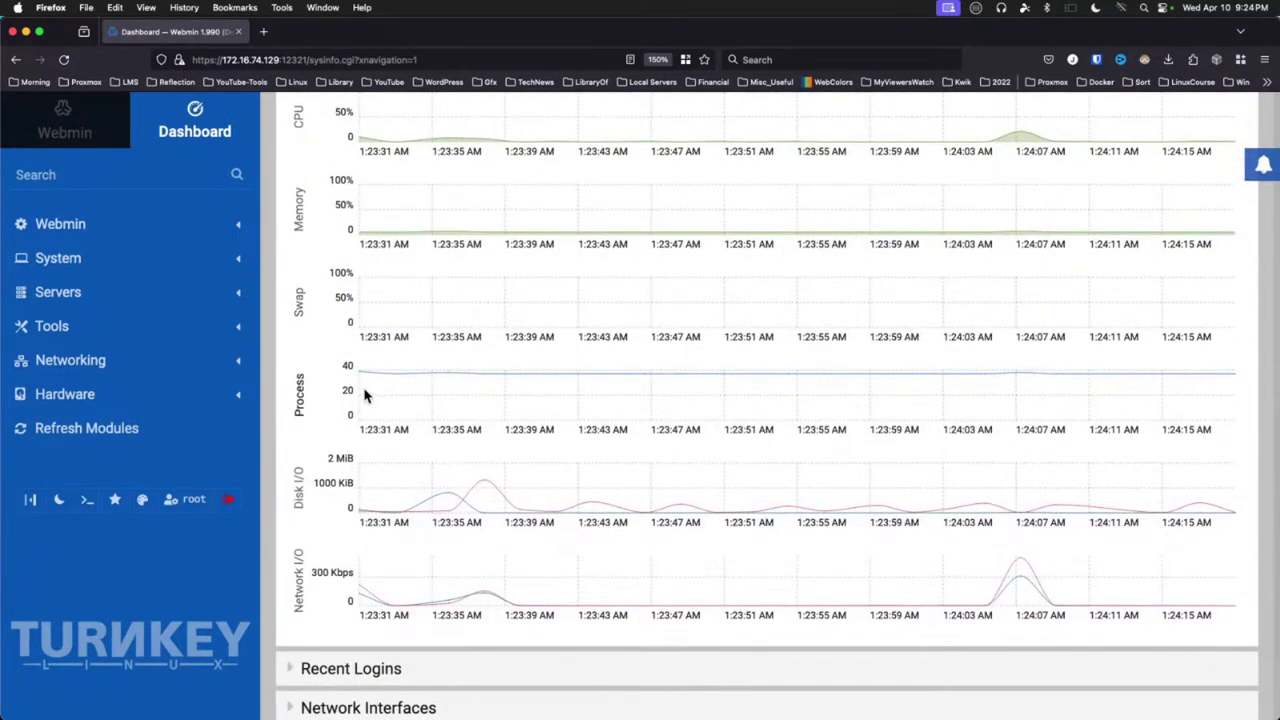
scroll(364, 394, "down", 3)
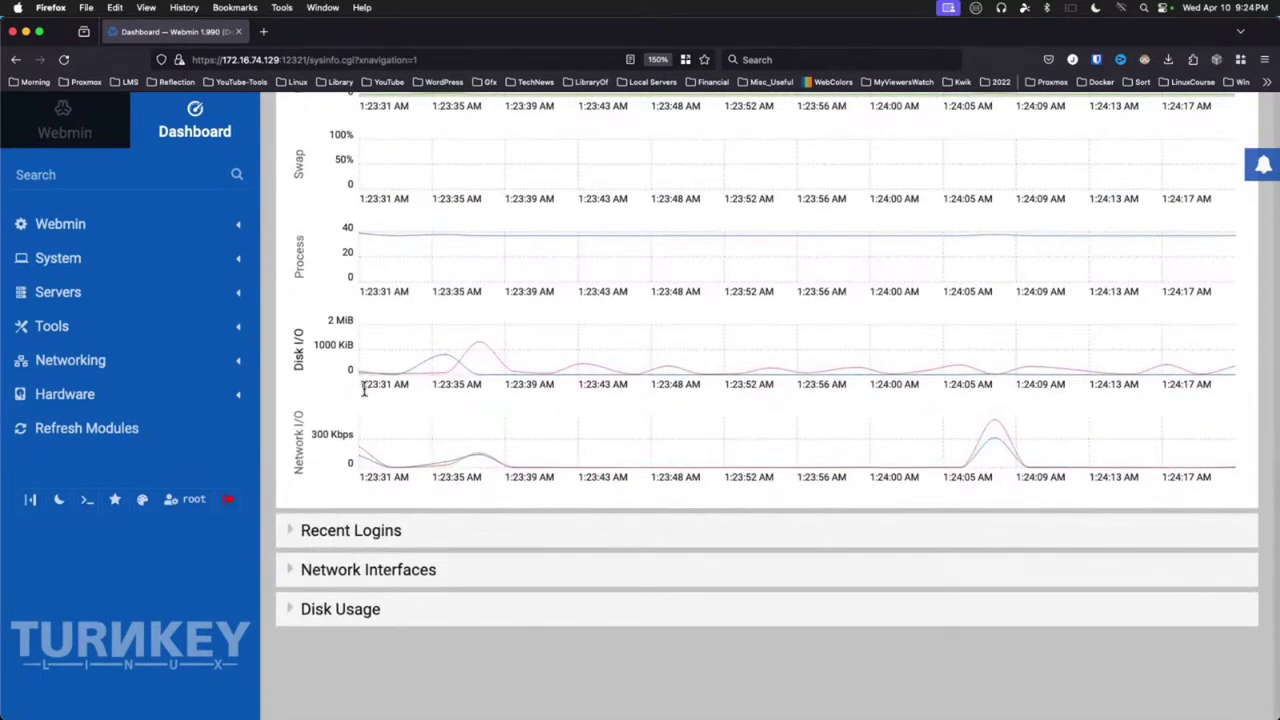
scroll(364, 391, "up", 15)
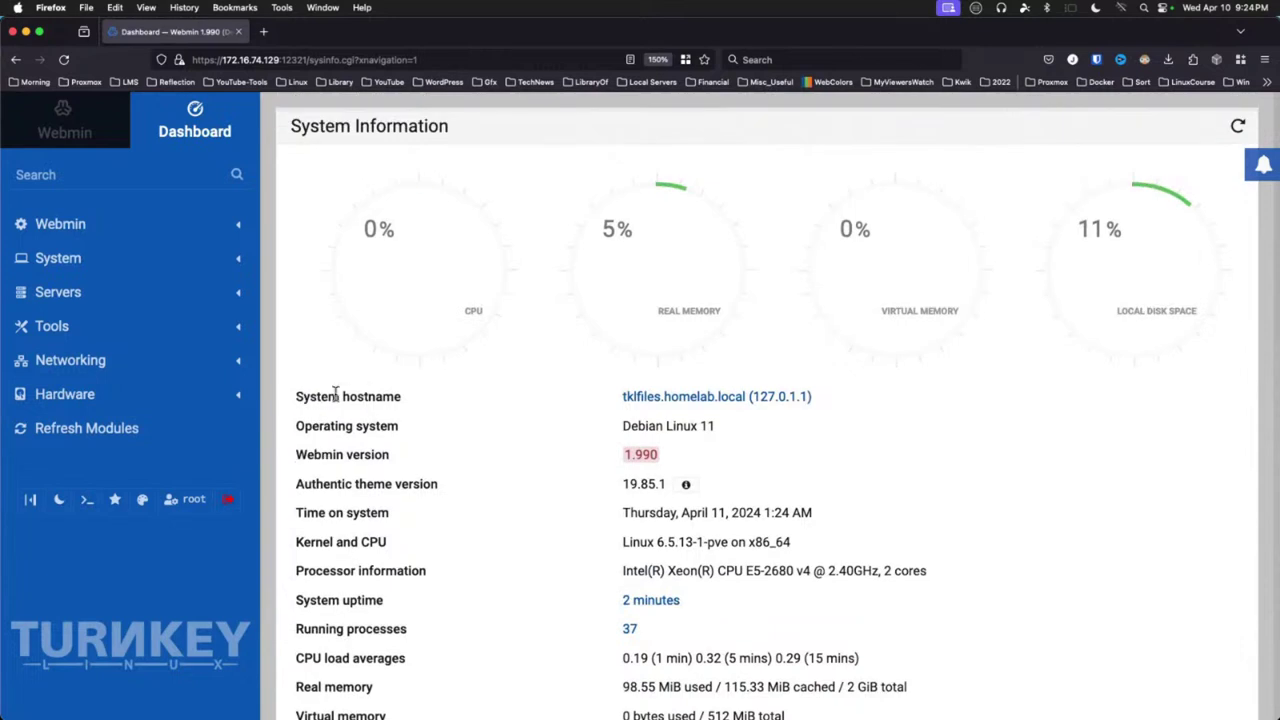
left_click(63, 260)
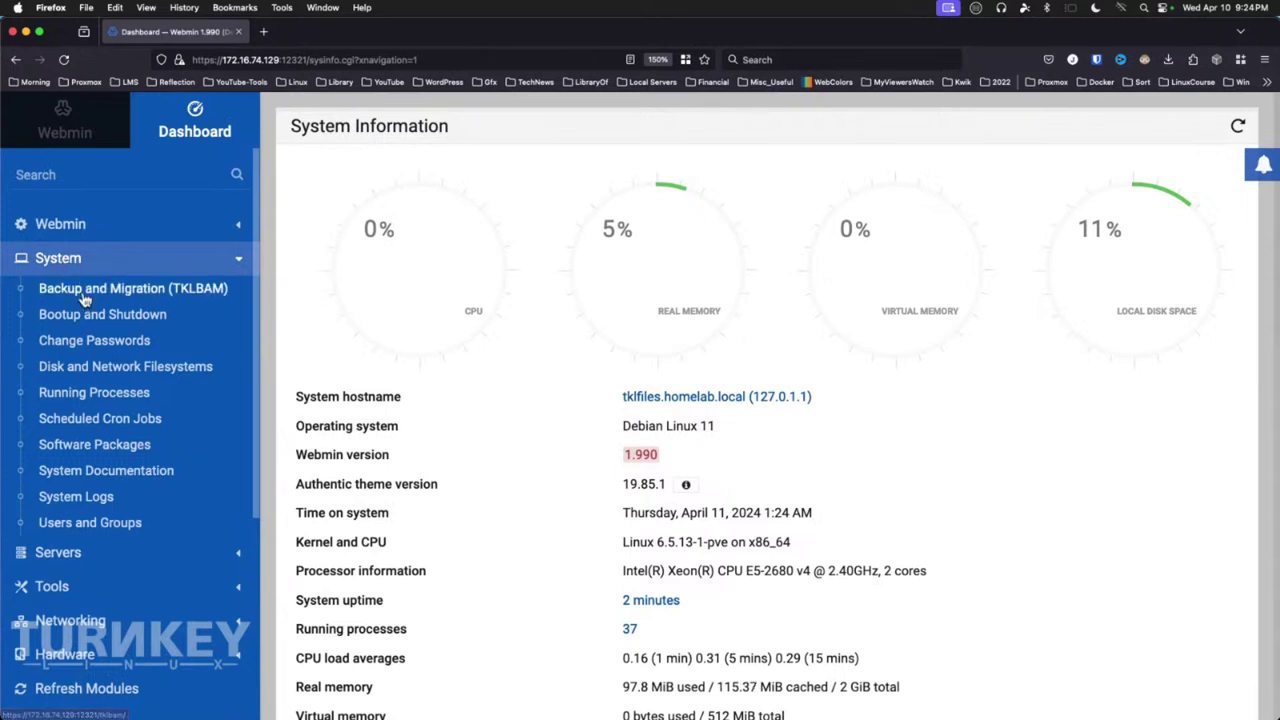
Open Servers > Samba Windows File Sharing and scroll through its shares and Samba user options.
left_click(64, 262)
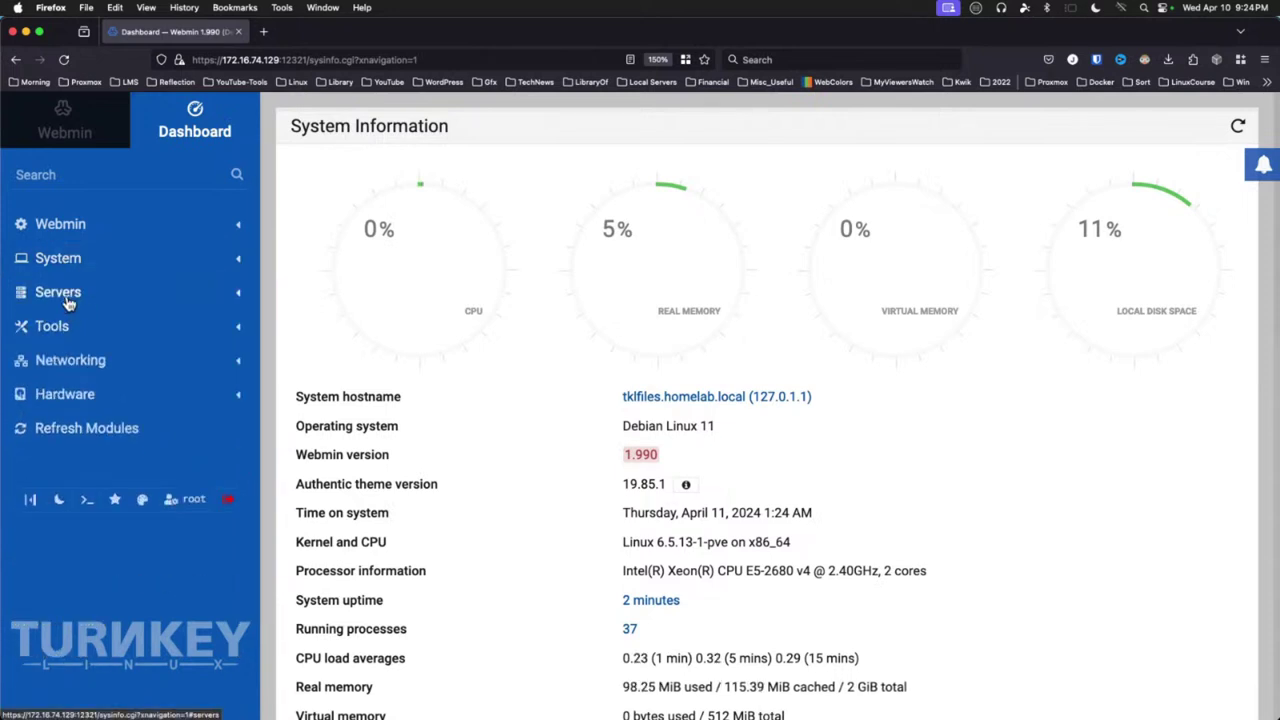
left_click(66, 296)
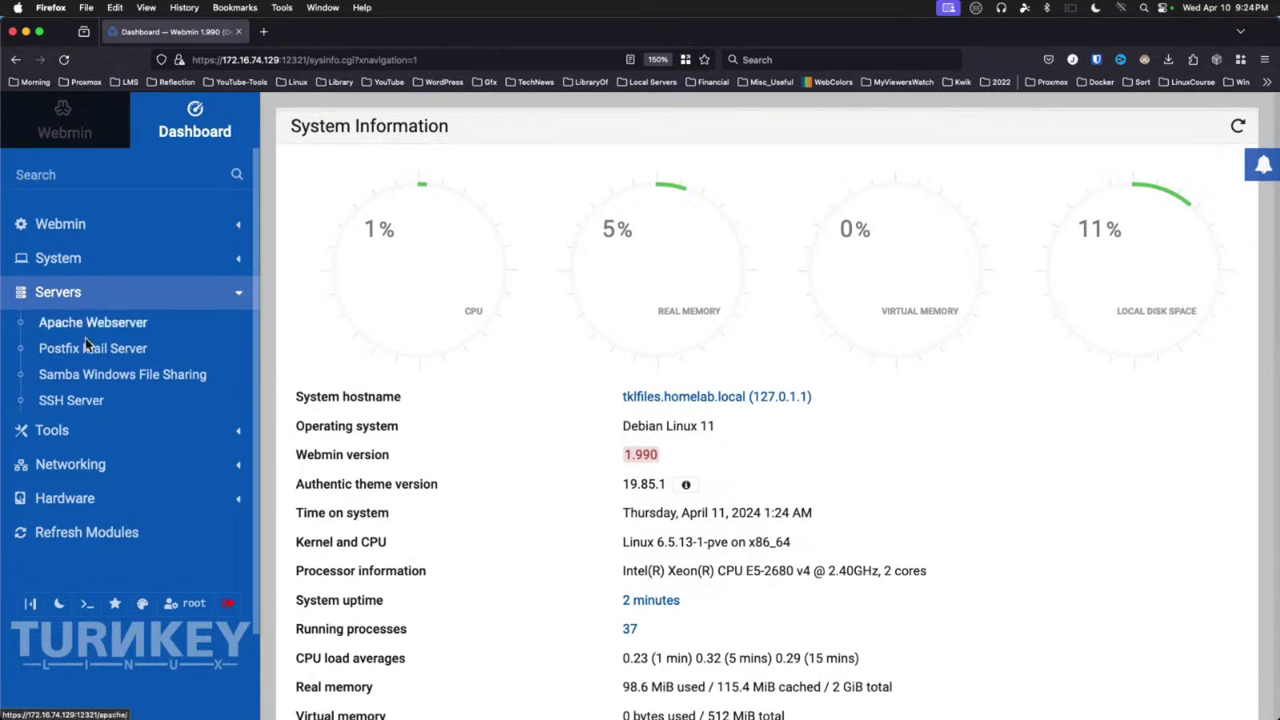
left_click(72, 380)
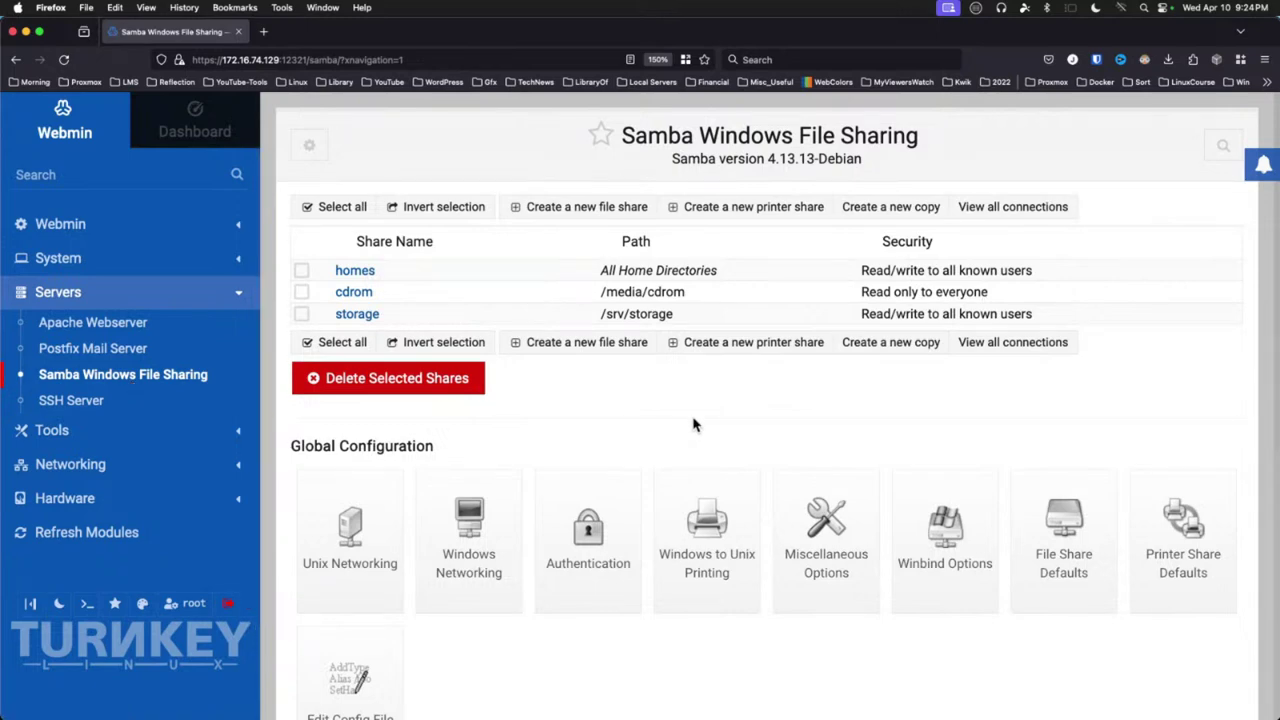
scroll(693, 425, "down", 5)
scroll(693, 425, "up", 3)
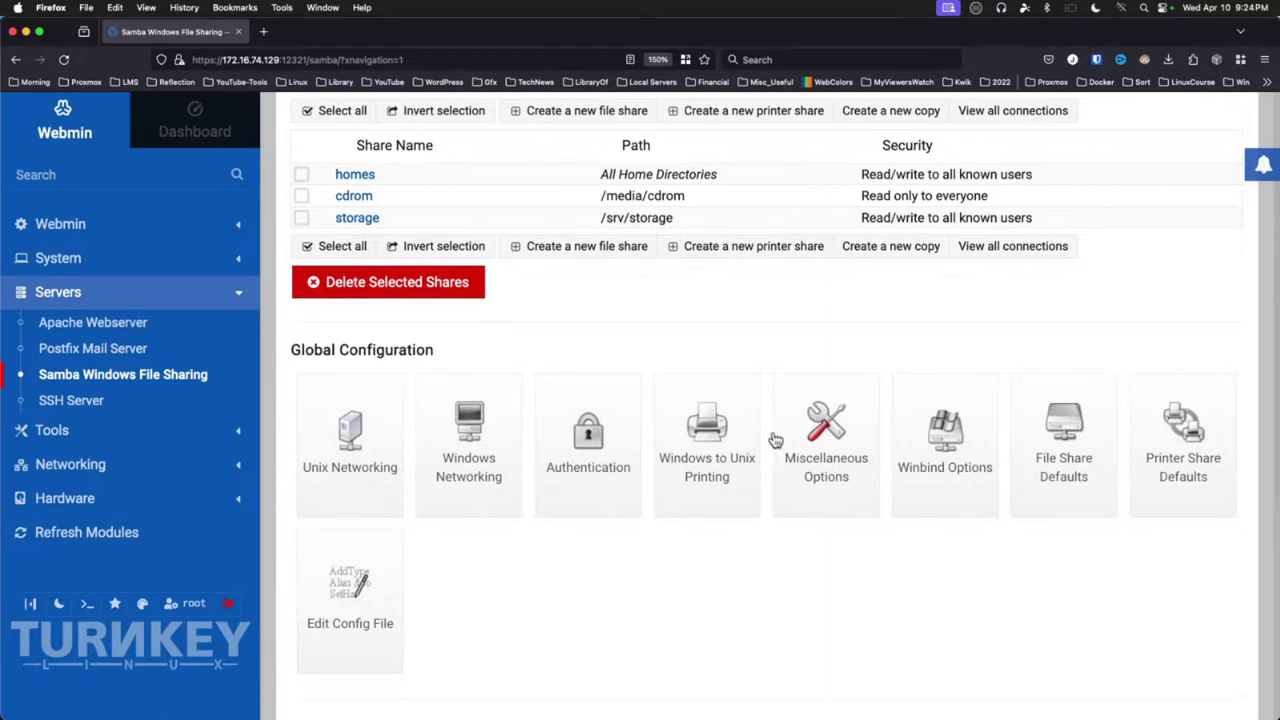
scroll(710, 535, "down", 7)
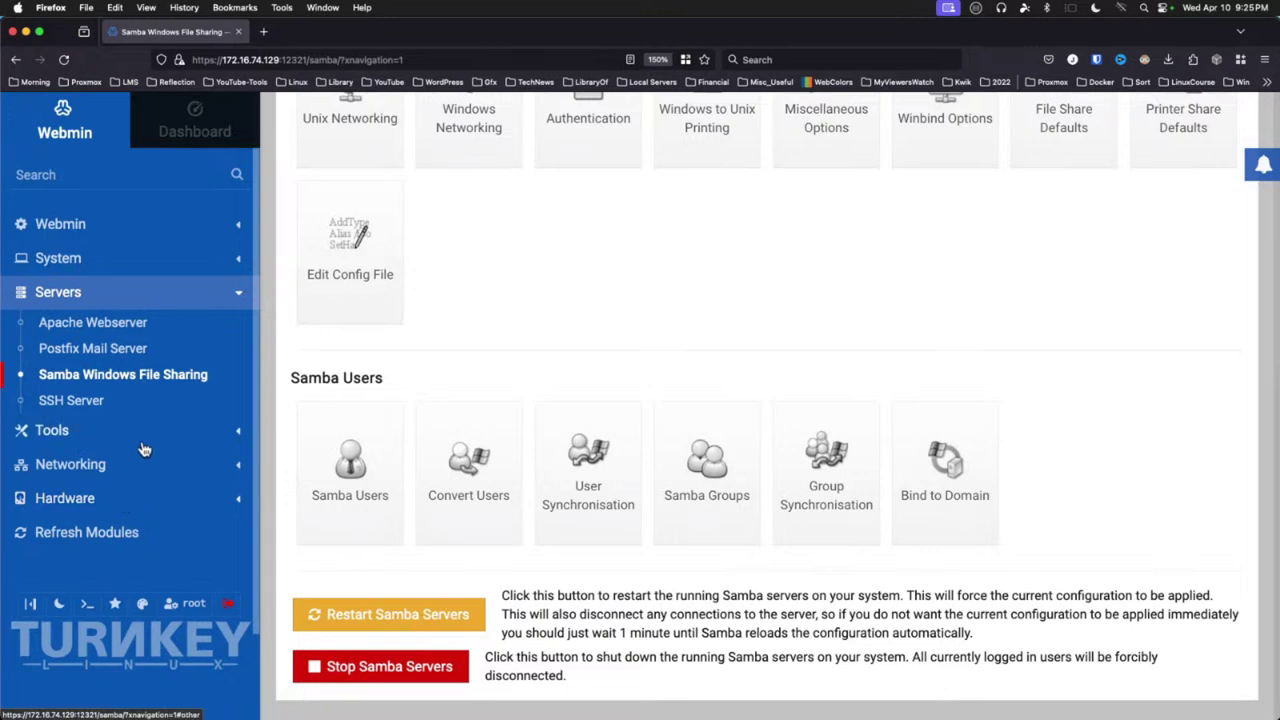
Bring the Proxmox console browser window to the front.
left_click(323, 8)
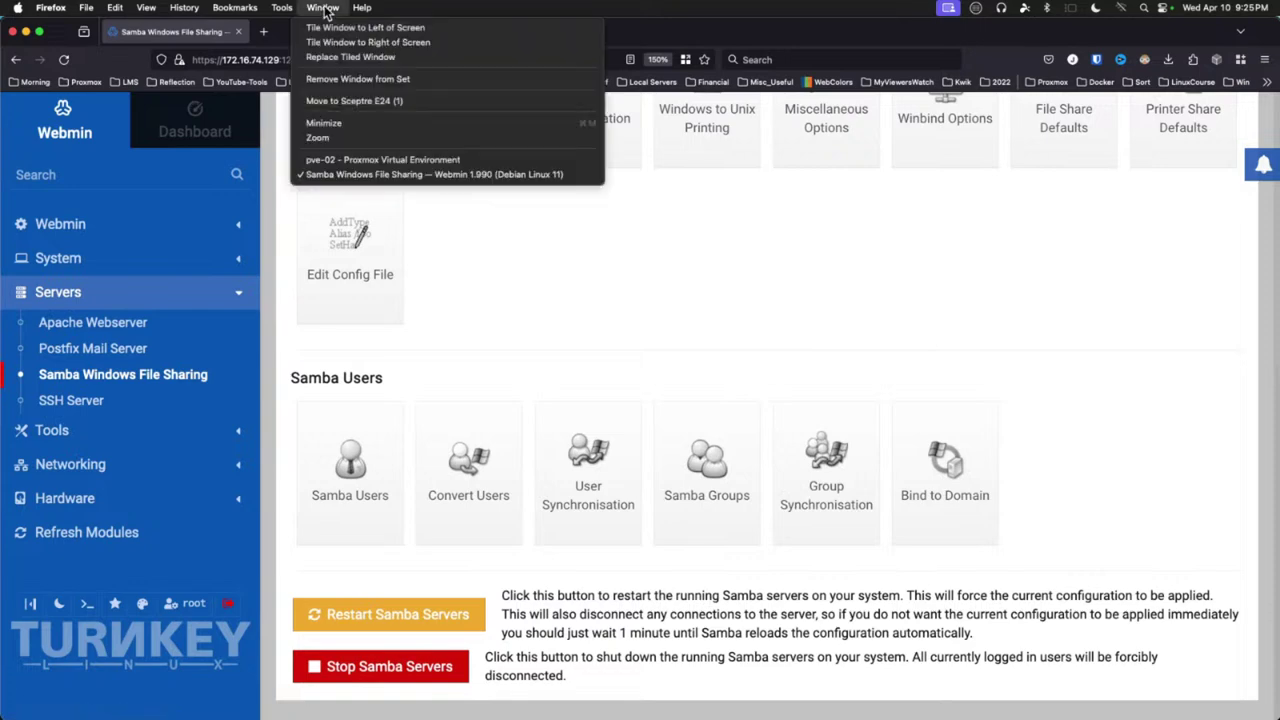
left_click(327, 161)
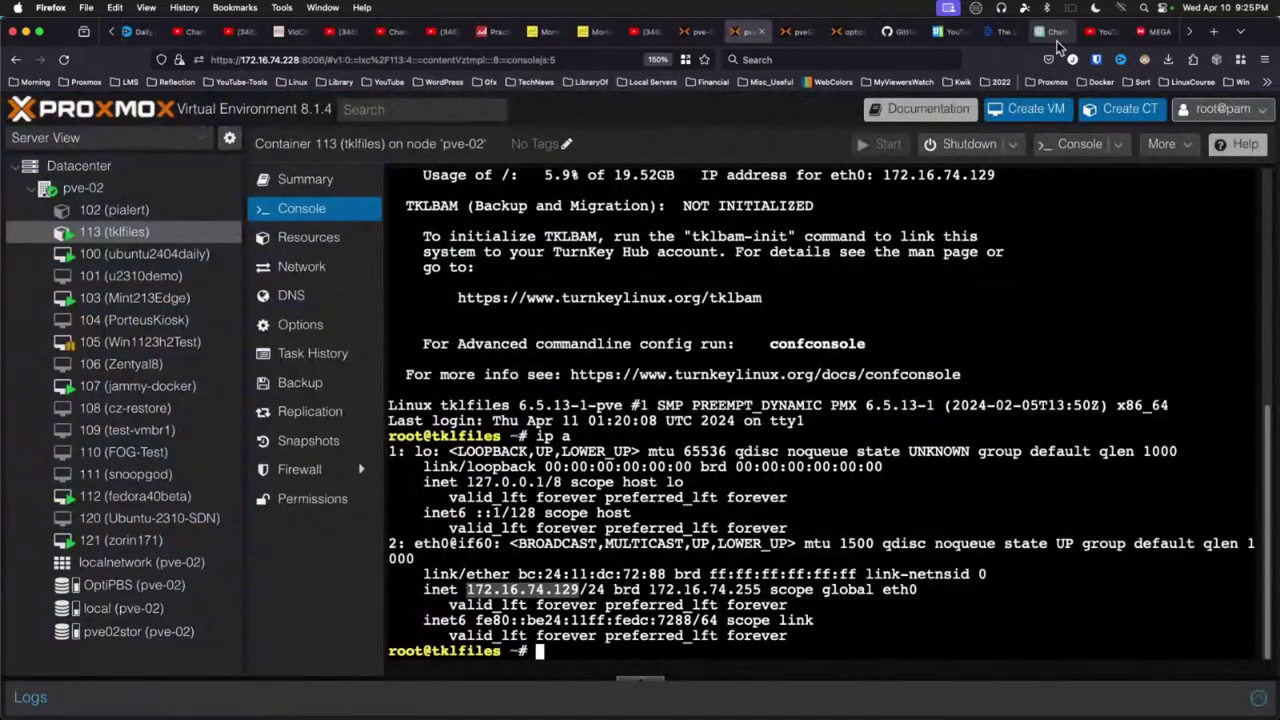
scroll(1135, 31, "down", 10)
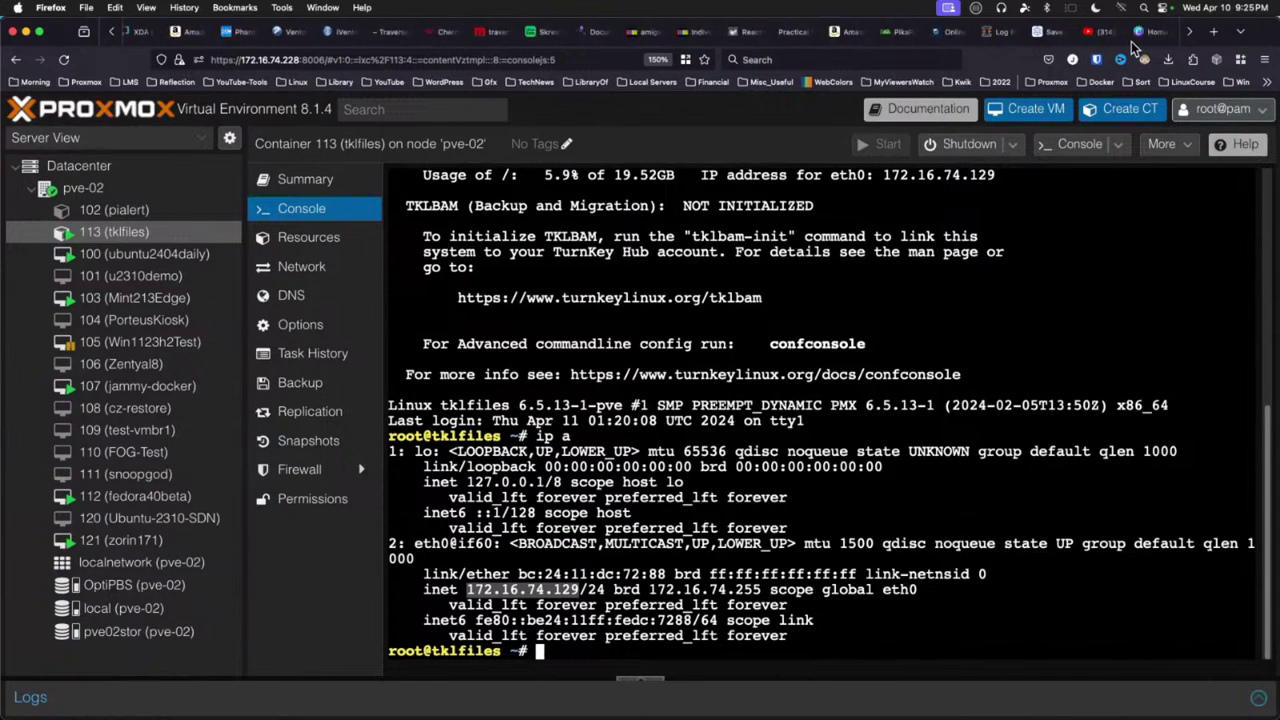
Open the File Server appliance page from the TurnKey Linux list and view its downloads.
left_click(1150, 31)
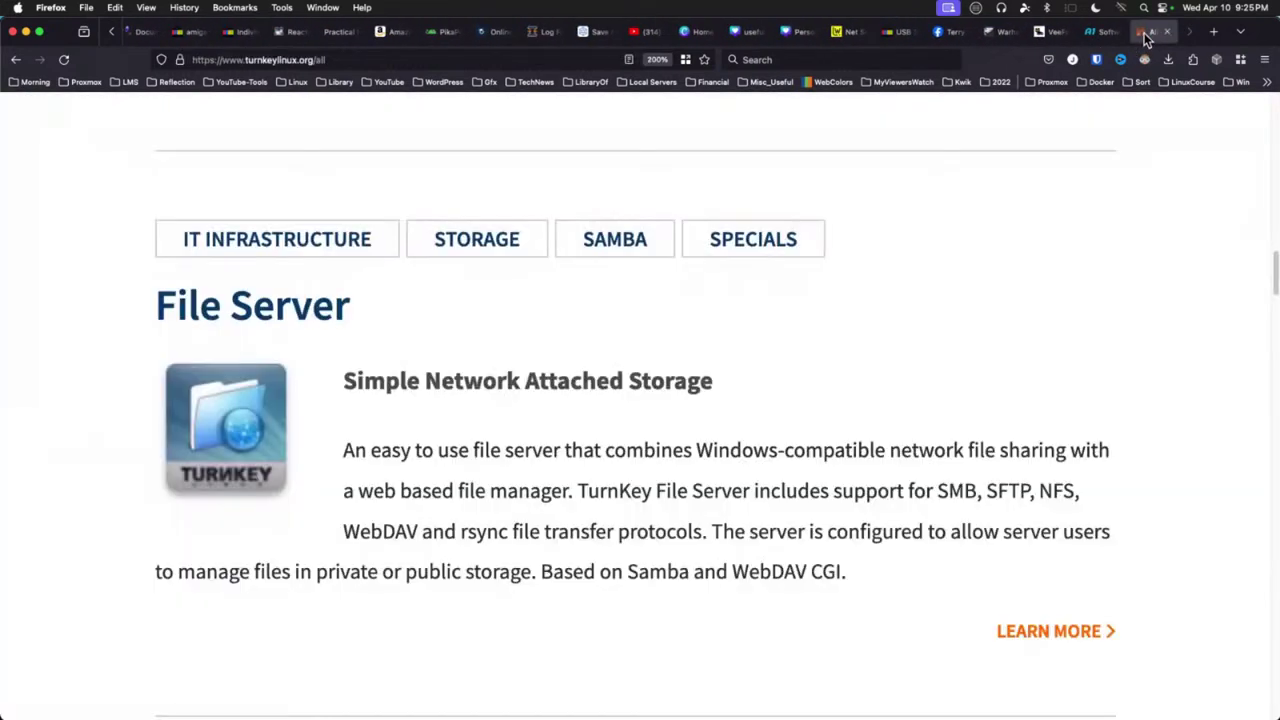
scroll(1010, 287, "up", 5)
scroll(1010, 287, "down", 5)
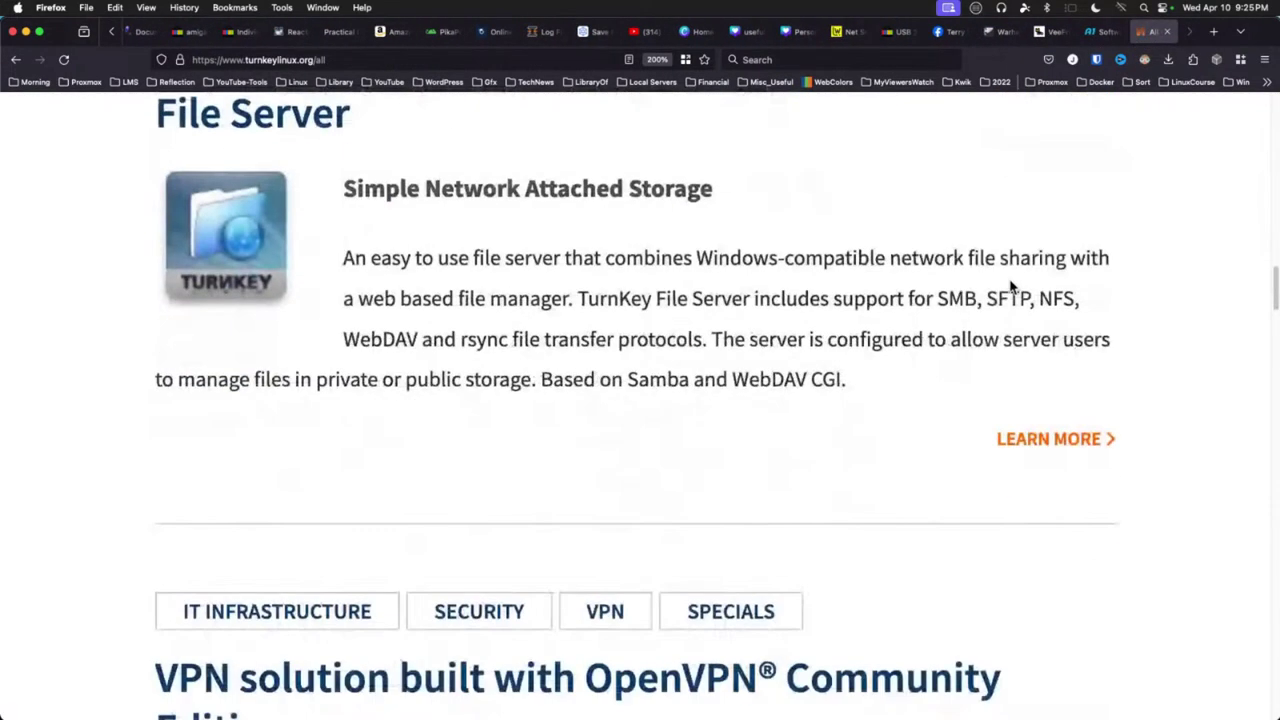
scroll(492, 373, "up", 2)
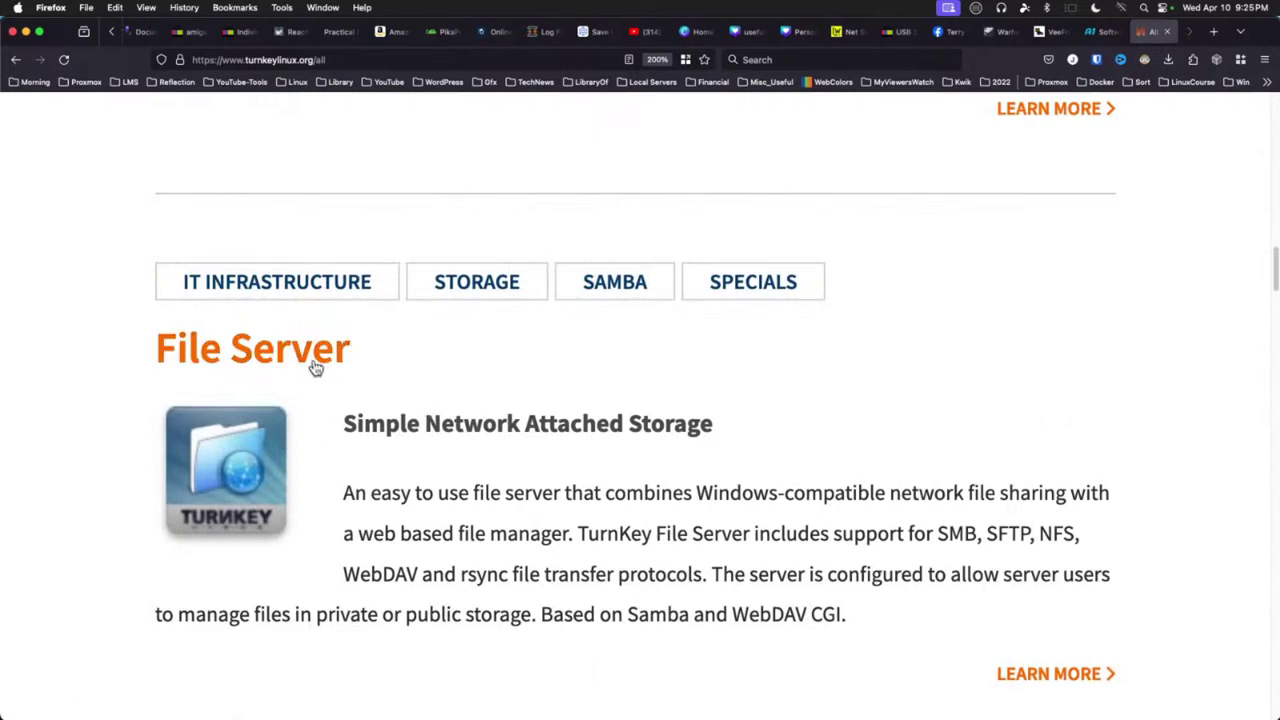
left_click(281, 363)
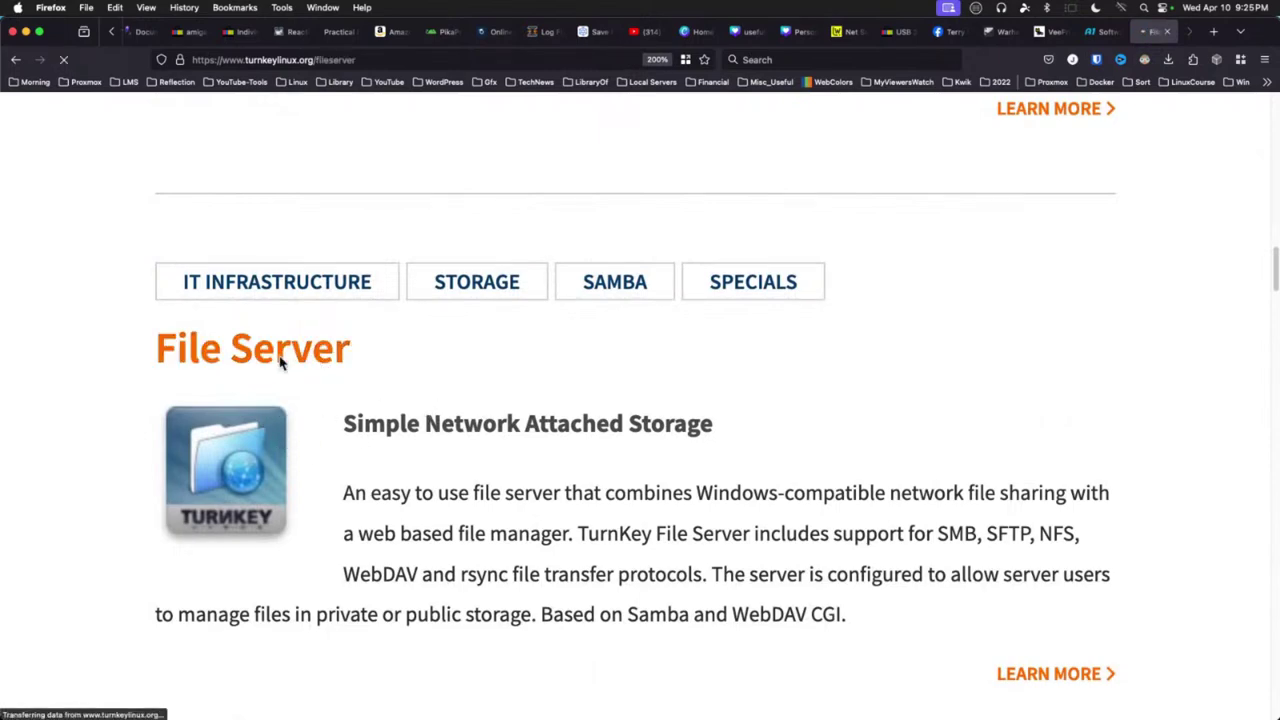
scroll(432, 375, "down", 2)
scroll(432, 375, "down", 2)
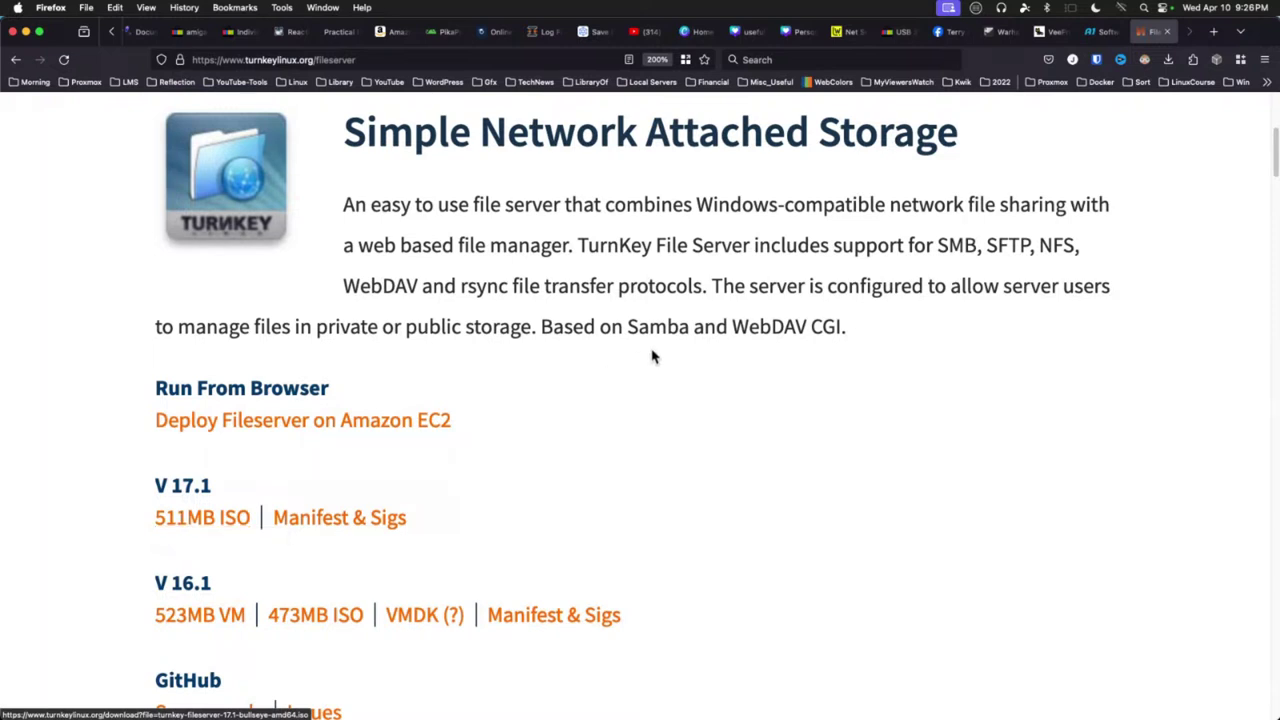
Load ventoy.com in a new tab and collapse its download advert bar.
left_click(1214, 33)
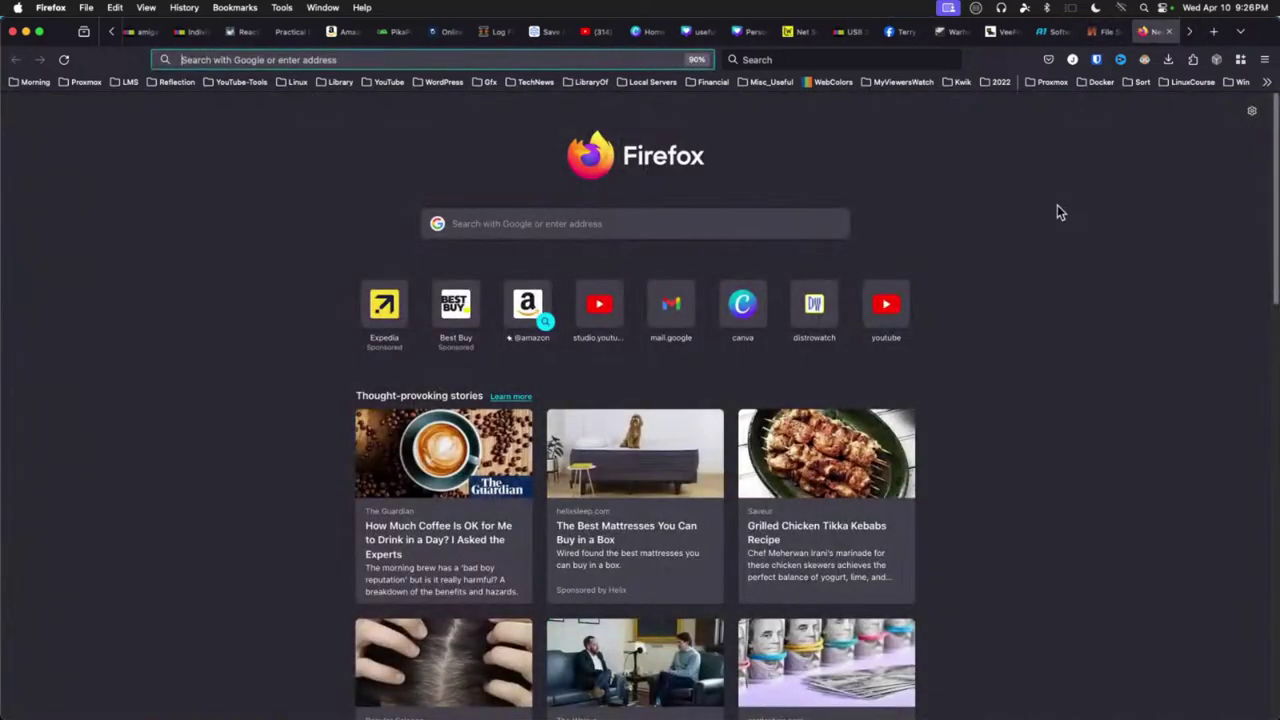
type("ventoy.com/")
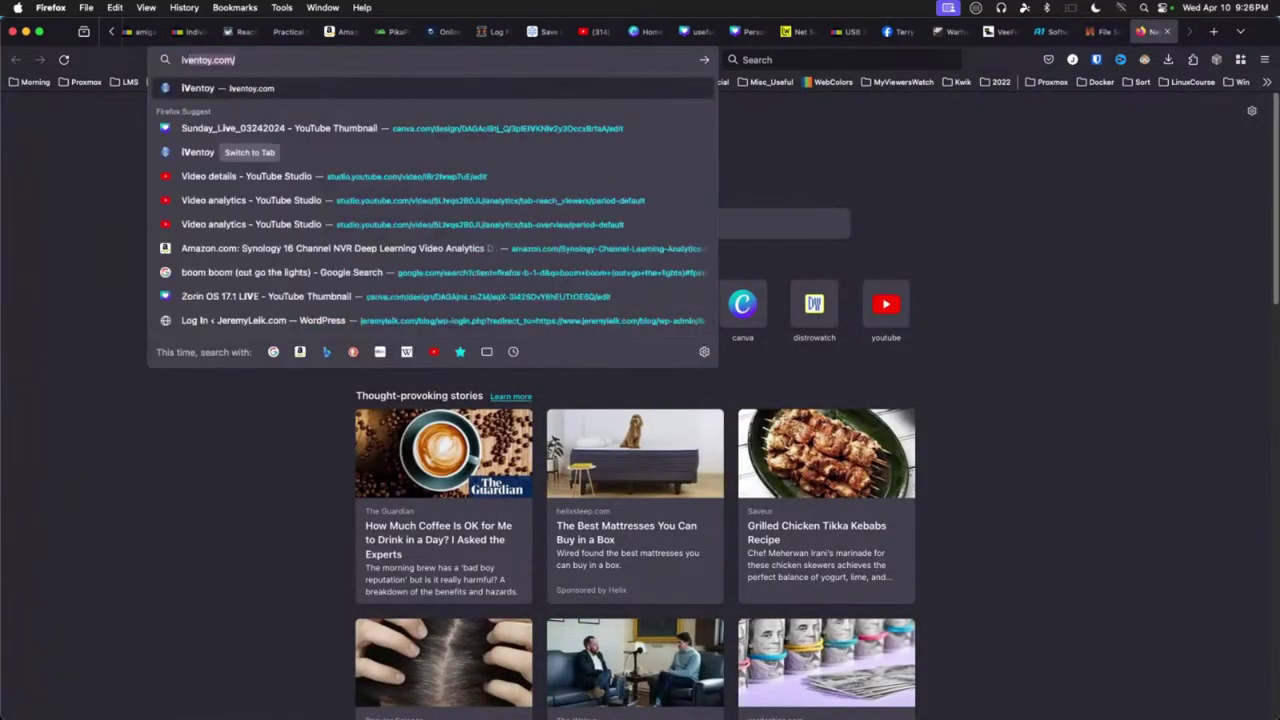
key("Return")
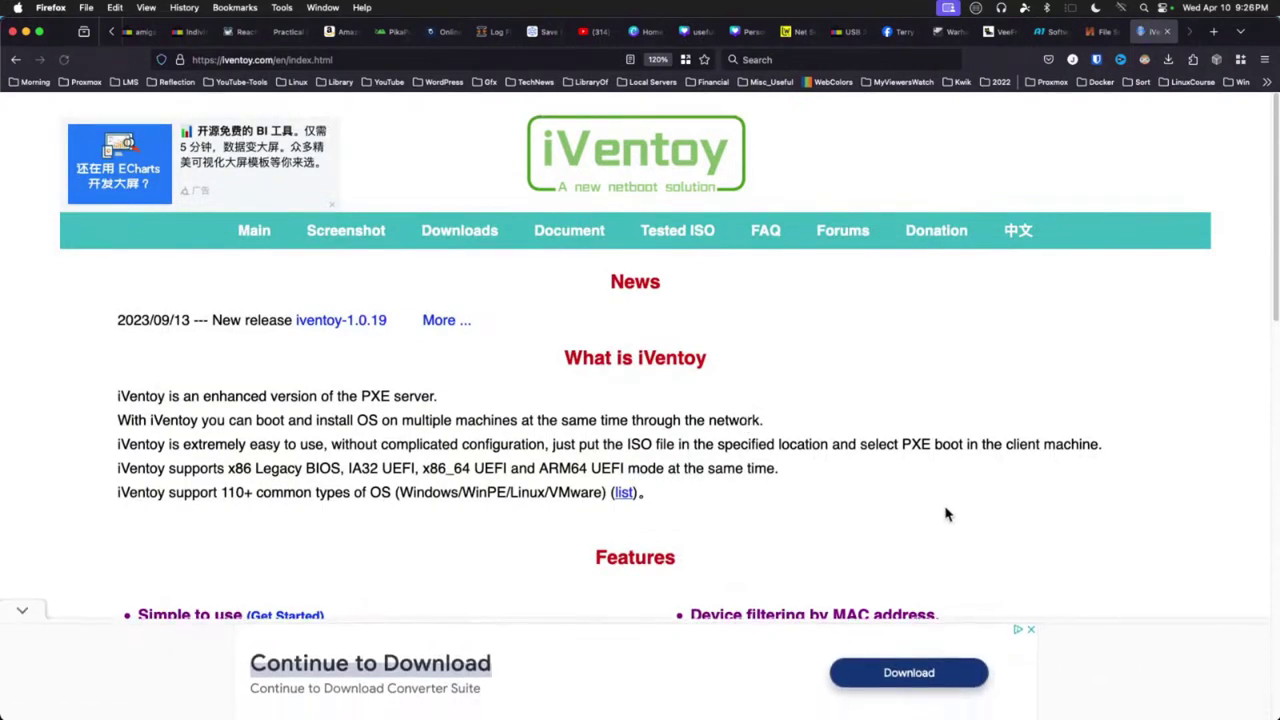
left_click(21, 610)
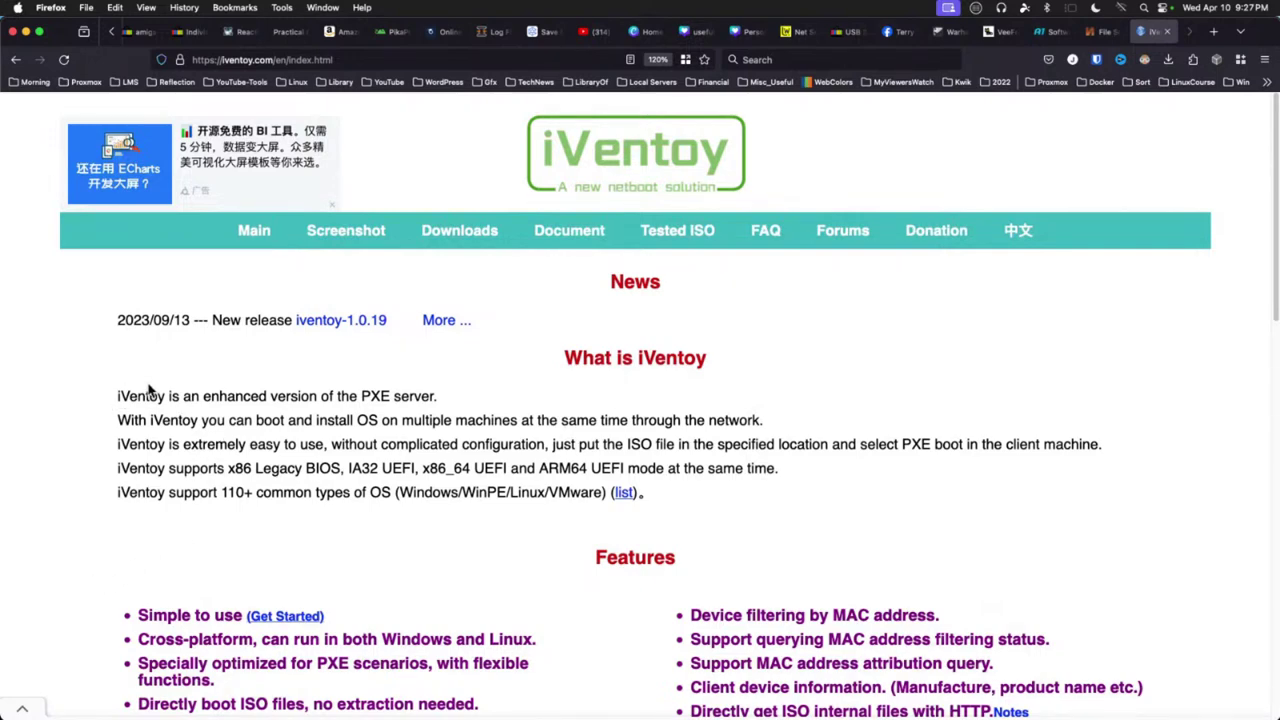
Load netboot.xyz in another tab, back to iVentoy, then return to the Webmin Samba window.
key("super+t")
type("netbo")
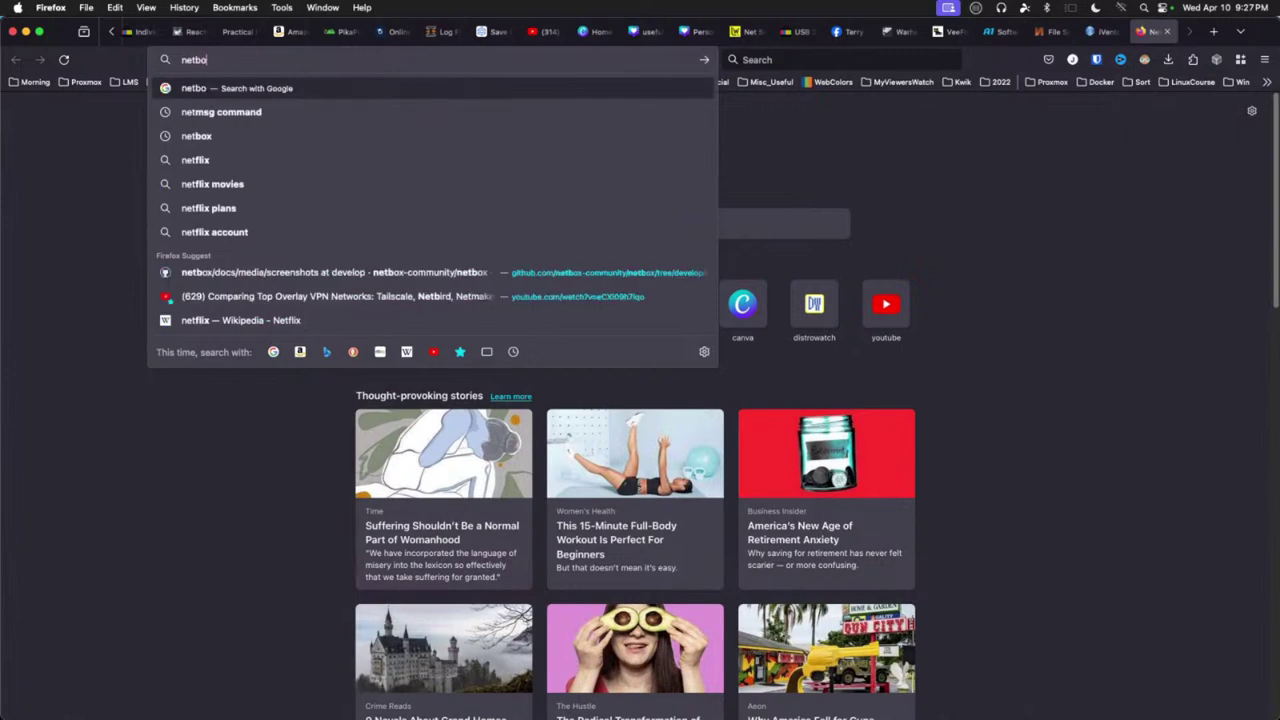
type("ot.xyz")
key("Return")
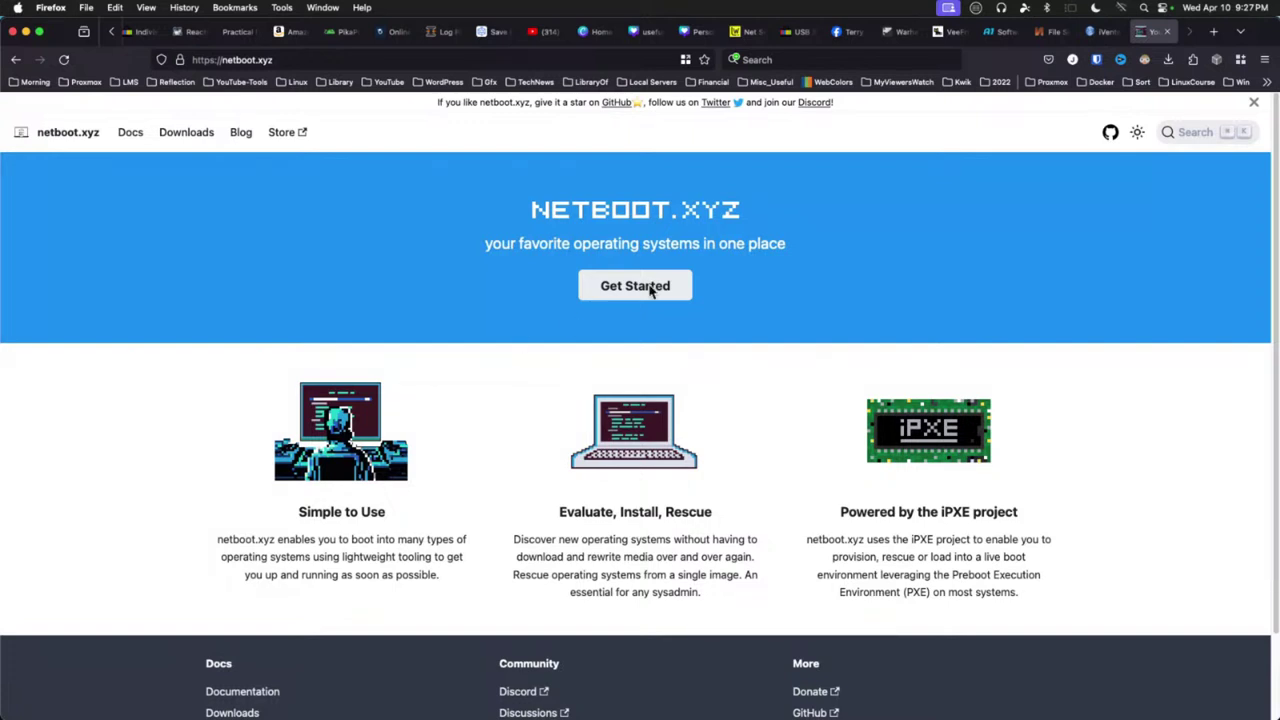
left_click(1096, 34)
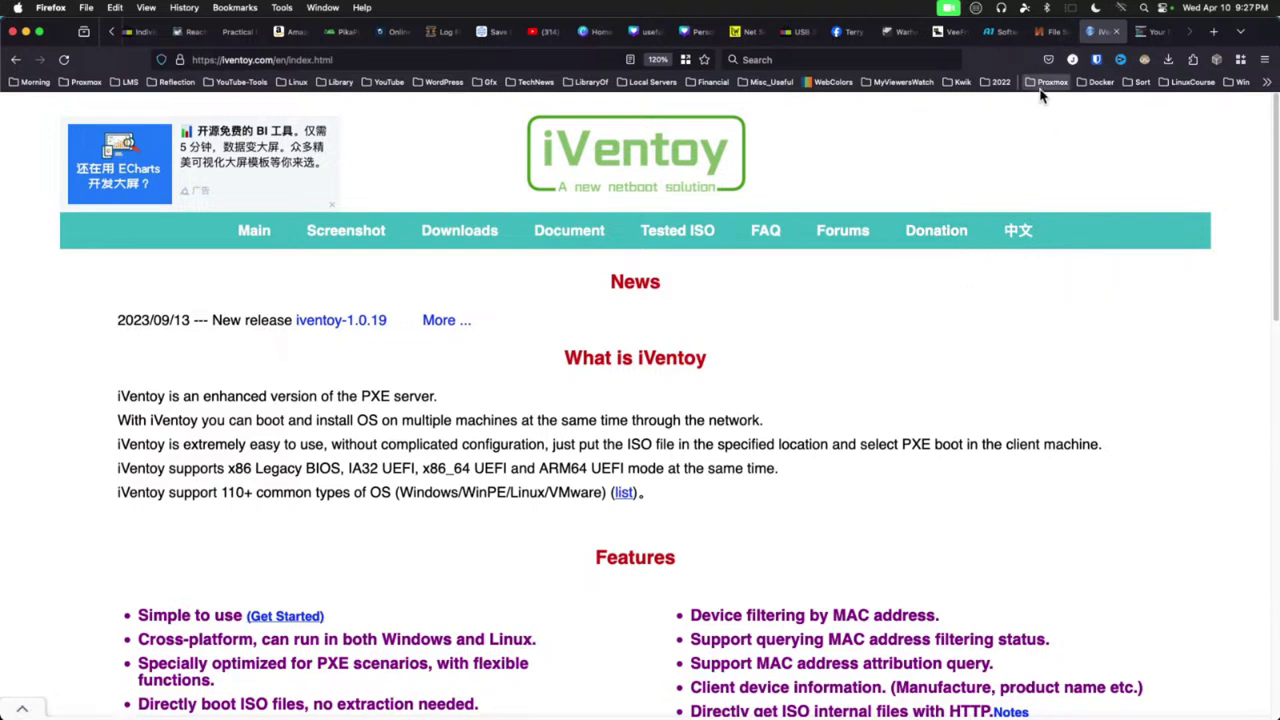
left_click(322, 7)
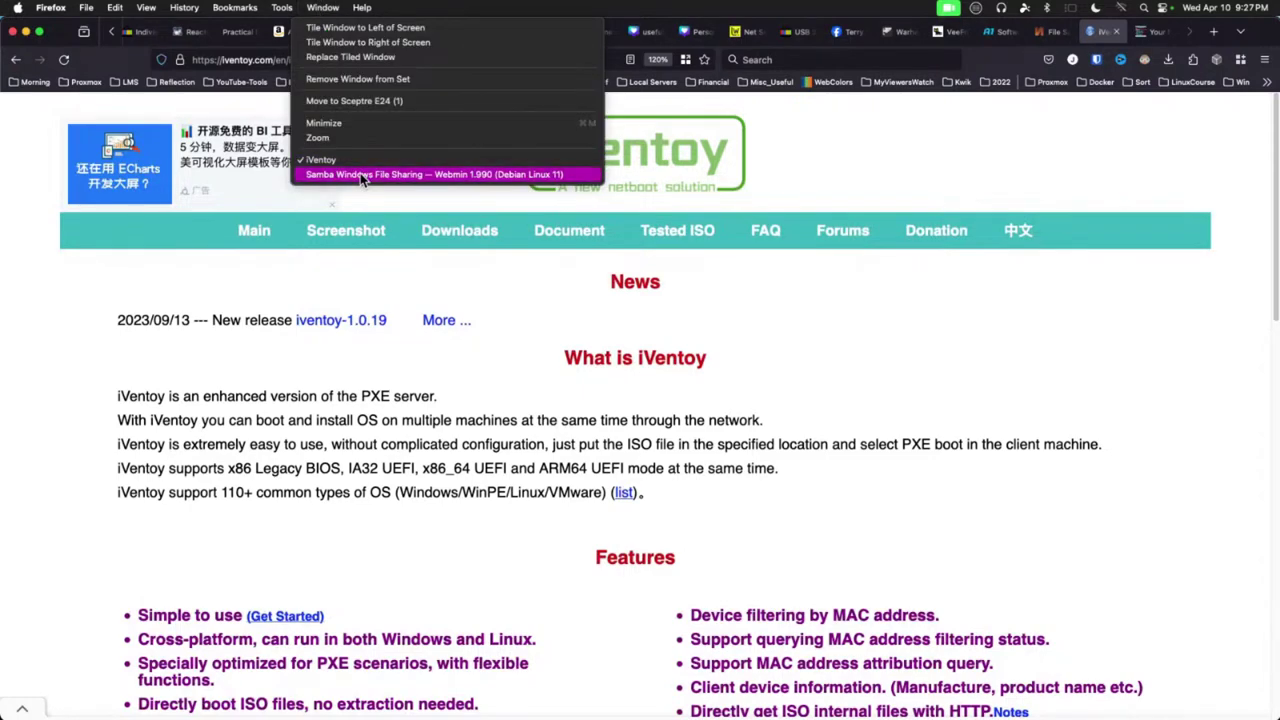
left_click(365, 174)
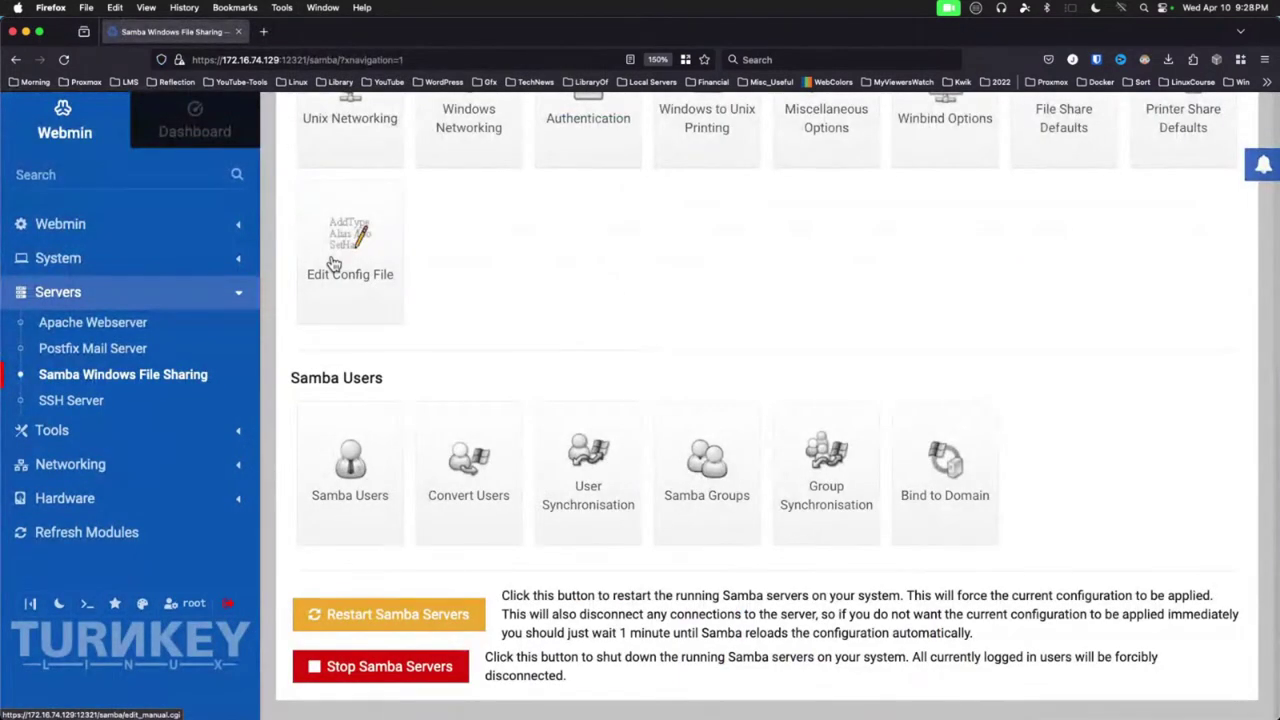